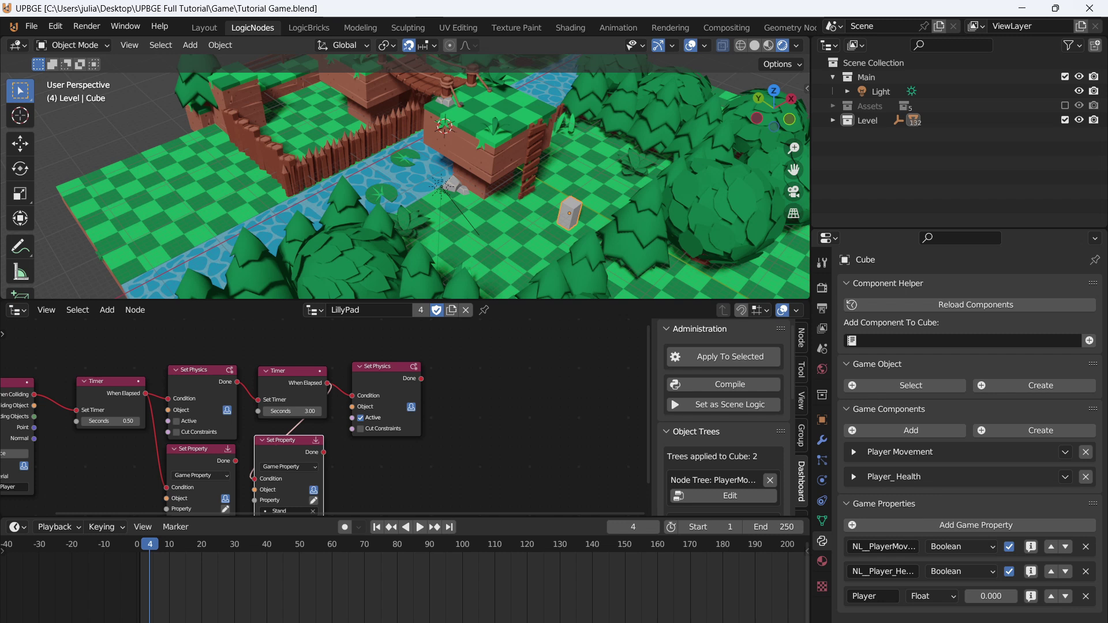
- Snap the 3D cursor to the selected player cube and add a camera at that point
{"action": "key", "text": "KP_7"}
{"action": "key", "text": "KP_Decimal"}
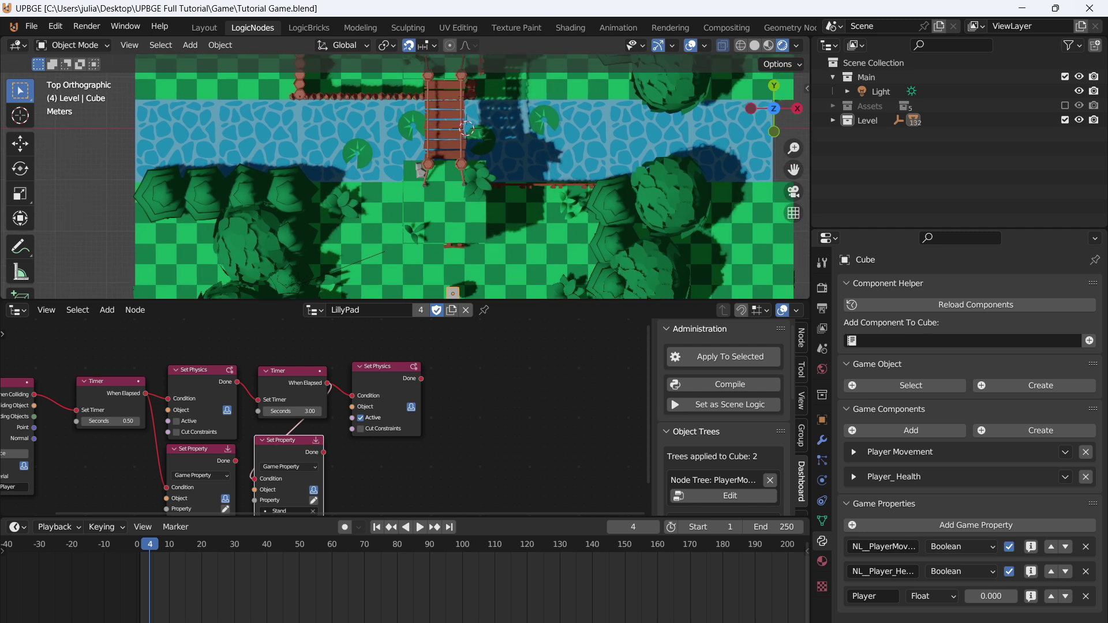
{"action": "key", "text": "shift+s"}
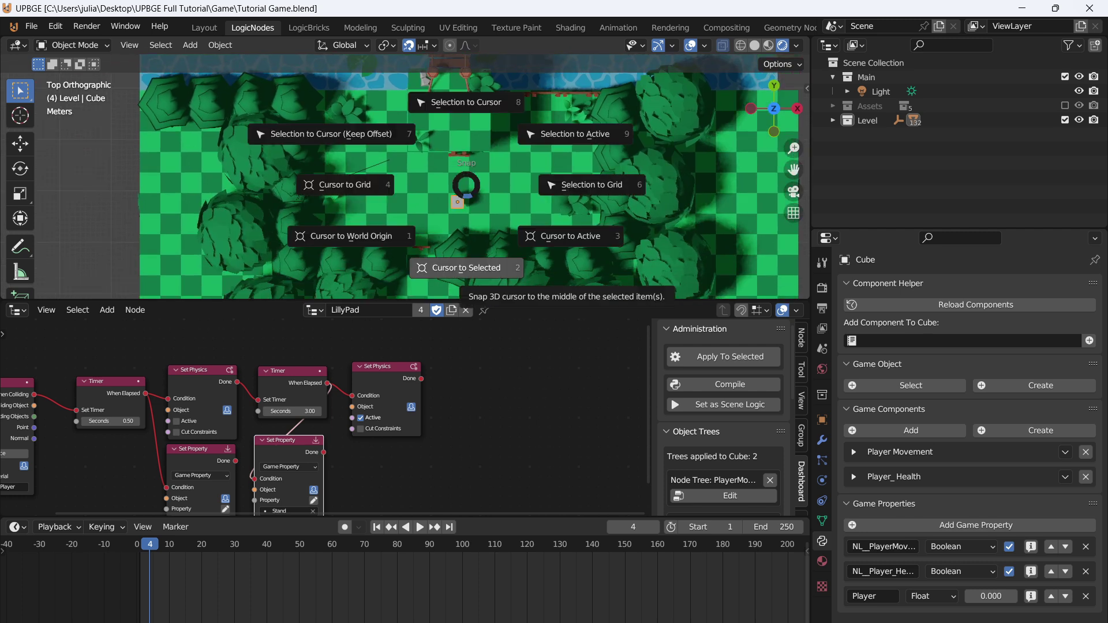
{"action": "left_click", "coordinate": [466, 268]}
{"action": "key", "text": "shift+a"}
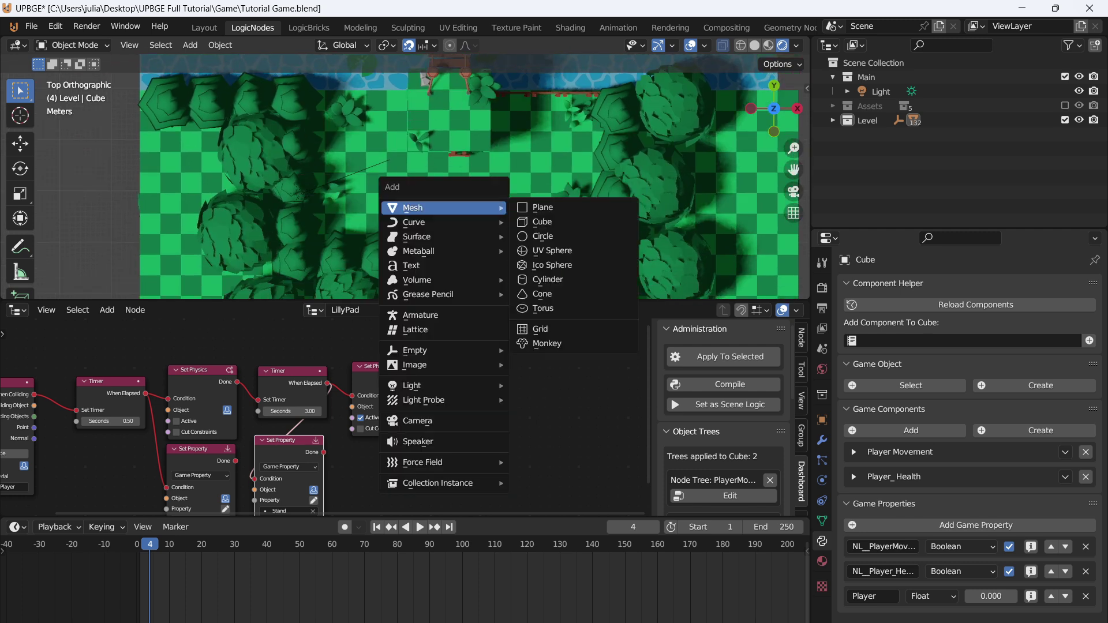
{"action": "left_click", "coordinate": [415, 421]}
{"action": "middle_click_drag", "start_coordinate": [392, 196], "coordinate": [522, 132]}
{"action": "scroll", "coordinate": [496, 139], "scroll_direction": "down", "scroll_amount": 2}
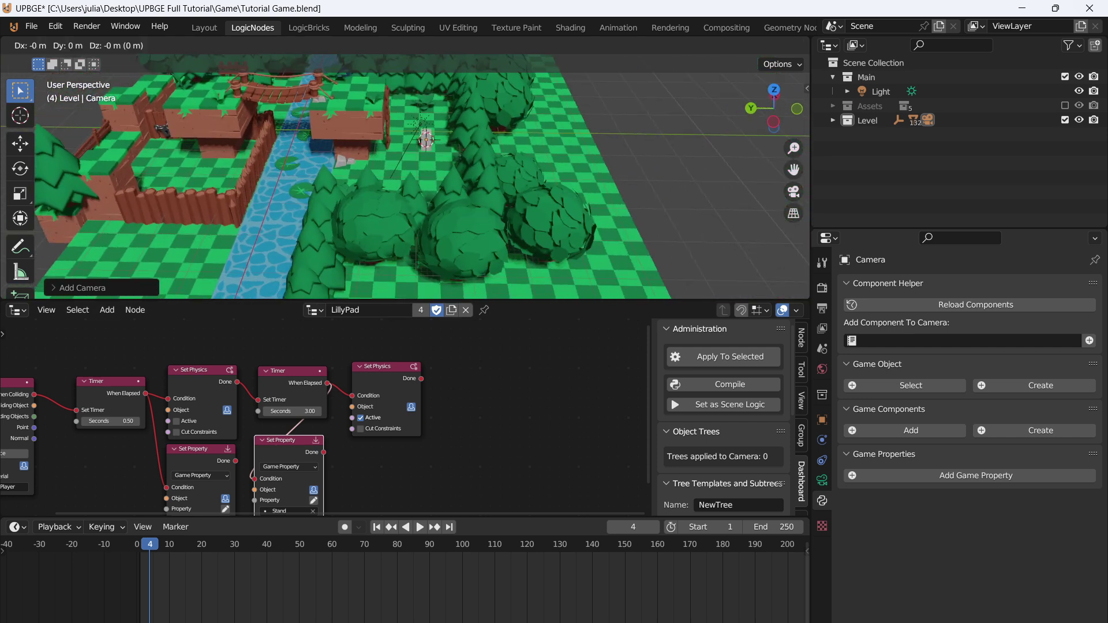
- Look through the new camera and raise it about 64 m along its local Z axis above the cube
{"action": "key", "text": "KP_0"}
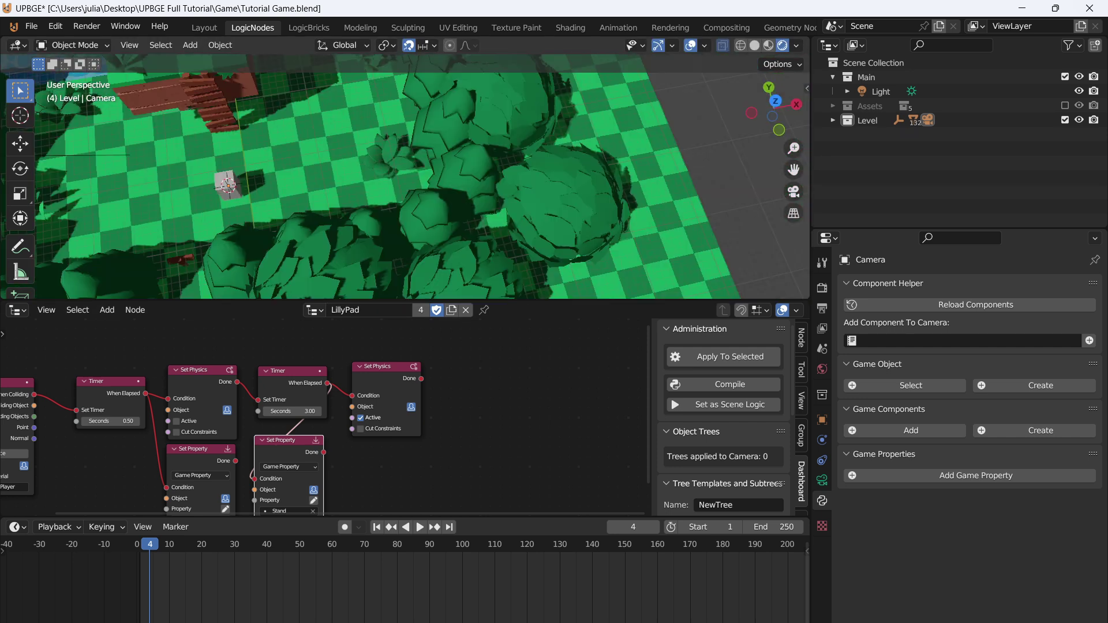
{"action": "key", "text": "g"}
{"action": "key", "text": "z"}
{"action": "key", "text": "z"}
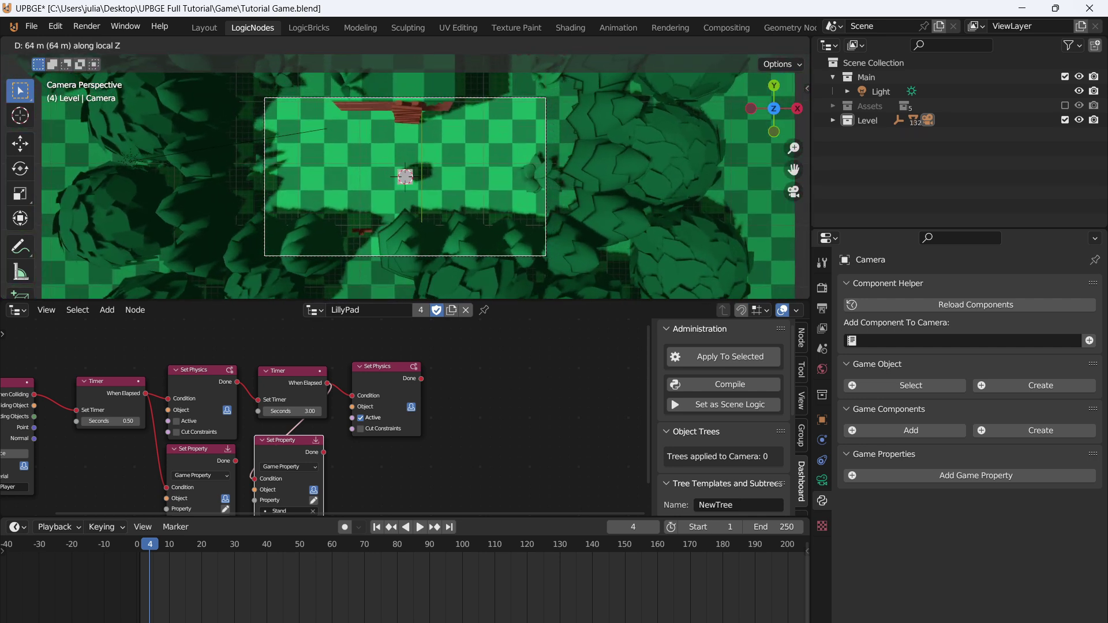
{"action": "key", "text": "Return"}
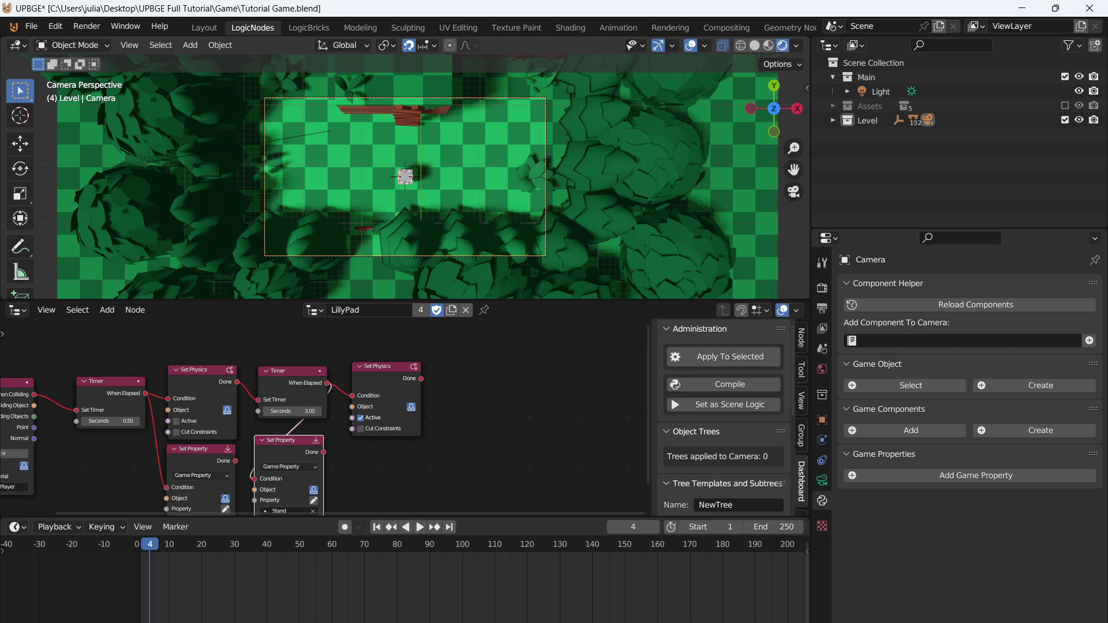
- Parent the camera to the player cube as Object (Keep Transform)
{"action": "left_click", "coordinate": [405, 177], "text": "shift"}
{"action": "key", "text": "ctrl+p"}
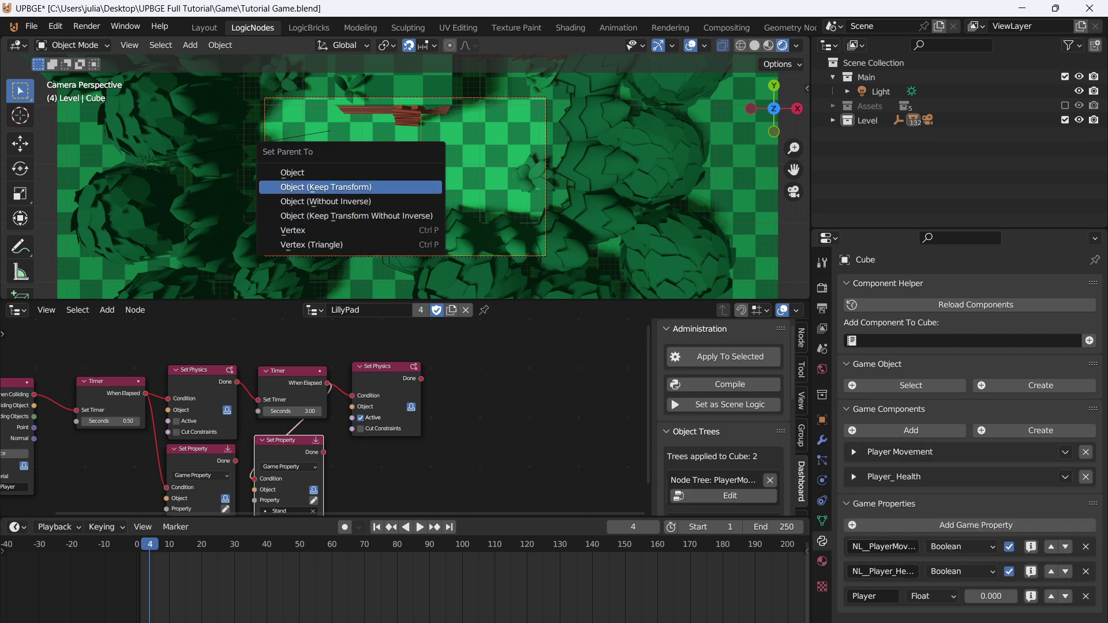
{"action": "left_click", "coordinate": [326, 187]}
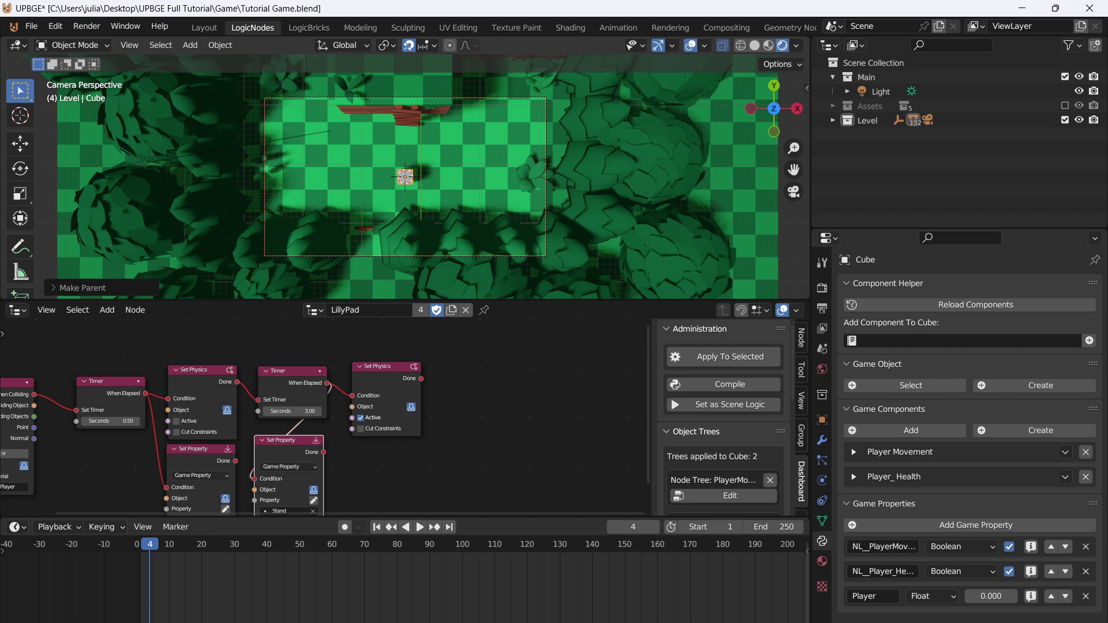
- Run the game and steer the cube around the level to check that the camera follows it
{"action": "key", "text": "p"}
{"action": "key", "text": "d"}
{"action": "key", "text": "w"}
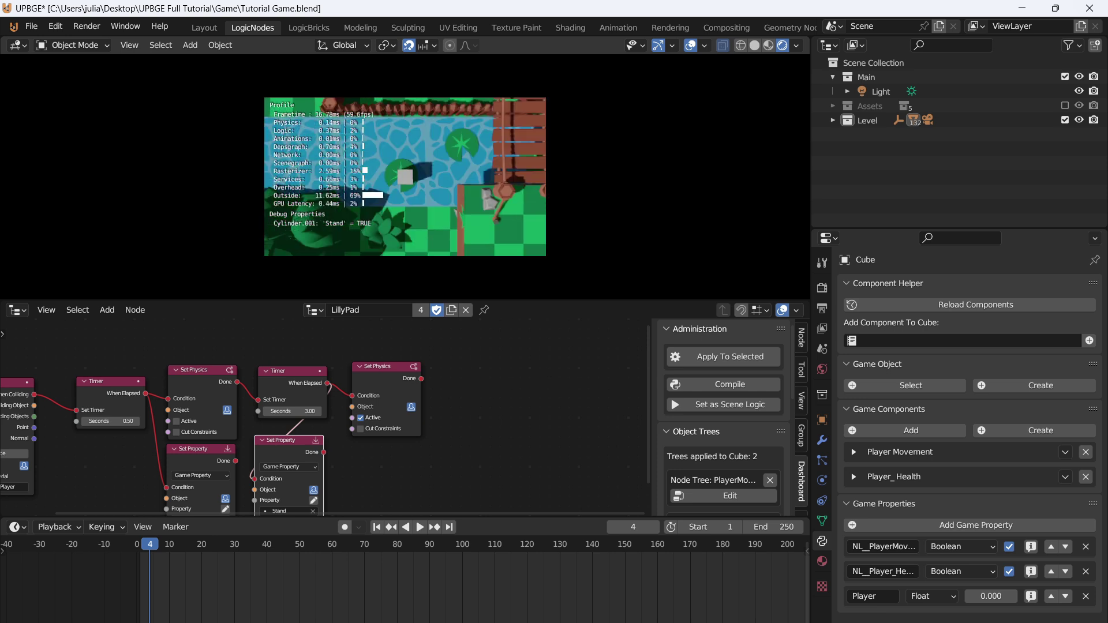
{"action": "key", "text": "d"}
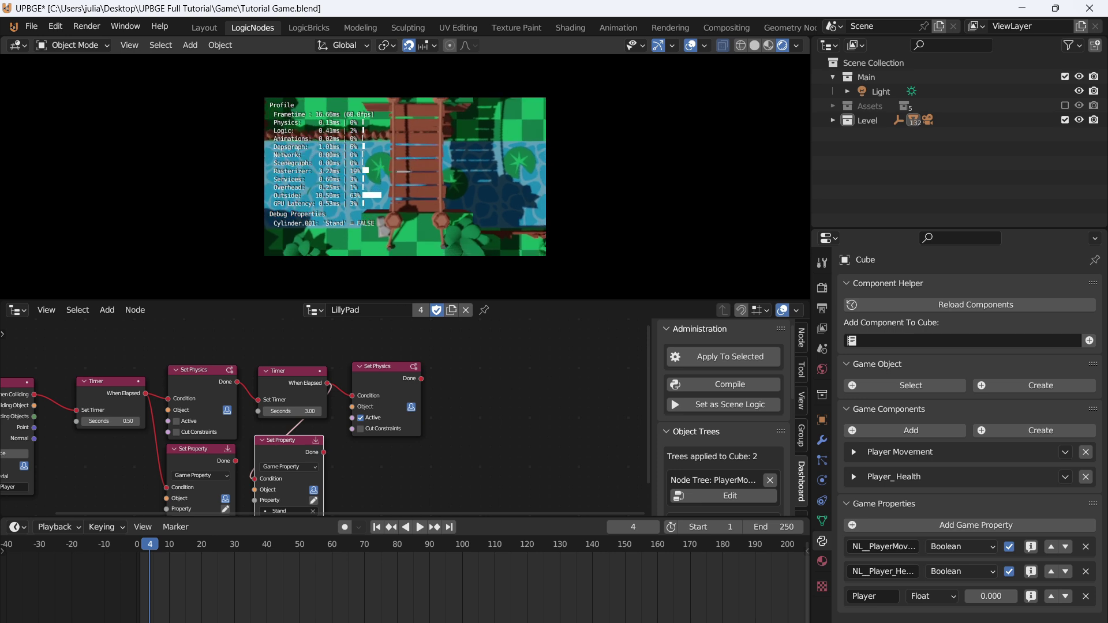
{"action": "key", "text": "Escape"}
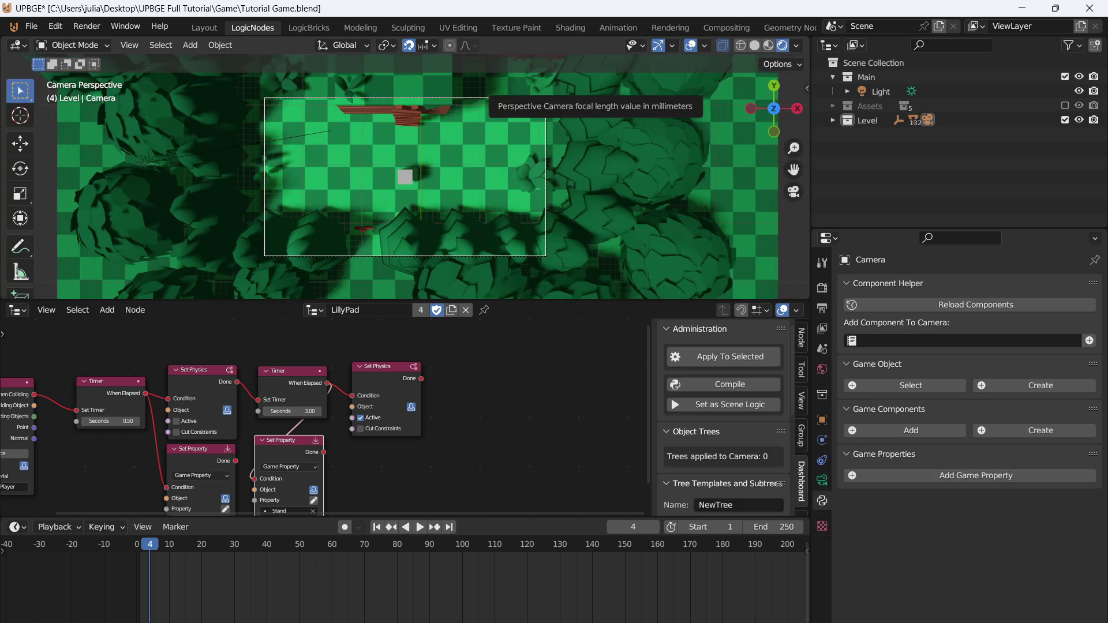
- Tilt the camera to 30° about X and move it back to about Y -50.6 m, Z 31.7 m
{"action": "type", "text": "rx"}
{"action": "type", "text": "90"}
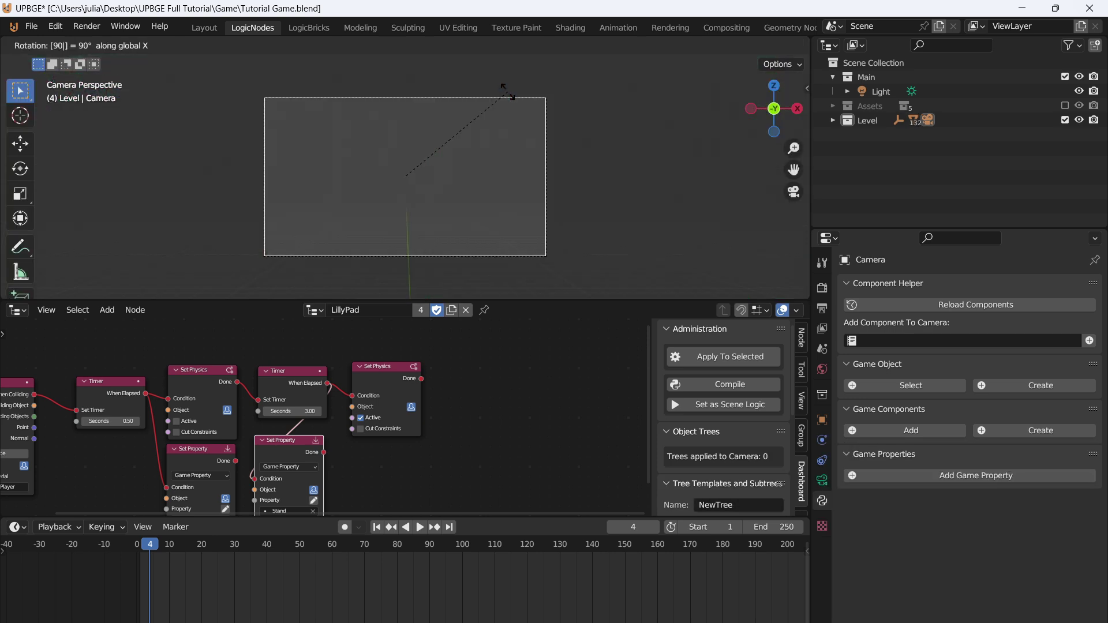
{"action": "key", "text": "Return"}
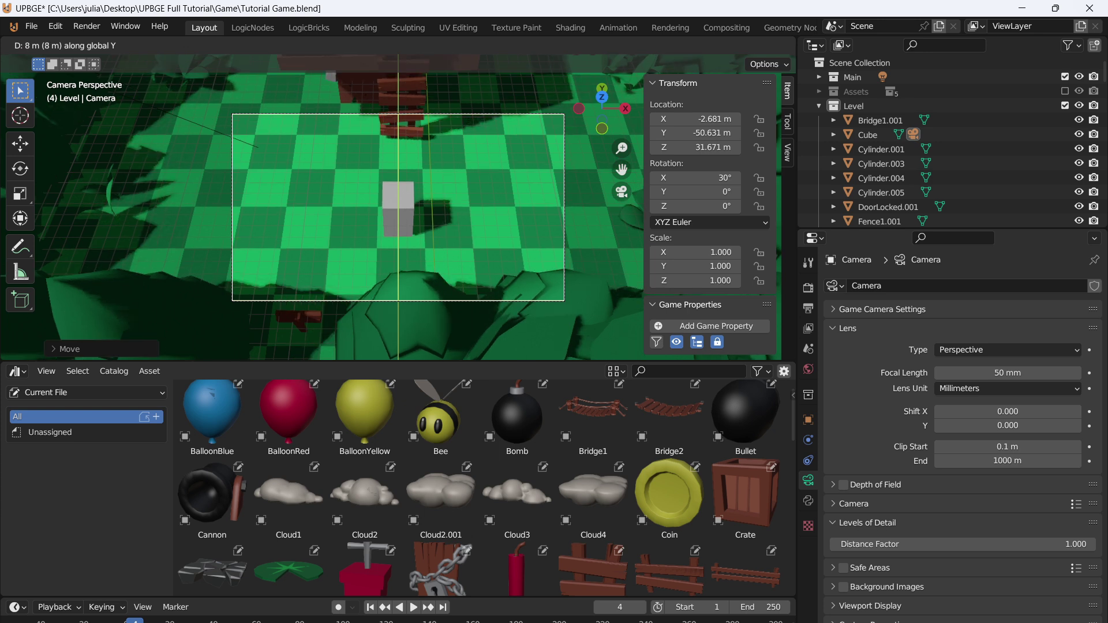
{"action": "key", "text": "Return"}
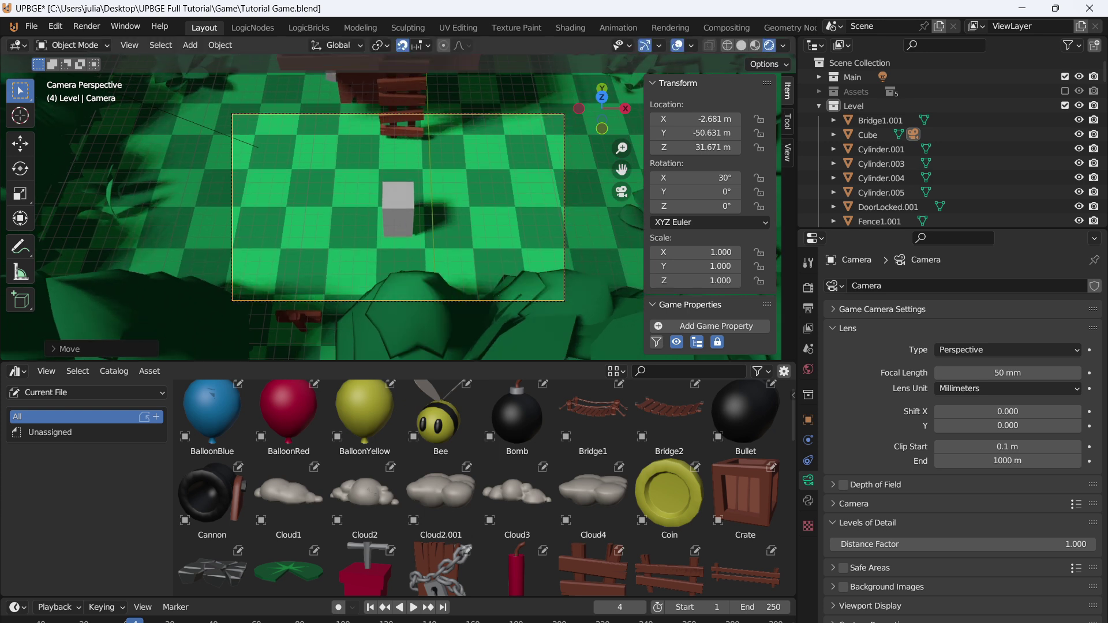
- Run the game with the tilted camera, moving and jumping with the cube to check the view
{"action": "key", "text": "p"}
{"action": "key", "text": "w"}
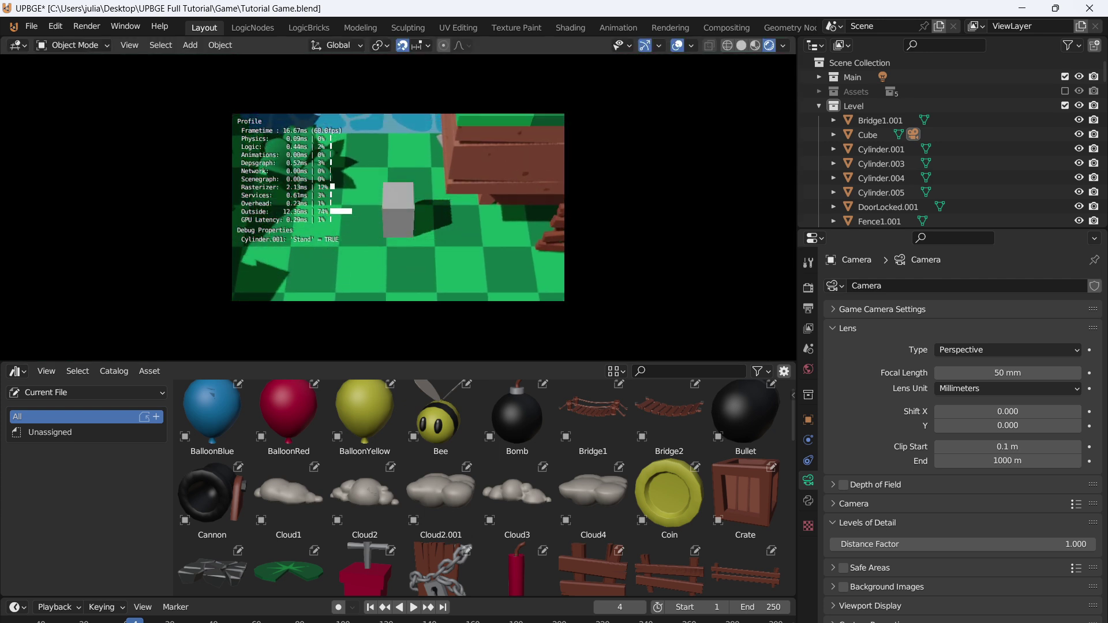
{"action": "key", "text": "space"}
{"action": "key", "text": "Escape"}
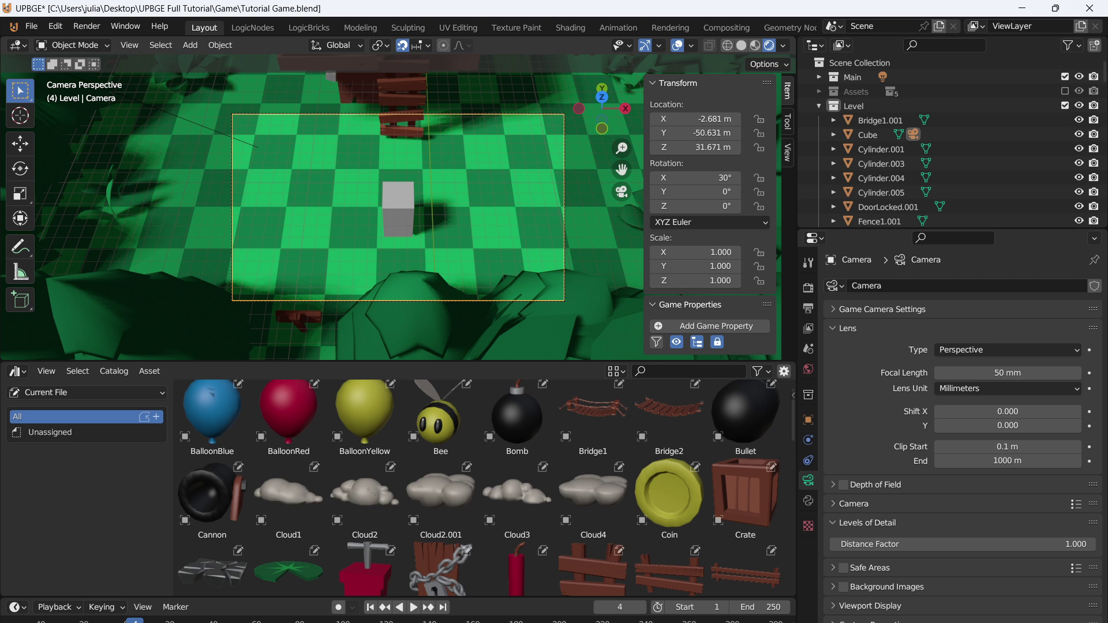
- Clear the camera's parent while keeping its transformation, and run the game to test the unparented camera
{"action": "key", "text": "alt+p"}
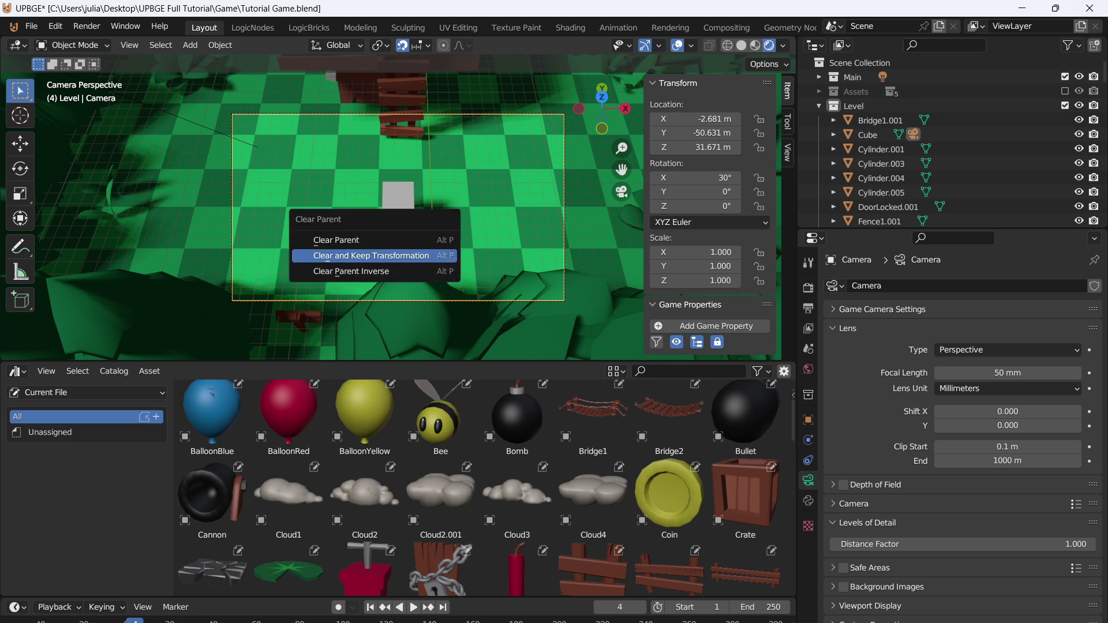
{"action": "key", "text": "Return"}
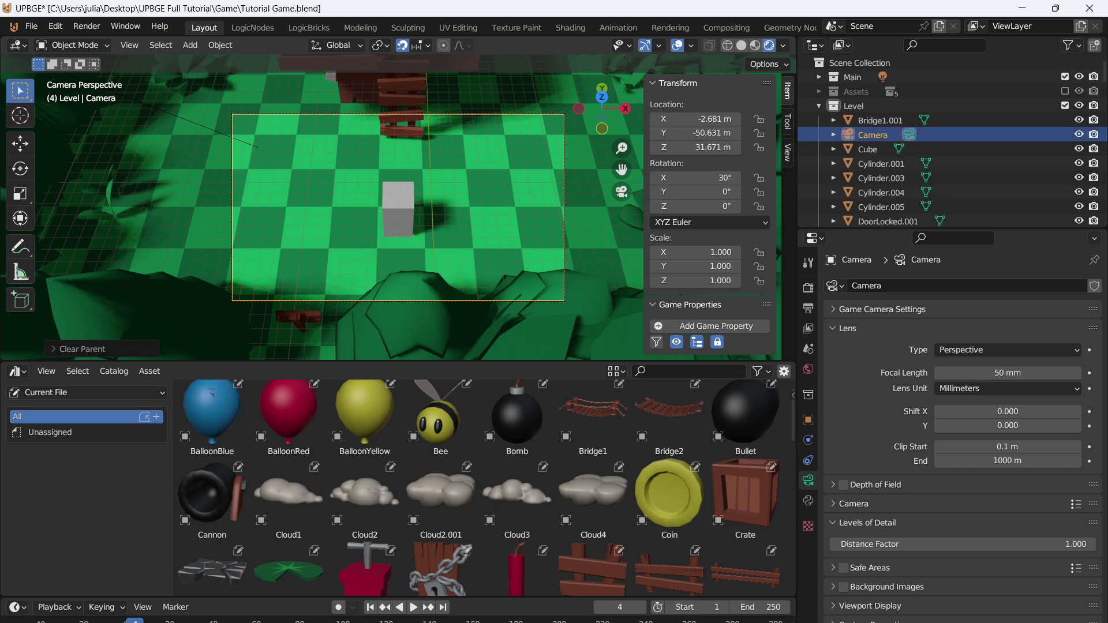
{"action": "key", "text": "p"}
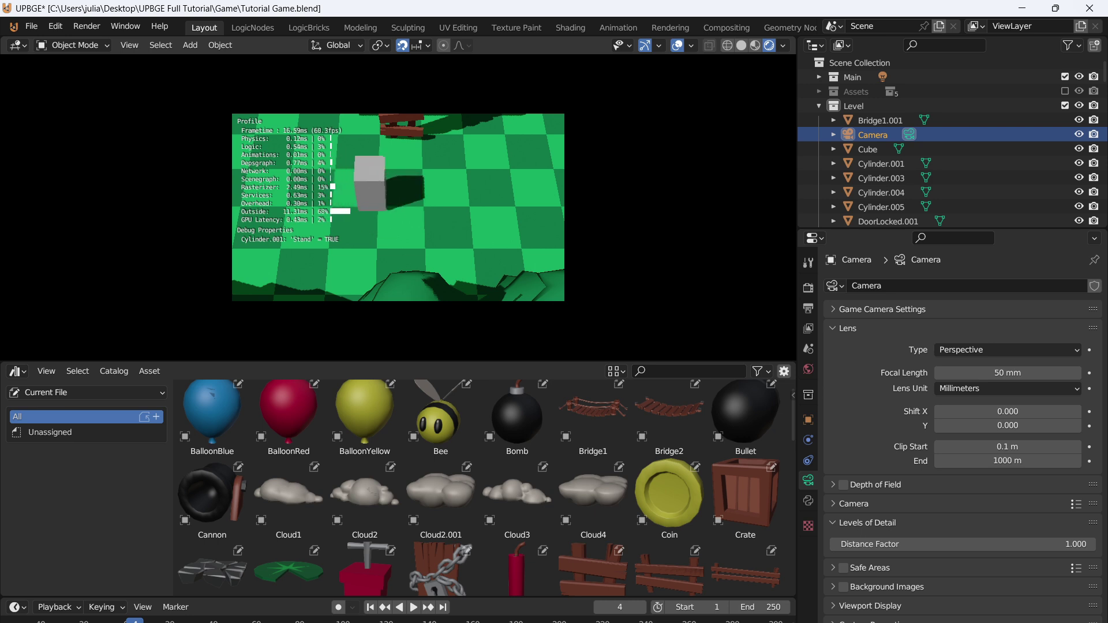
{"action": "key", "text": "Escape"}
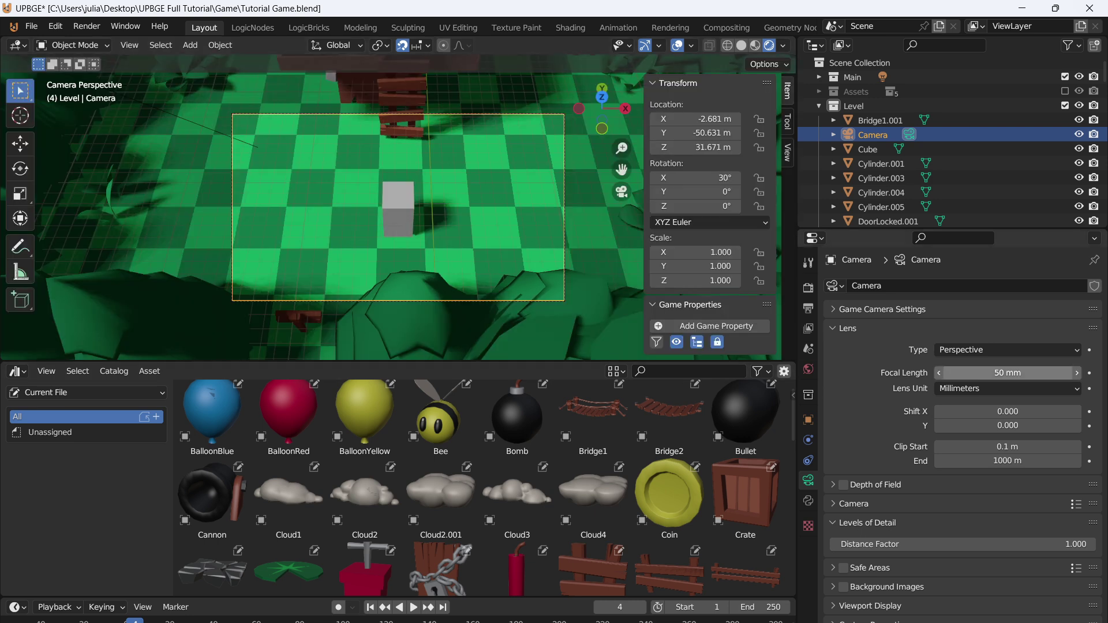
- Switch the camera's lens unit to Field of View and set the field of view to 65°
{"action": "left_click", "coordinate": [970, 349]}
{"action": "left_click", "coordinate": [969, 367]}
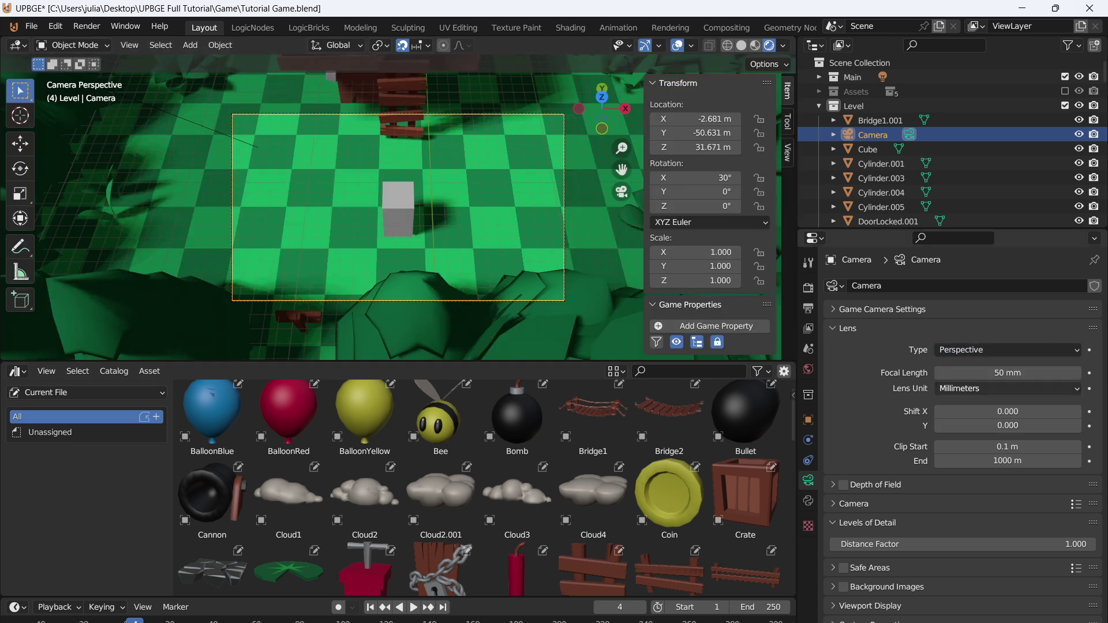
{"action": "left_click", "coordinate": [981, 388]}
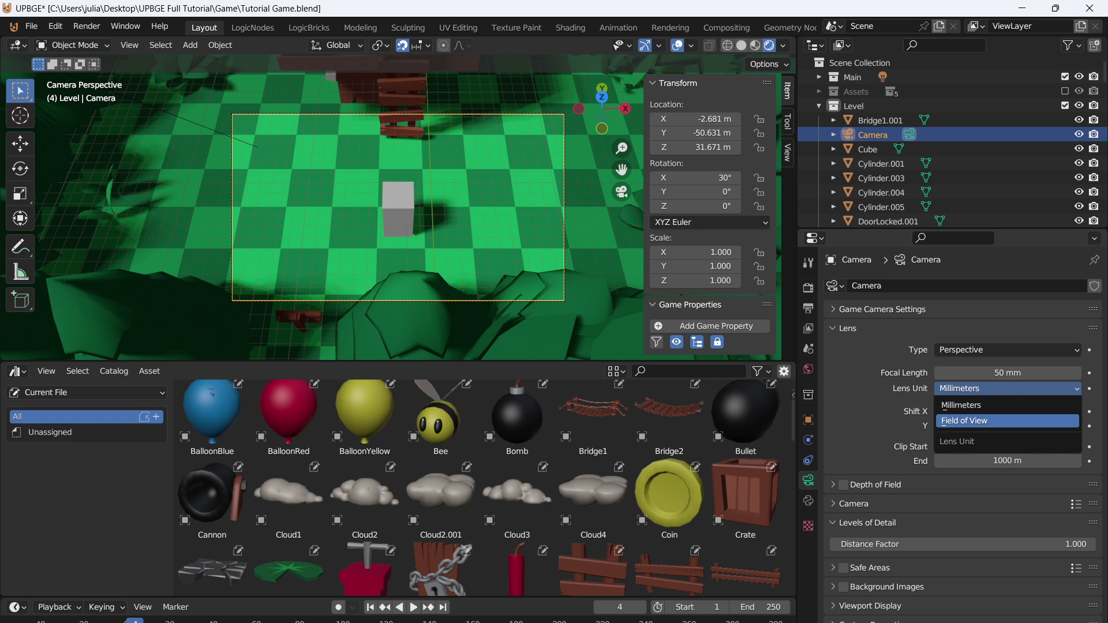
{"action": "left_click", "coordinate": [1007, 421]}
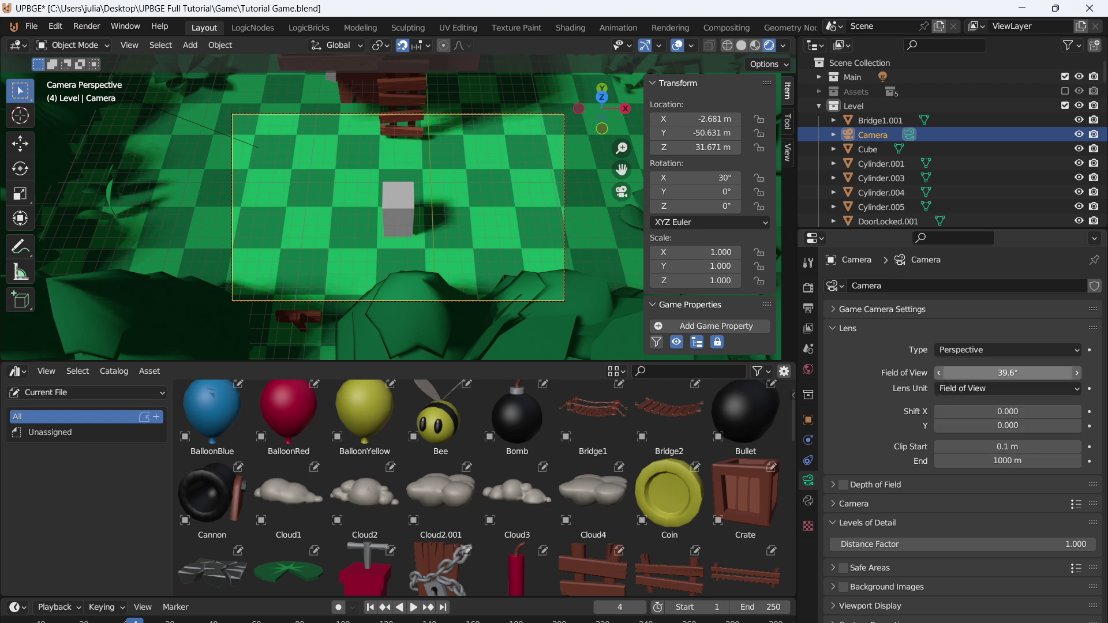
{"action": "left_click", "coordinate": [1007, 374]}
{"action": "type", "text": "60"}
{"action": "key", "text": "Return"}
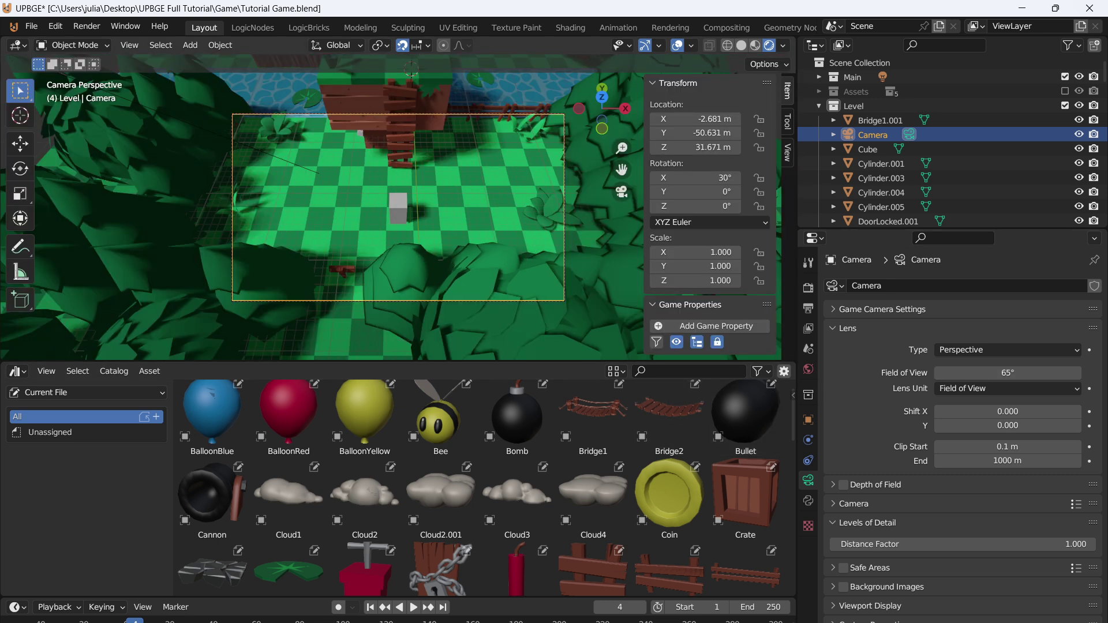
- Snap the 3D cursor to the player cube and add a Plain Axes empty there
{"action": "left_click", "coordinate": [398, 207]}
{"action": "key", "text": "shift+s"}
{"action": "left_click", "coordinate": [408, 284]}
{"action": "key", "text": "shift+a"}
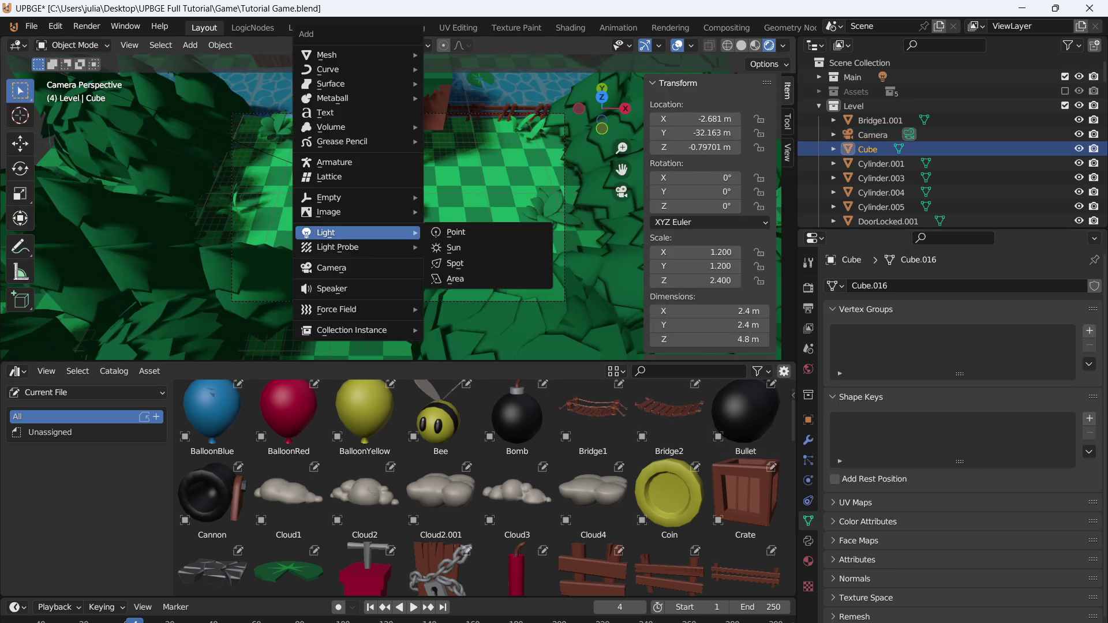
{"action": "mouse_move", "coordinate": [397, 198]}
{"action": "left_click", "coordinate": [453, 196]}
{"action": "middle_click_drag", "start_coordinate": [453, 199], "coordinate": [545, 189]}
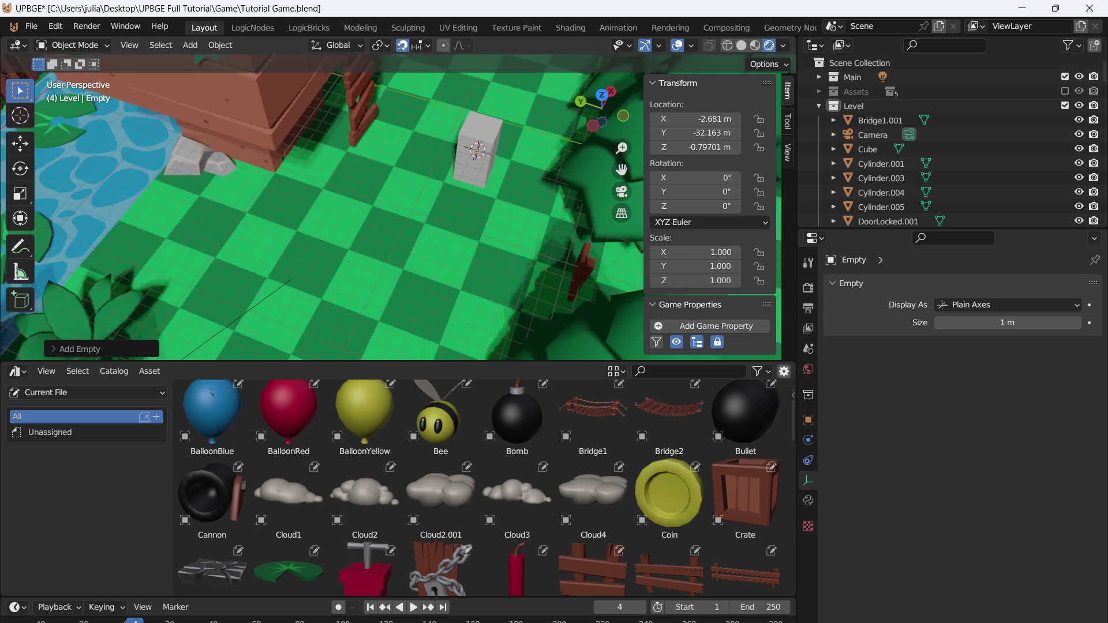
- Scale the empty up to about 3.44 and return to the camera view
{"action": "scroll", "coordinate": [398, 207], "scroll_direction": "down", "scroll_amount": 4}
{"action": "middle_click_drag", "start_coordinate": [398, 208], "coordinate": [485, 199]}
{"action": "scroll", "coordinate": [398, 208], "scroll_direction": "up", "scroll_amount": 4}
{"action": "key", "text": "s"}
{"action": "left_click", "coordinate": [346, 231]}
{"action": "key", "text": "KP_0"}
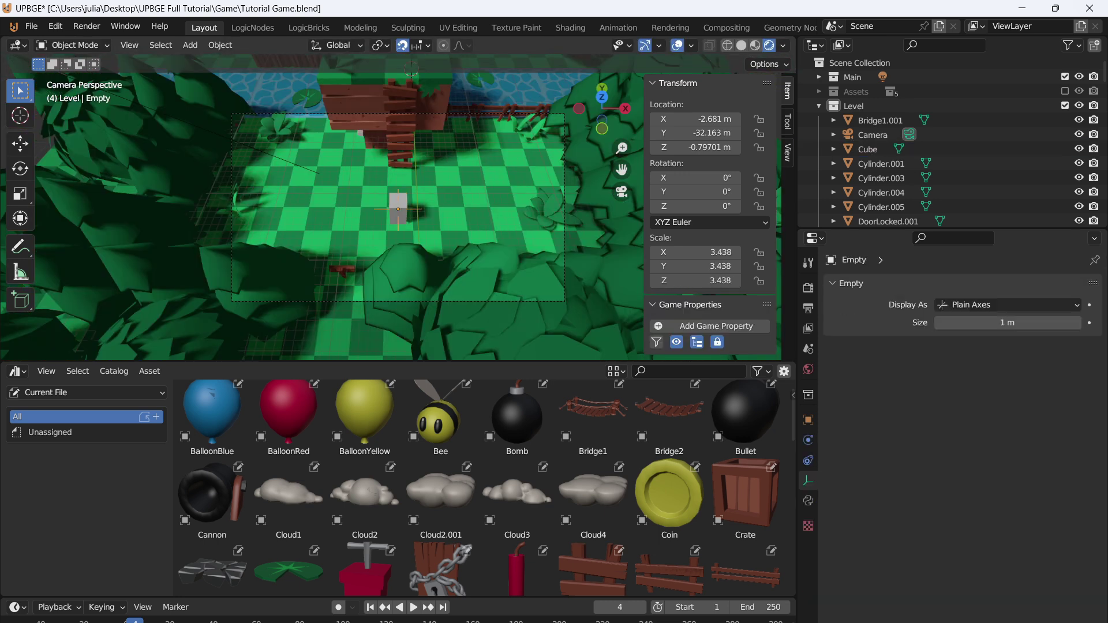
- Parent the camera to the empty and rename the empty to Camera Follow
{"action": "left_click", "coordinate": [872, 135]}
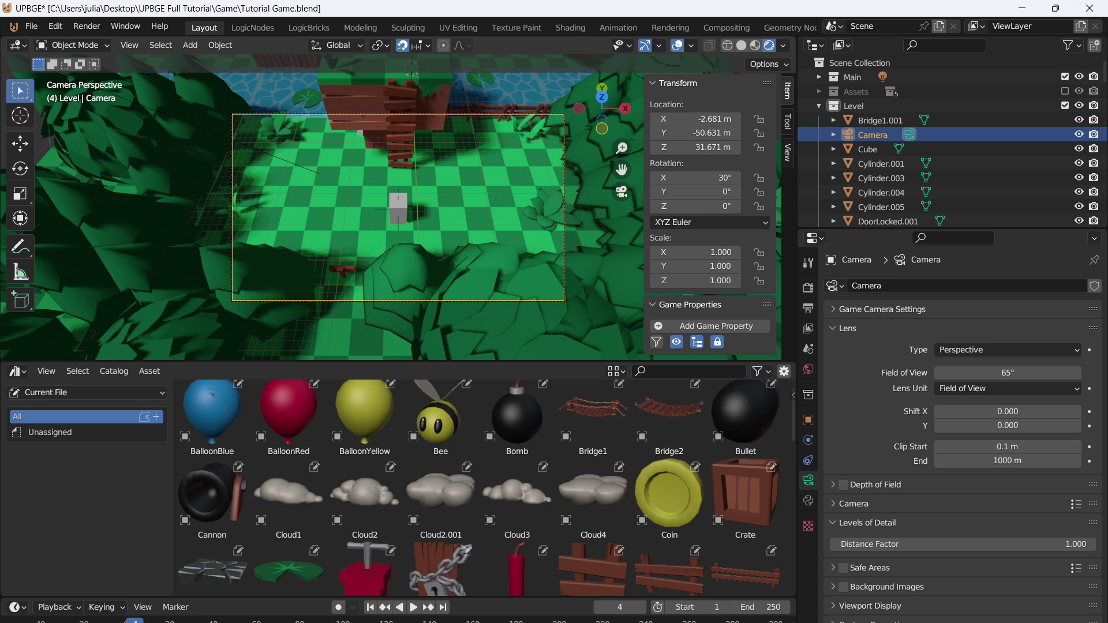
{"action": "left_click", "coordinate": [375, 206]}
{"action": "key", "text": "F2"}
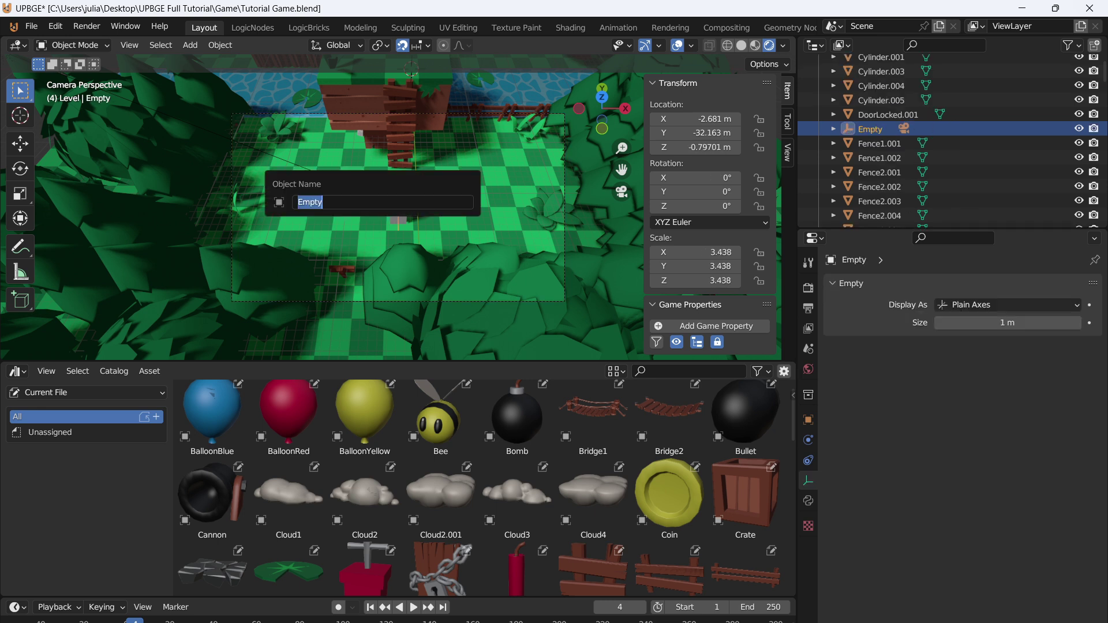
{"action": "type", "text": "Camera Follow"}
{"action": "key", "text": "Return"}
- Move the Camera Follow empty, the cube and the camera into a new collection named Player, and collapse the Level collection
{"action": "left_click", "coordinate": [399, 203], "text": "shift"}
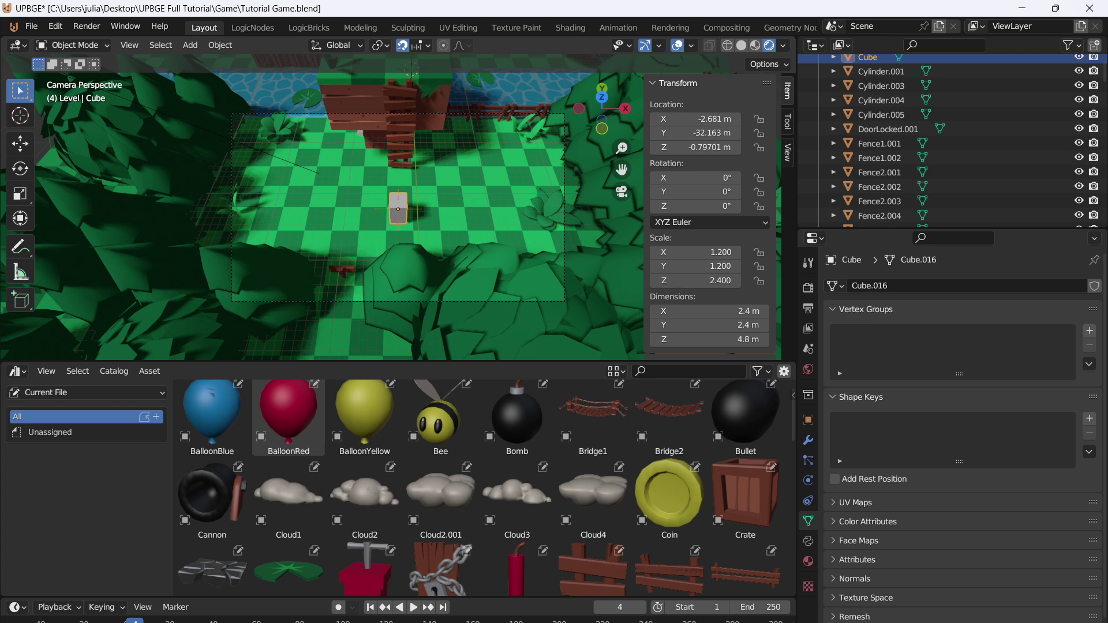
{"action": "left_click", "coordinate": [398, 300], "text": "shift"}
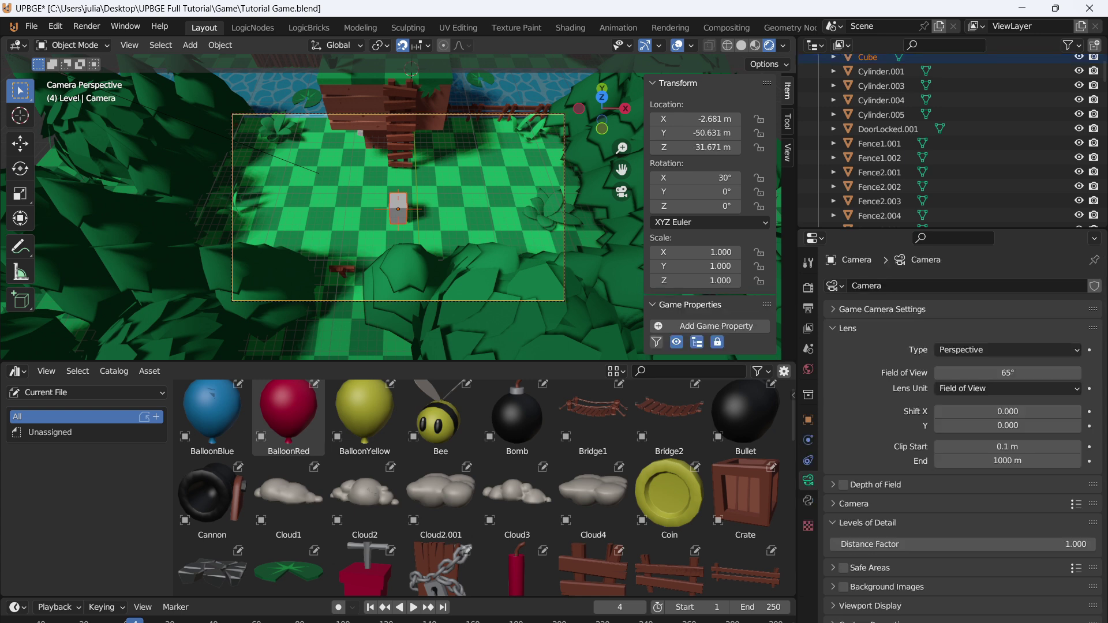
{"action": "key", "text": "m"}
{"action": "left_click", "coordinate": [404, 218]}
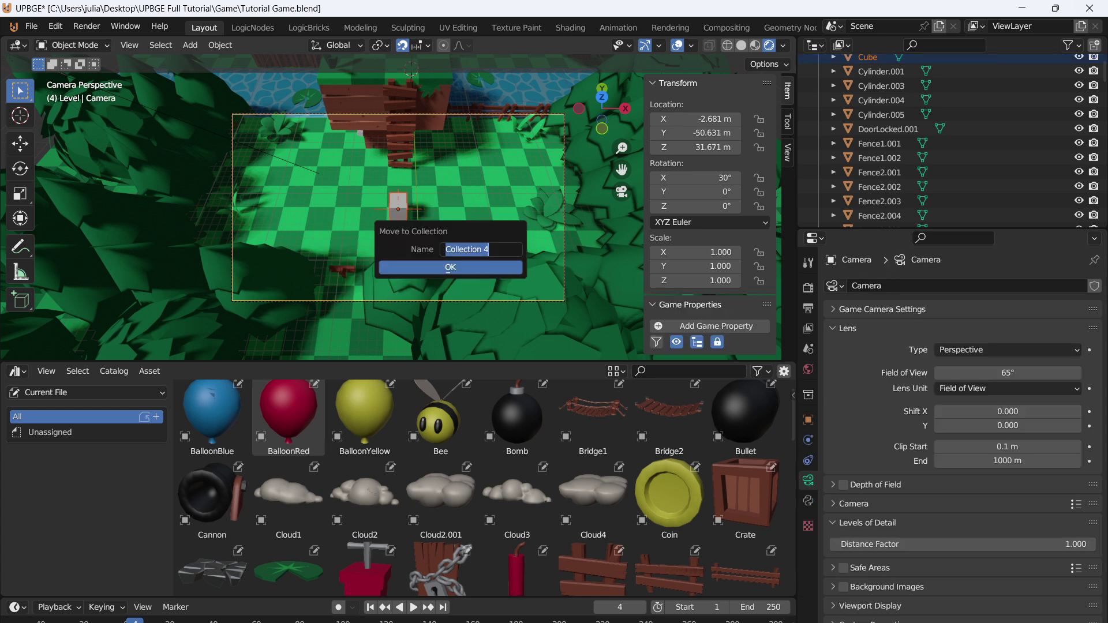
{"action": "type", "text": "Player"}
{"action": "key", "text": "Return"}
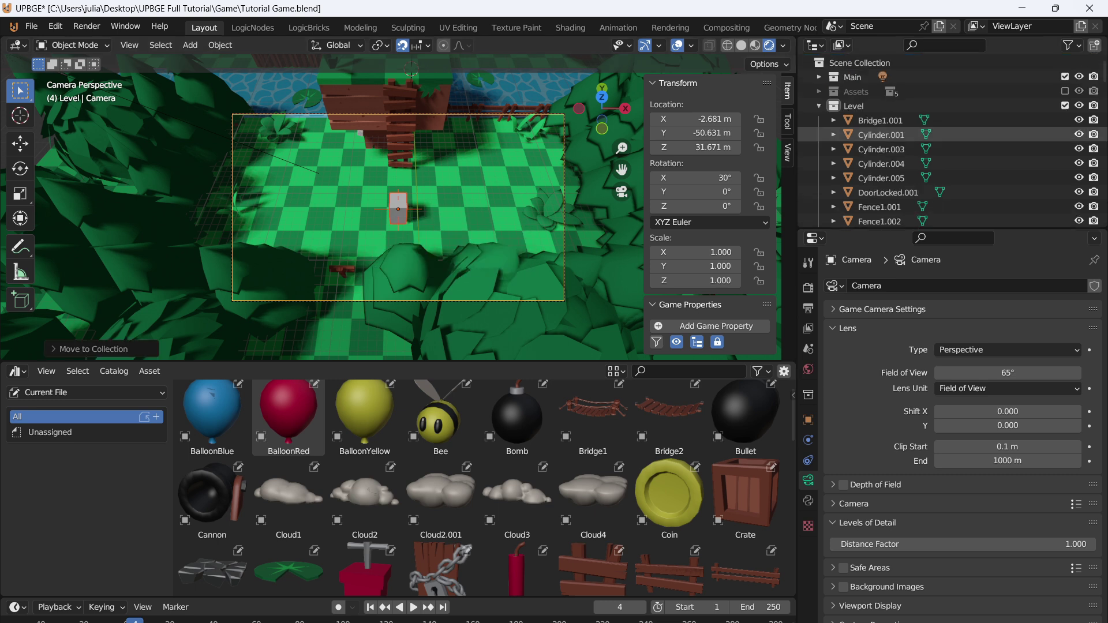
{"action": "left_click", "coordinate": [819, 106]}
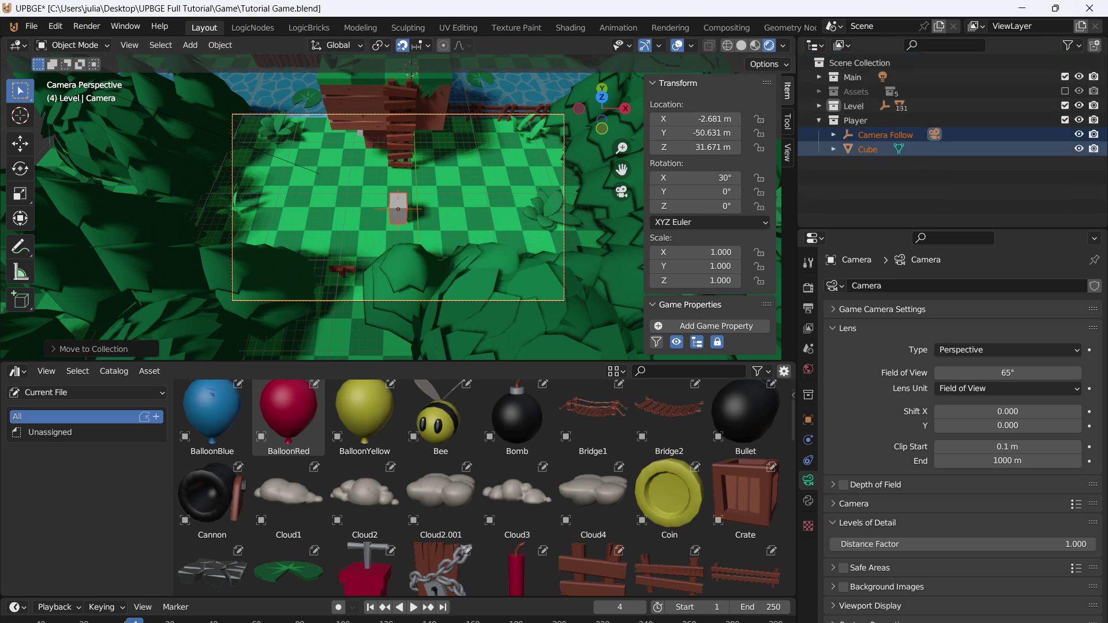
- Collapse and select the Player collection and switch to the LogicNodes workspace
{"action": "left_click", "coordinate": [818, 121]}
{"action": "left_click", "coordinate": [856, 120]}
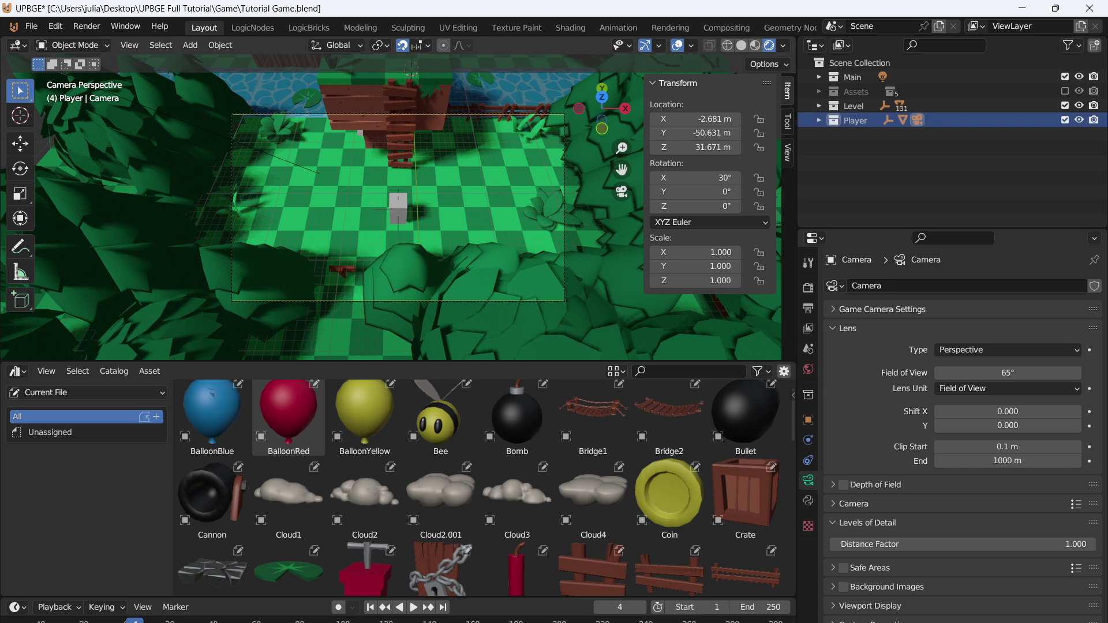
{"action": "scroll", "coordinate": [398, 208], "scroll_direction": "up", "scroll_amount": 2}
{"action": "scroll", "coordinate": [399, 208], "scroll_direction": "down", "scroll_amount": 3}
{"action": "scroll", "coordinate": [399, 207], "scroll_direction": "up", "scroll_amount": 2}
{"action": "left_click", "coordinate": [253, 28]}
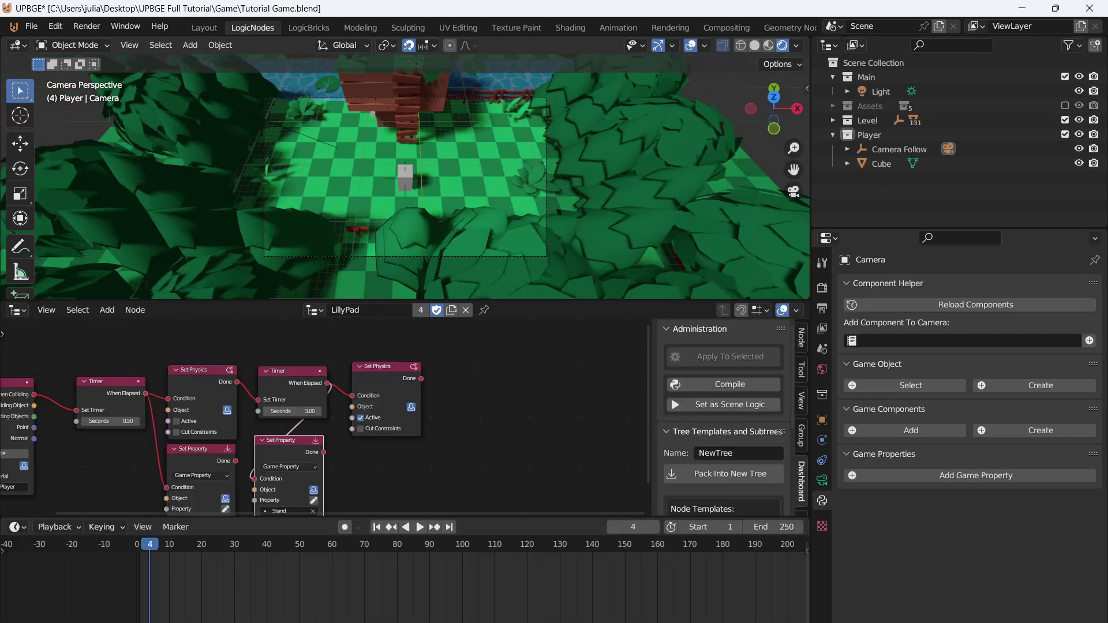
- Enlarge the logic node editor by shrinking the 3D viewport above it and the timeline below it
{"action": "left_click_drag", "start_coordinate": [404, 299], "coordinate": [404, 246]}
{"action": "left_click_drag", "start_coordinate": [404, 517], "coordinate": [404, 586]}
{"action": "scroll", "coordinate": [403, 151], "scroll_direction": "down", "scroll_amount": 1}
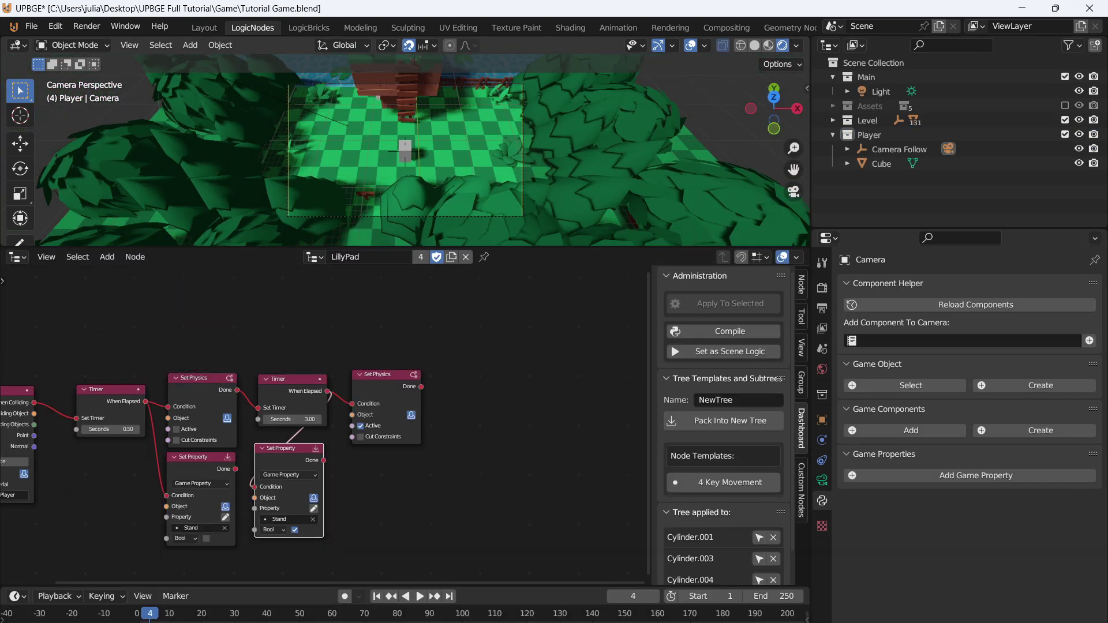
{"action": "scroll", "coordinate": [404, 151], "scroll_direction": "up", "scroll_amount": 2}
- Create a new logic node tree named Camera and apply it to the Camera Follow empty
{"action": "left_click", "coordinate": [313, 257]}
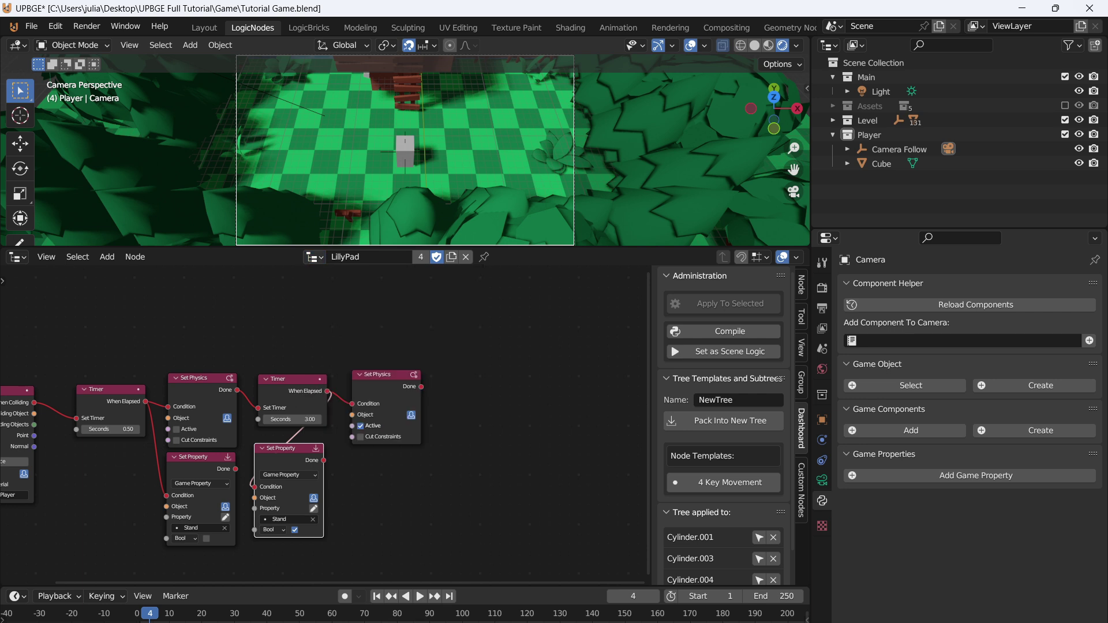
{"action": "left_click", "coordinate": [465, 257]}
{"action": "type", "text": "Camera"}
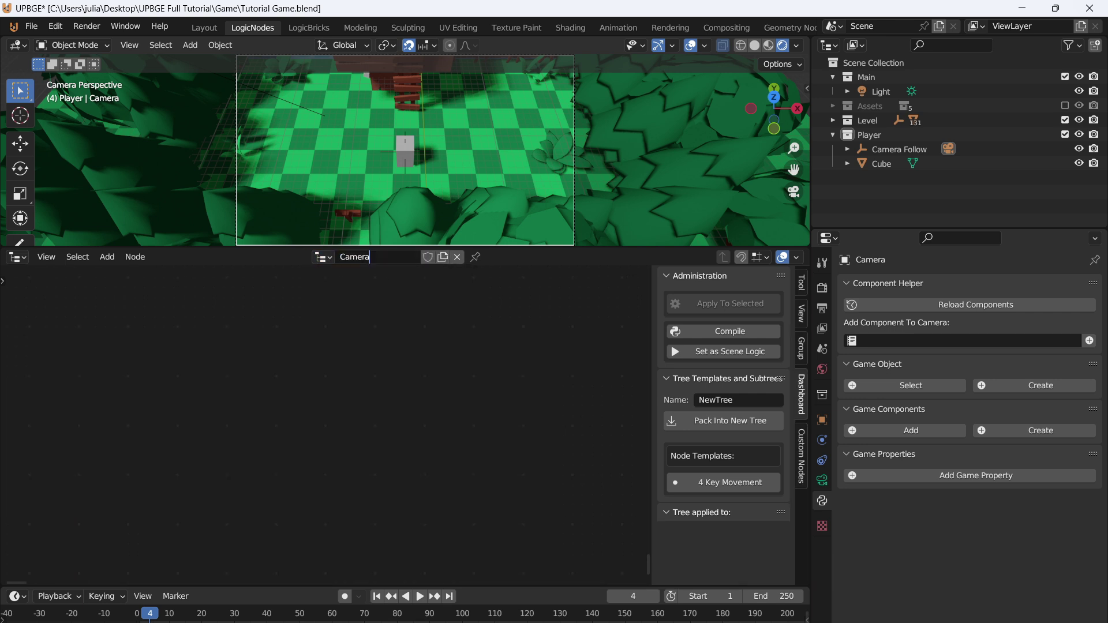
{"action": "key", "text": "Return"}
{"action": "left_click", "coordinate": [898, 150]}
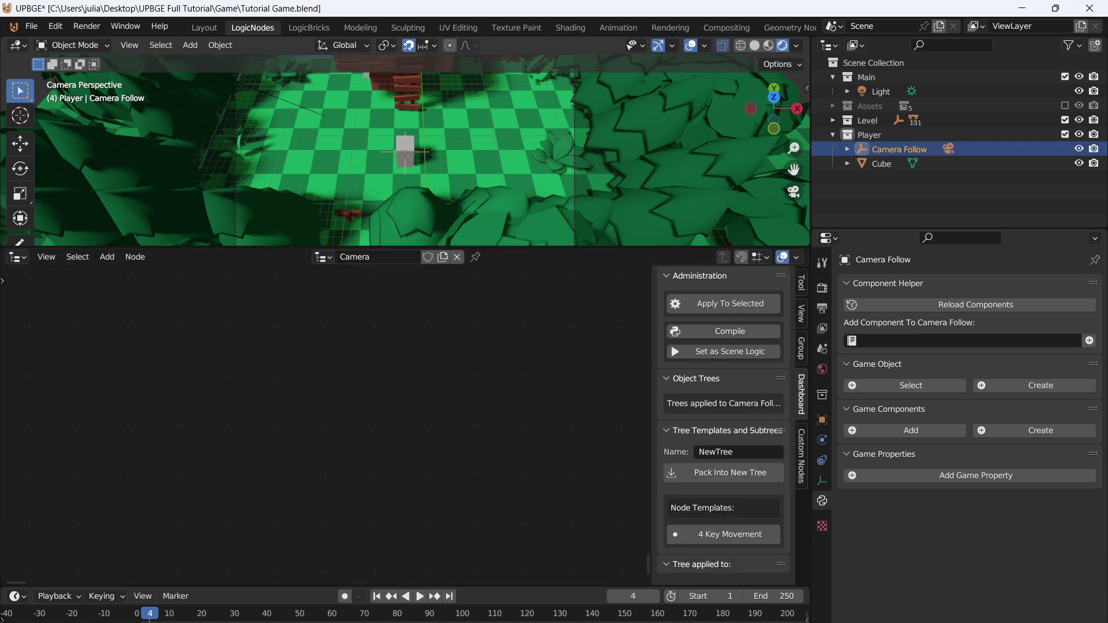
{"action": "left_click", "coordinate": [730, 303]}
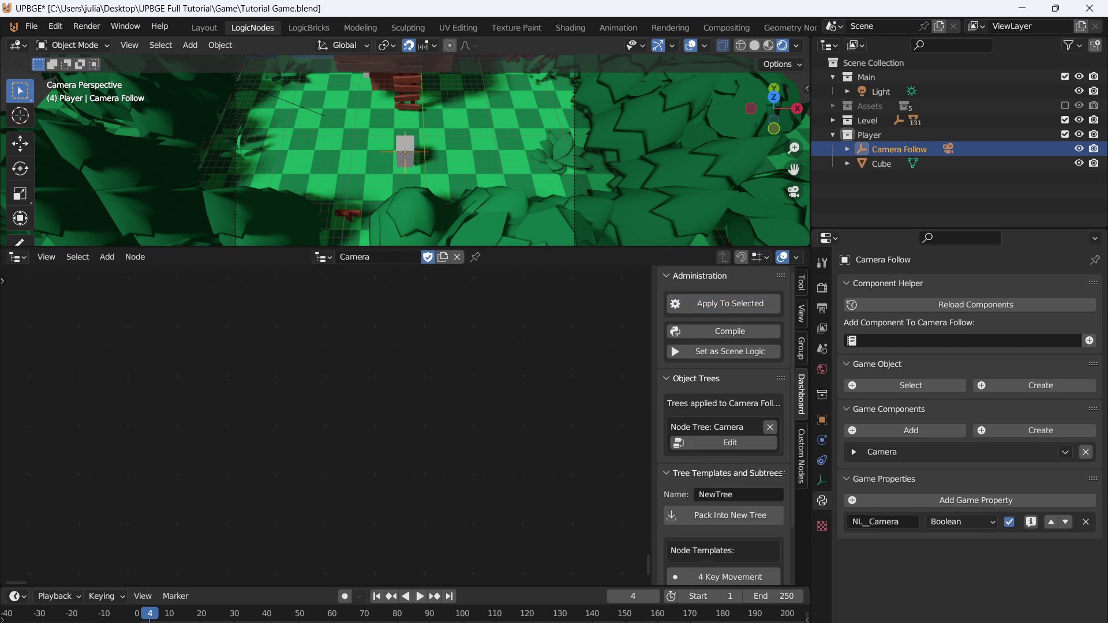
- Add an On Update node and a Set Position node, with On Update connected to the Set Position condition
{"action": "key", "text": "shift+a"}
{"action": "left_click", "coordinate": [225, 269]}
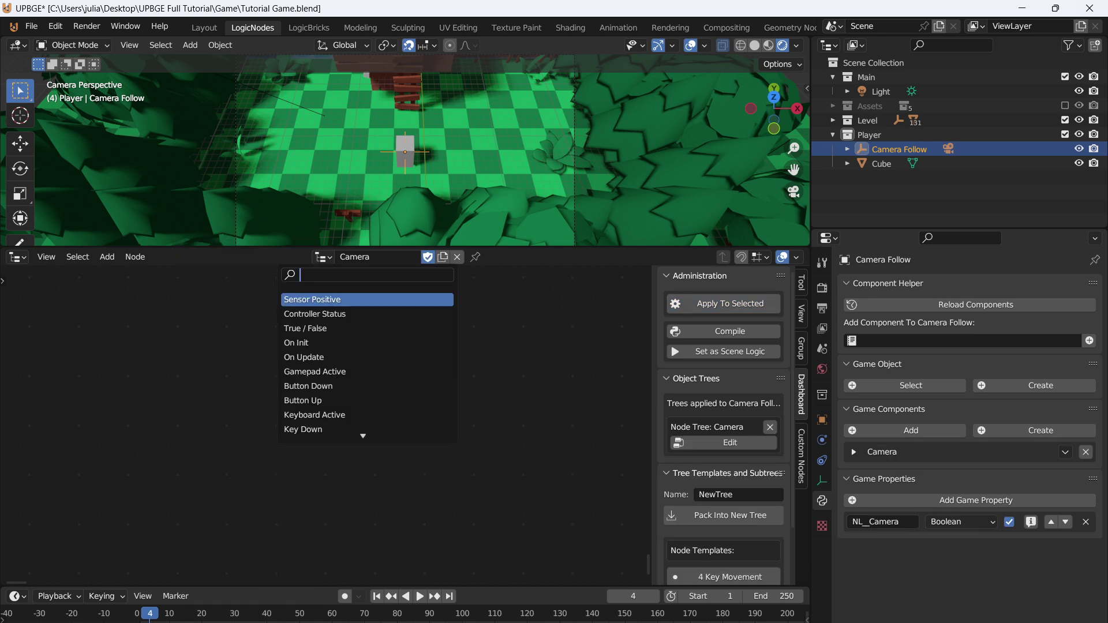
{"action": "type", "text": "on"}
{"action": "key", "text": "shift+a"}
{"action": "left_click", "coordinate": [312, 269]}
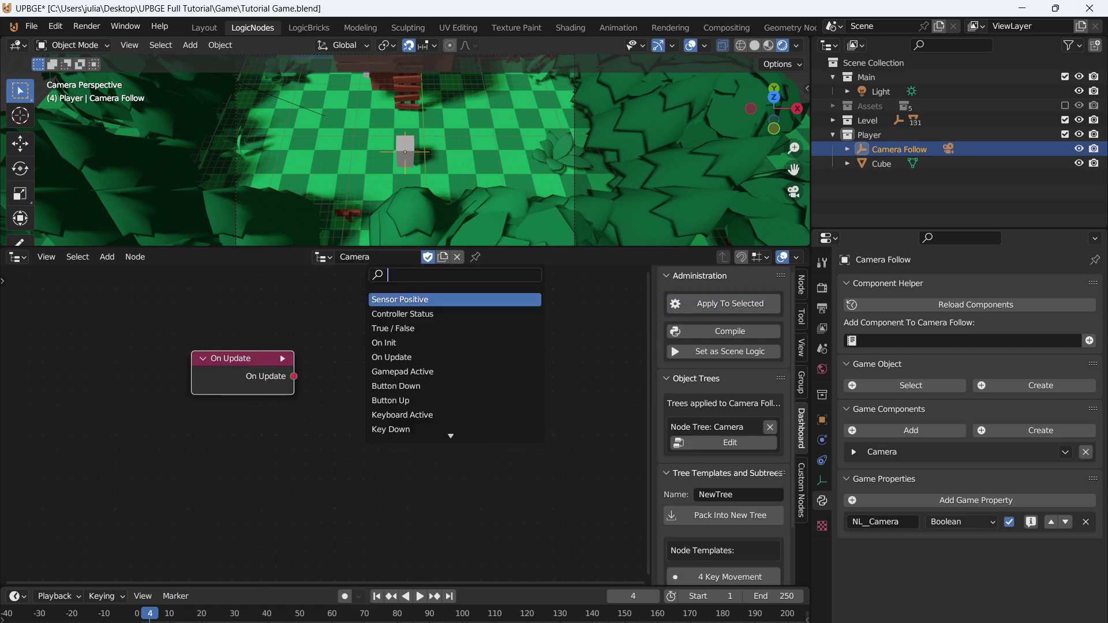
{"action": "type", "text": "set pos"}
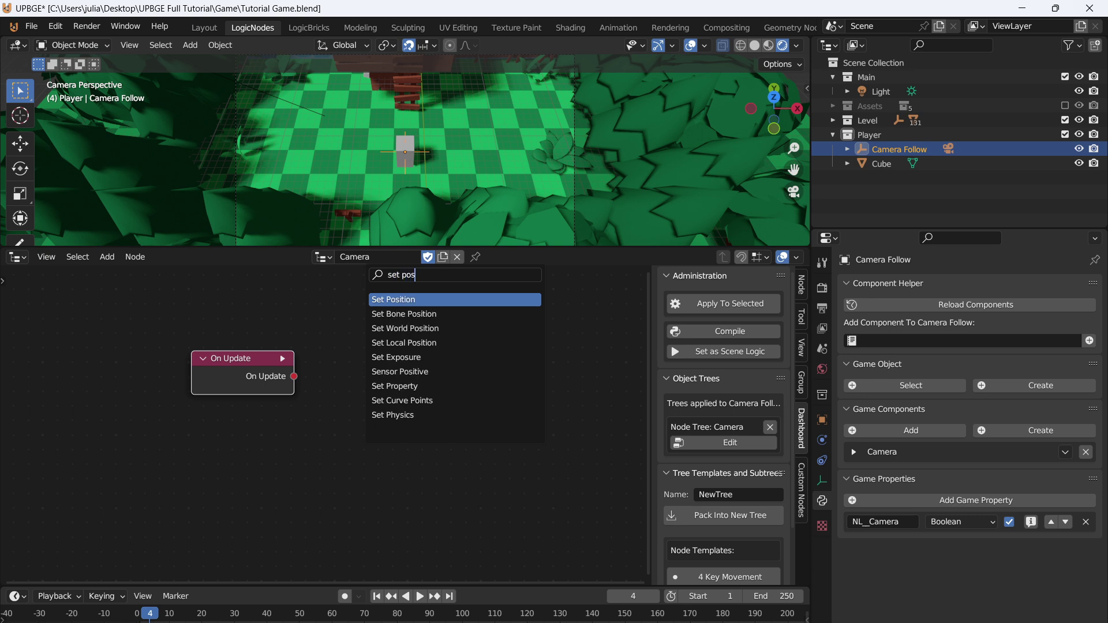
{"action": "key", "text": "Return"}
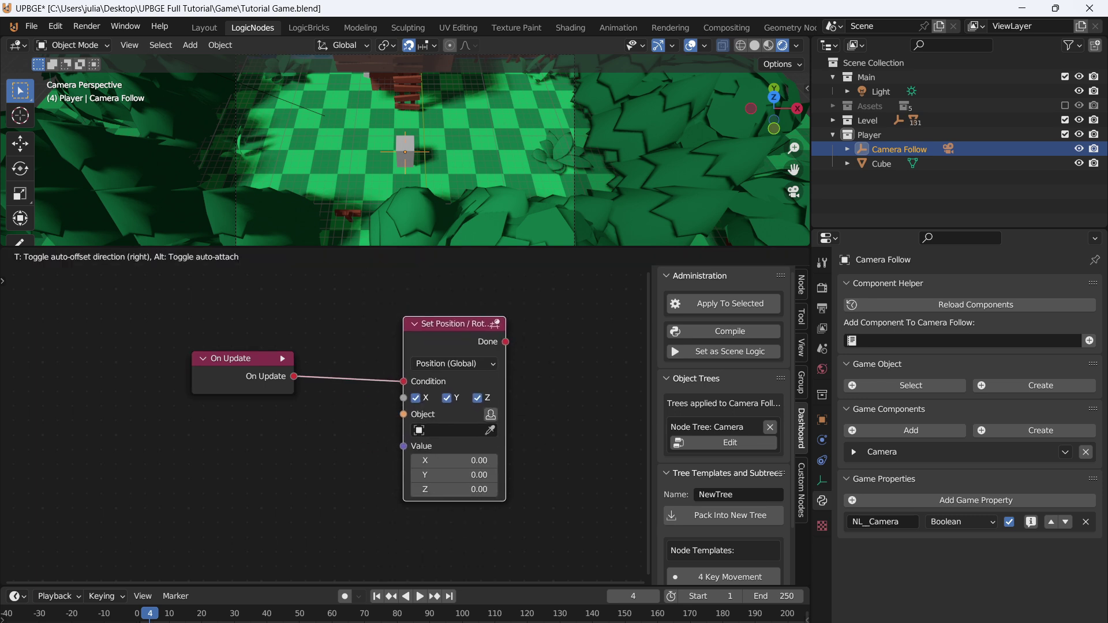
{"action": "left_click", "coordinate": [428, 335]}
- Add a Get World Position node and link its World Position output to the Set Position node's value
{"action": "key", "text": "shift+a"}
{"action": "left_click", "coordinate": [370, 271]}
{"action": "type", "text": "ge"}
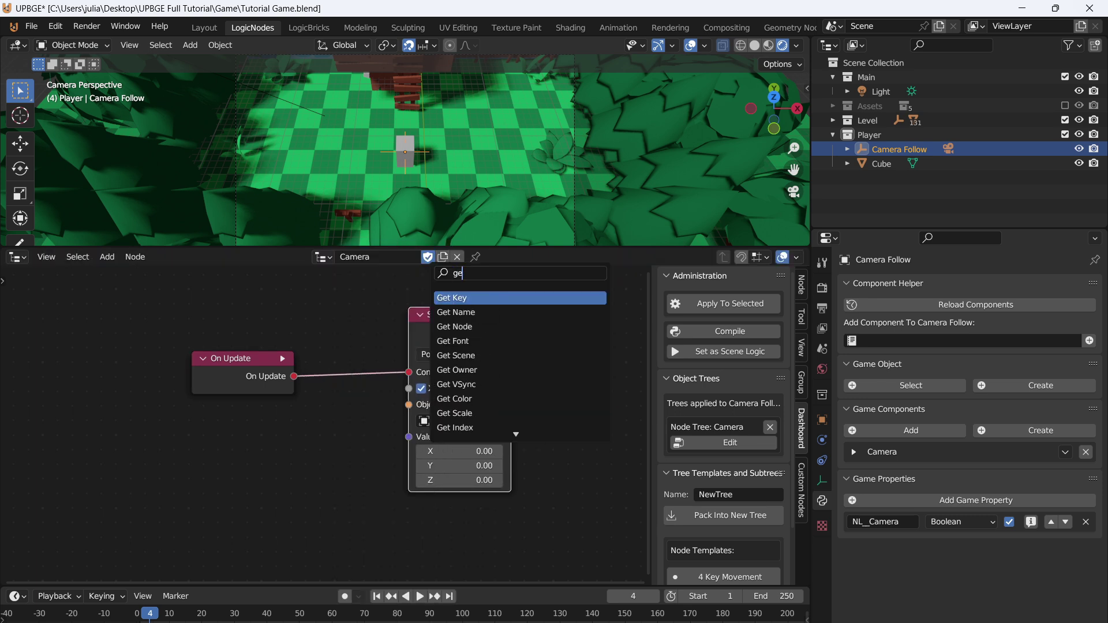
{"action": "type", "text": "t world"}
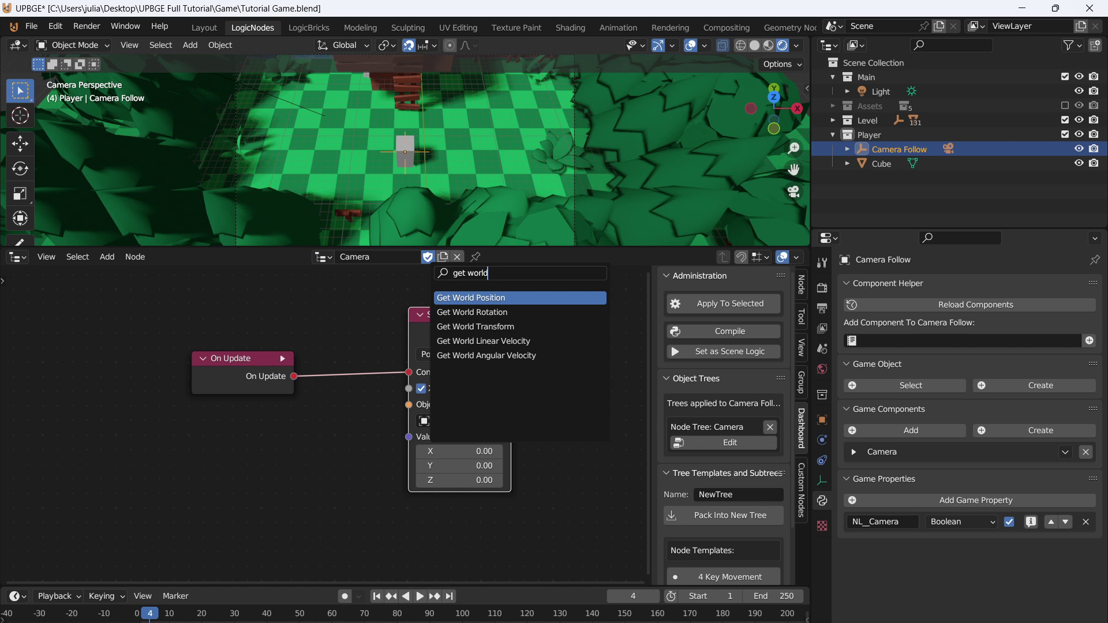
{"action": "key", "text": "Return"}
{"action": "key", "text": "Return"}
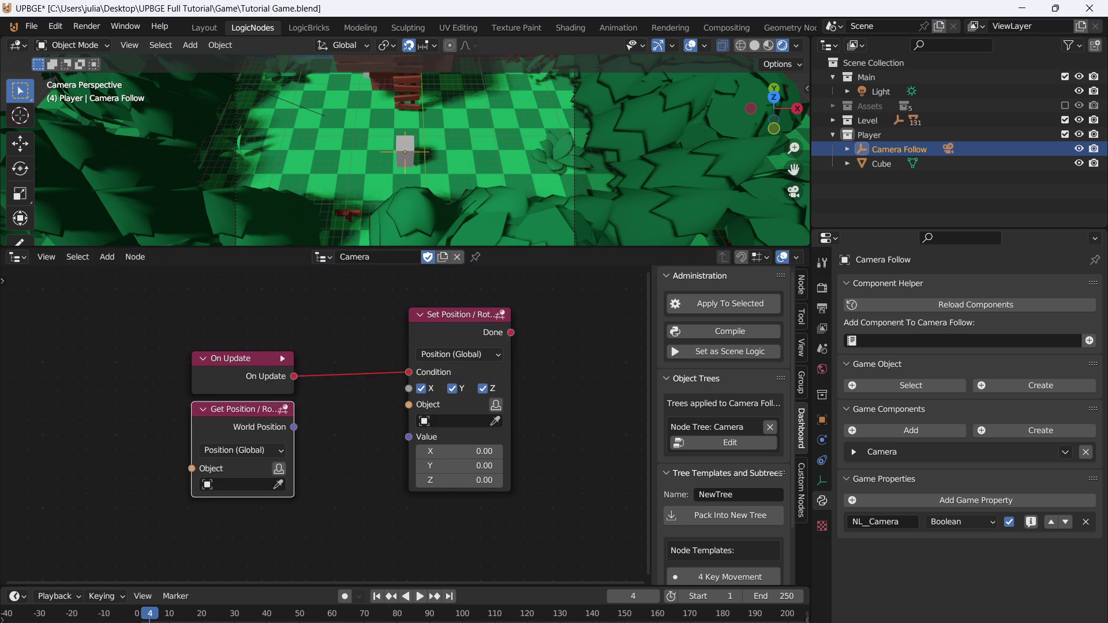
{"action": "key", "text": "alt+a"}
{"action": "left_click_drag", "start_coordinate": [294, 427], "coordinate": [409, 437]}
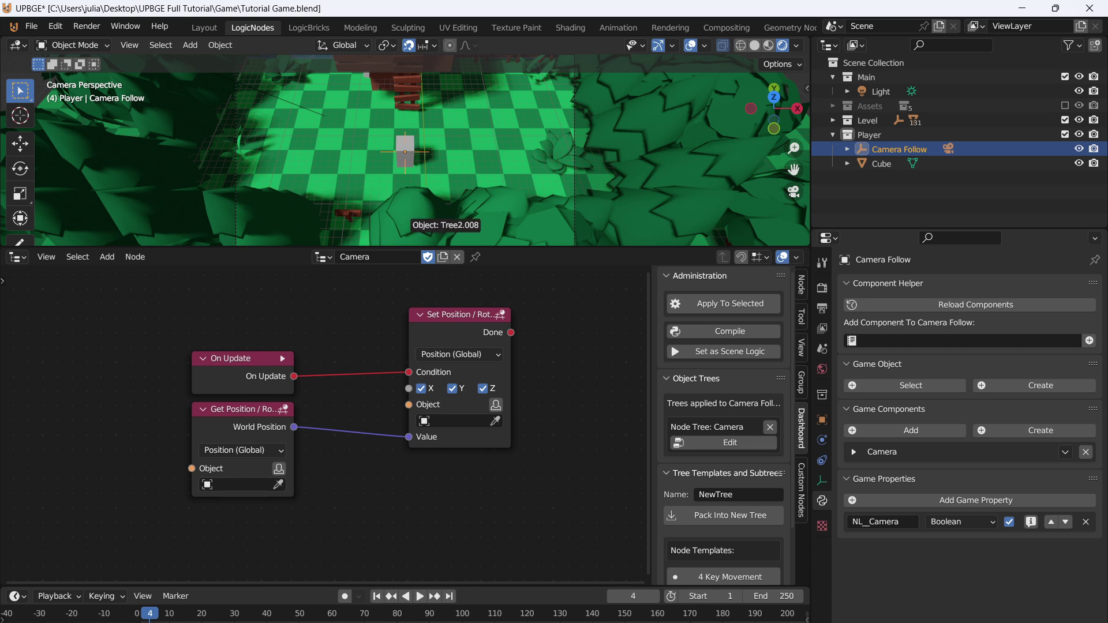
- Pick the player cube as the Get Position node's object and rename the cube to Player
{"action": "left_click", "coordinate": [278, 485]}
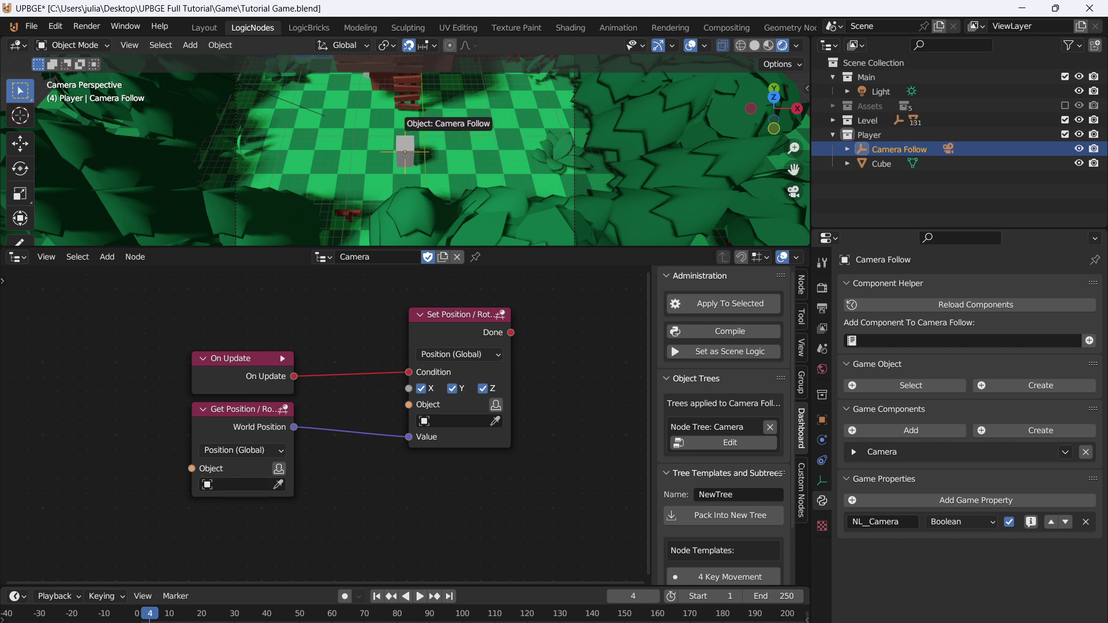
{"action": "left_click", "coordinate": [405, 149]}
{"action": "left_click", "coordinate": [405, 150]}
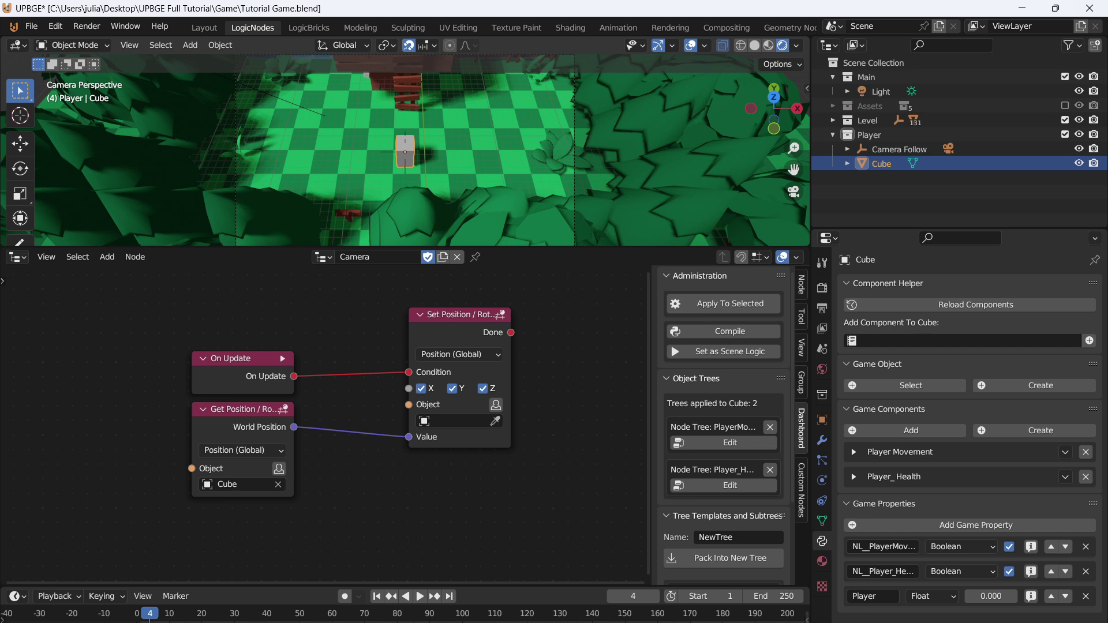
{"action": "key", "text": "F2"}
{"action": "type", "text": "Player"}
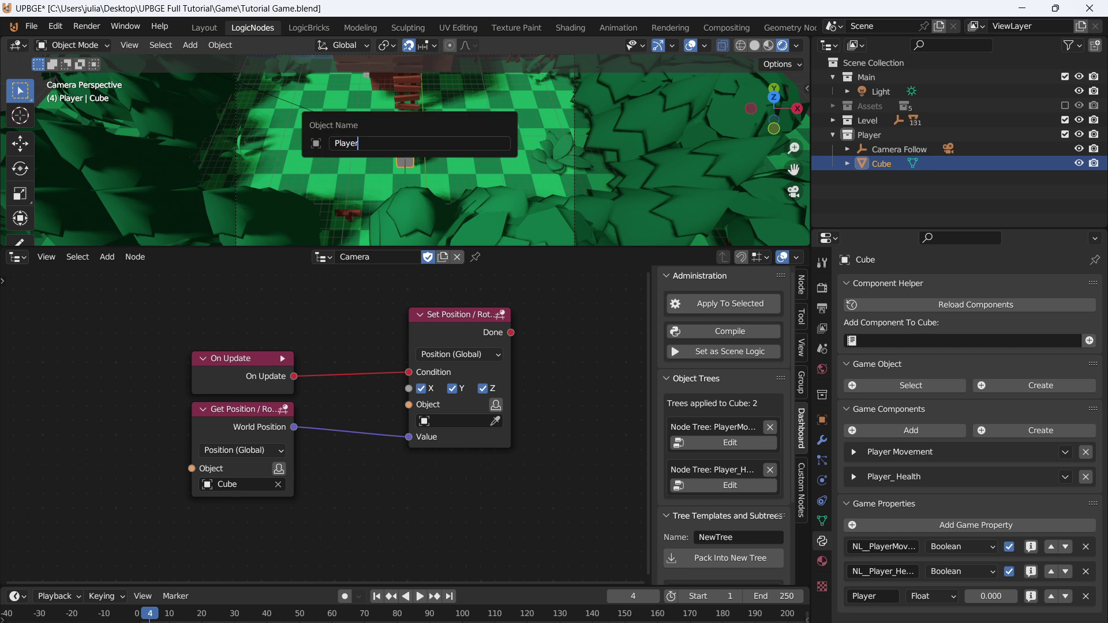
{"action": "key", "text": "Return"}
- Make the Set Position node act on its owner object and test-run the camera following the player
{"action": "left_click_drag", "start_coordinate": [238, 410], "coordinate": [240, 419]}
{"action": "left_click_drag", "start_coordinate": [240, 359], "coordinate": [246, 346]}
{"action": "left_click", "coordinate": [495, 405]}
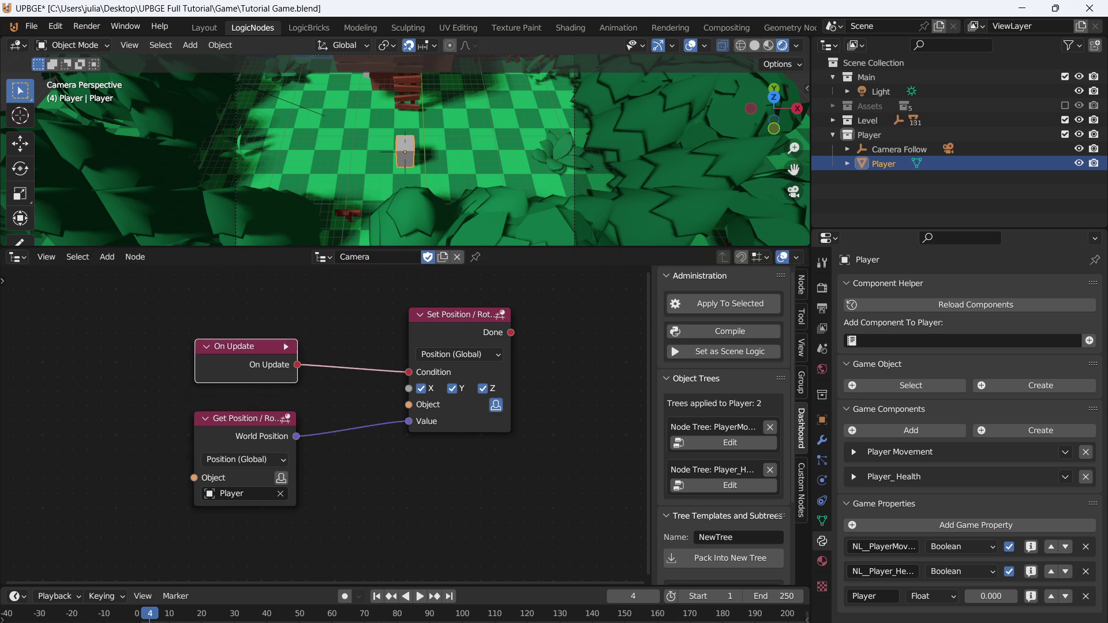
{"action": "left_click", "coordinate": [245, 419]}
{"action": "left_click_drag", "start_coordinate": [243, 418], "coordinate": [246, 403]}
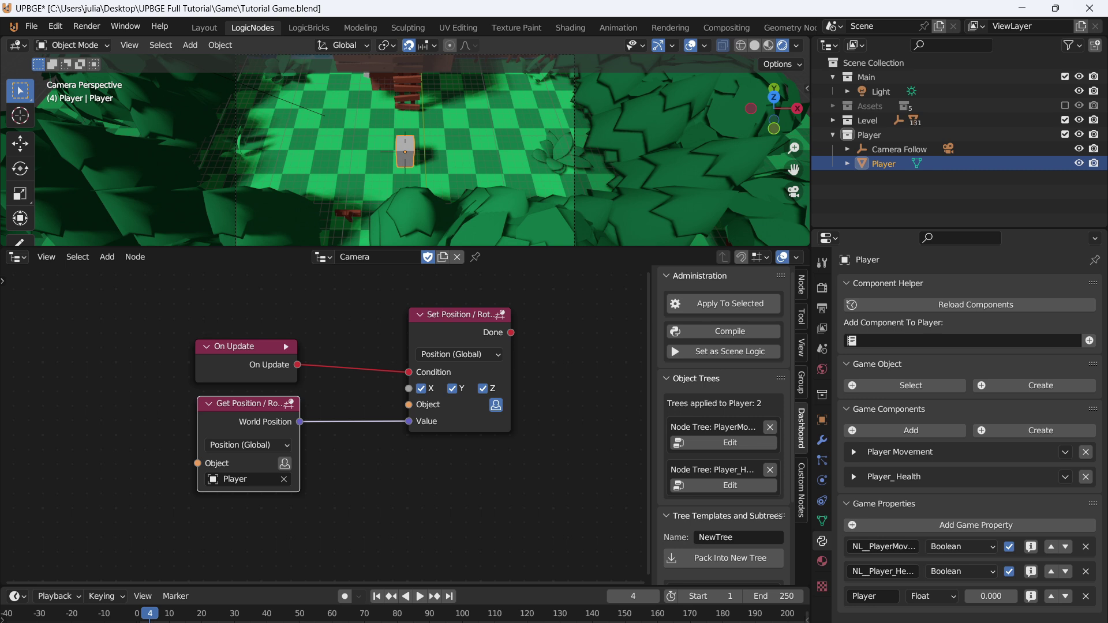
{"action": "key", "text": "p"}
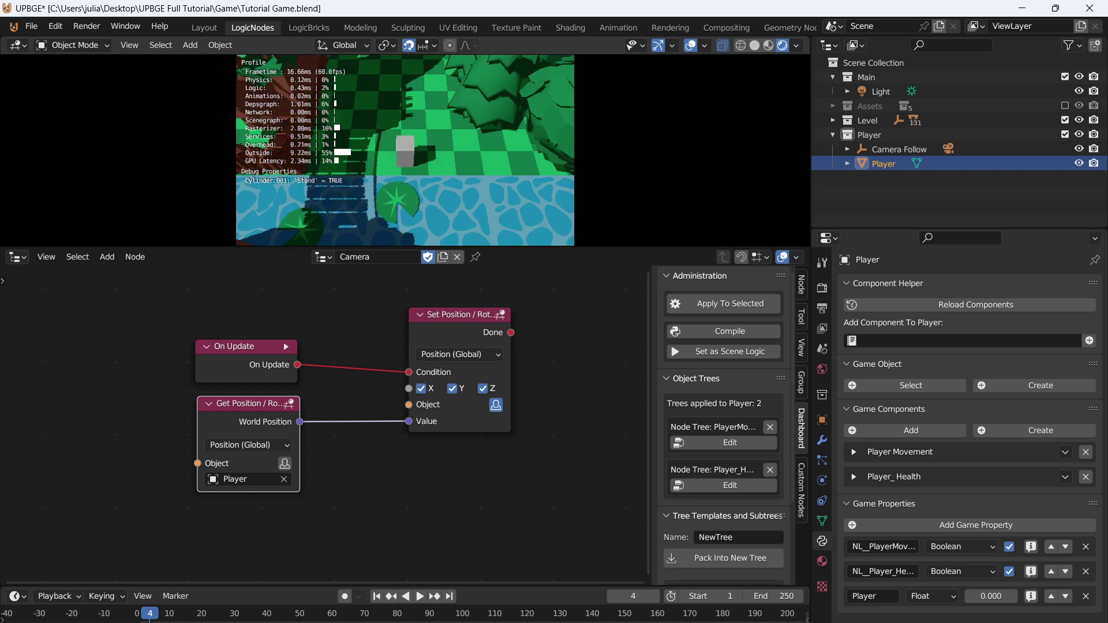
{"action": "key", "text": "Escape"}
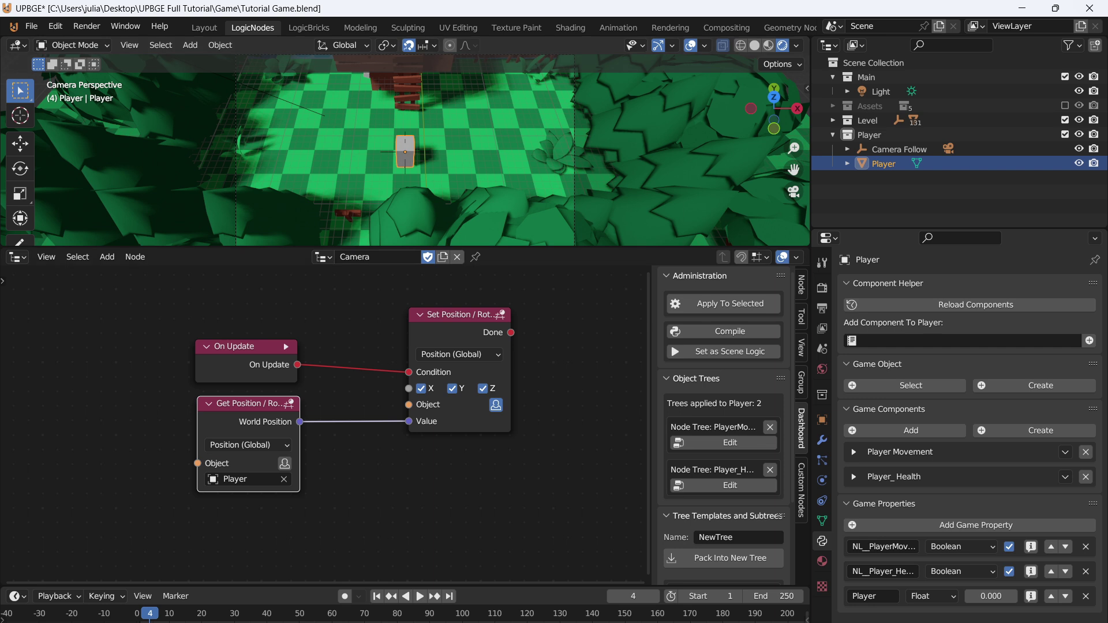
- Make room between the nodes and add a Slow Follow node to the Camera tree, with the Camera Follow empty selected
{"action": "left_click_drag", "start_coordinate": [455, 315], "coordinate": [520, 306]}
{"action": "left_click_drag", "start_coordinate": [502, 335], "coordinate": [528, 335]}
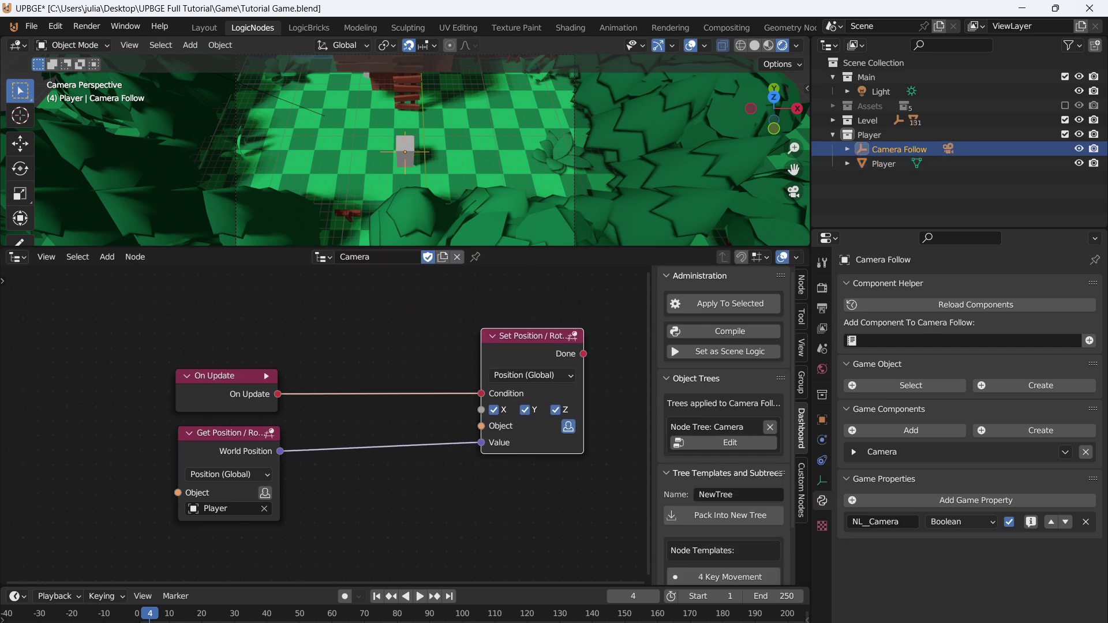
{"action": "key", "text": "shift+a"}
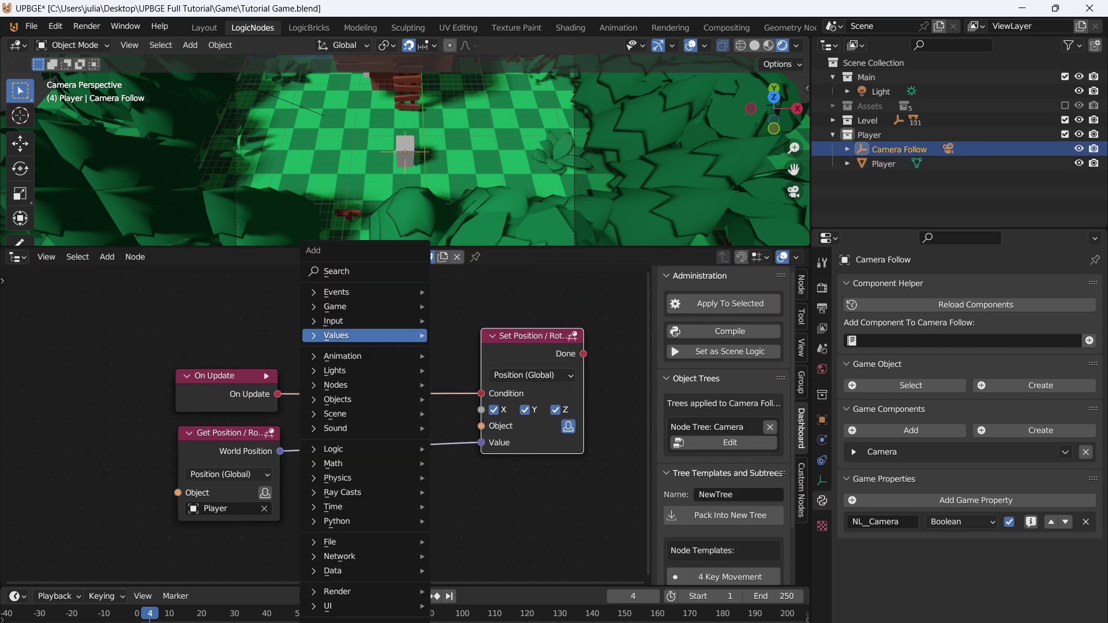
{"action": "left_click", "coordinate": [364, 271]}
{"action": "type", "text": "slow"}
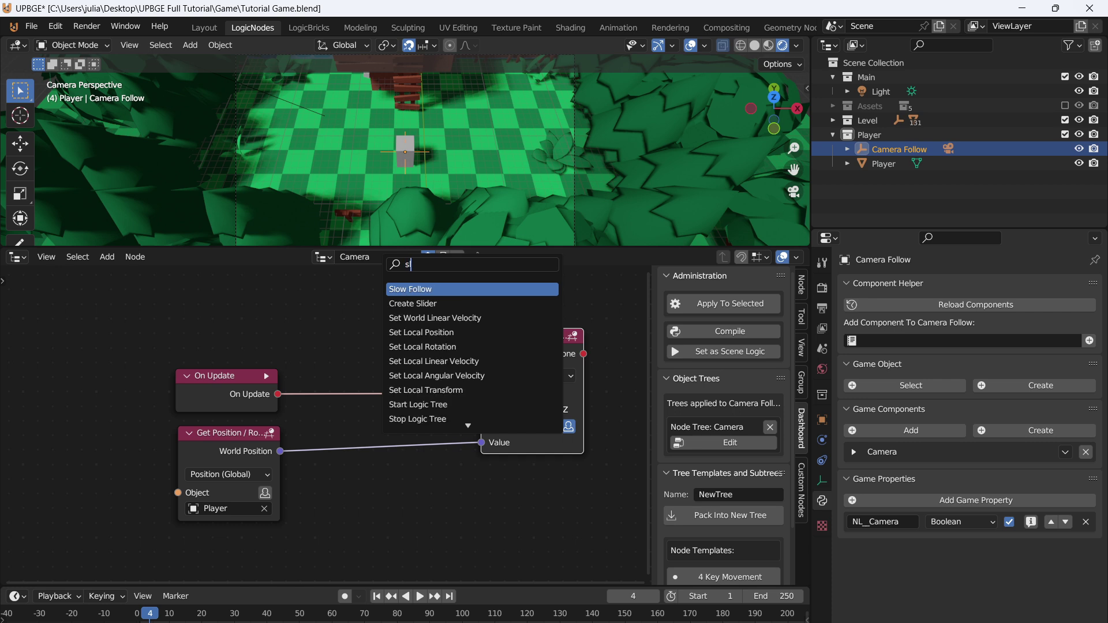
{"action": "key", "text": "Return"}
- Detach the Set Position node and move it above On Update, and link On Update to the Slow Follow condition
{"action": "left_click_drag", "start_coordinate": [313, 443], "coordinate": [282, 436]}
{"action": "left_click_drag", "start_coordinate": [360, 339], "coordinate": [132, 274]}
{"action": "left_click_drag", "start_coordinate": [502, 484], "coordinate": [376, 418]}
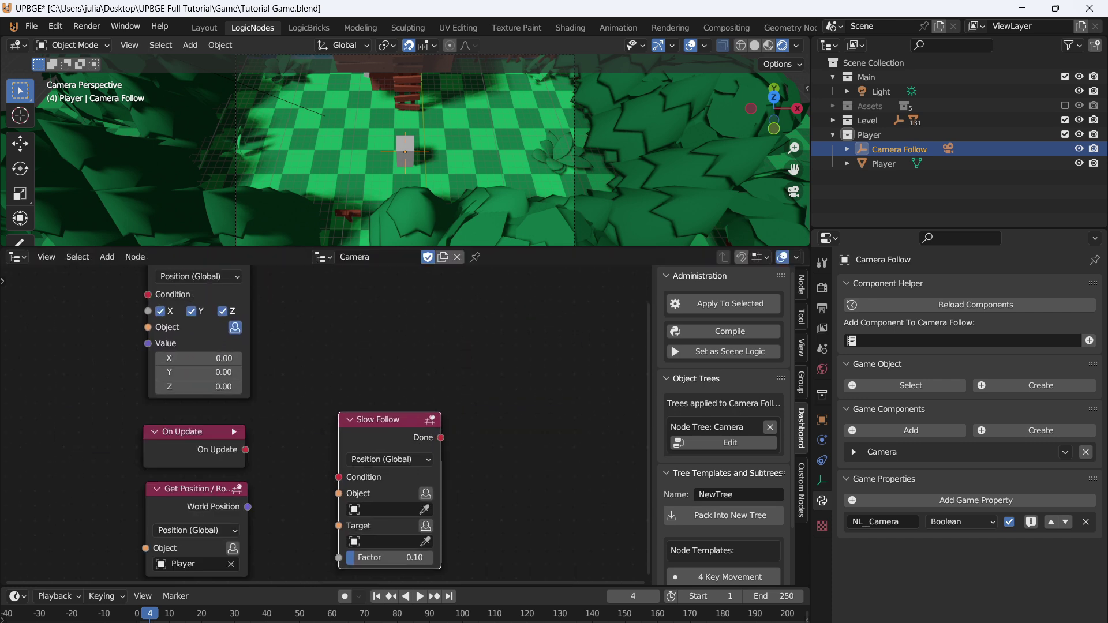
{"action": "middle_click_drag", "start_coordinate": [369, 433], "coordinate": [425, 374]}
{"action": "left_click_drag", "start_coordinate": [299, 392], "coordinate": [391, 420]}
{"action": "left_click", "coordinate": [254, 438]}
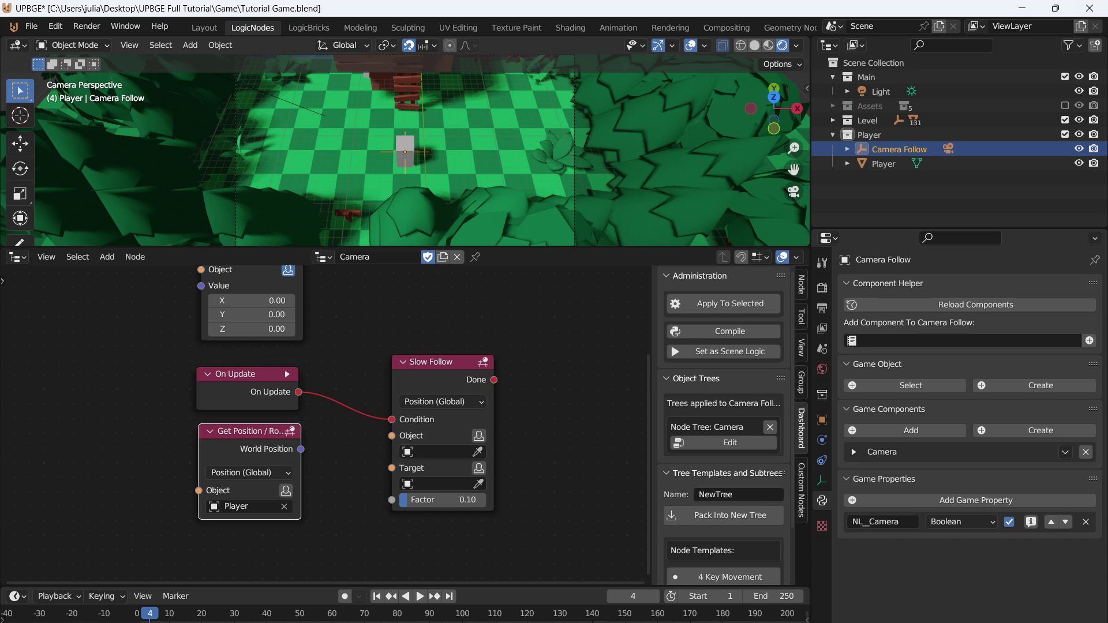
- Set the Slow Follow node's object to its owner and its target to Player, and test-run the game
{"action": "left_click", "coordinate": [479, 436]}
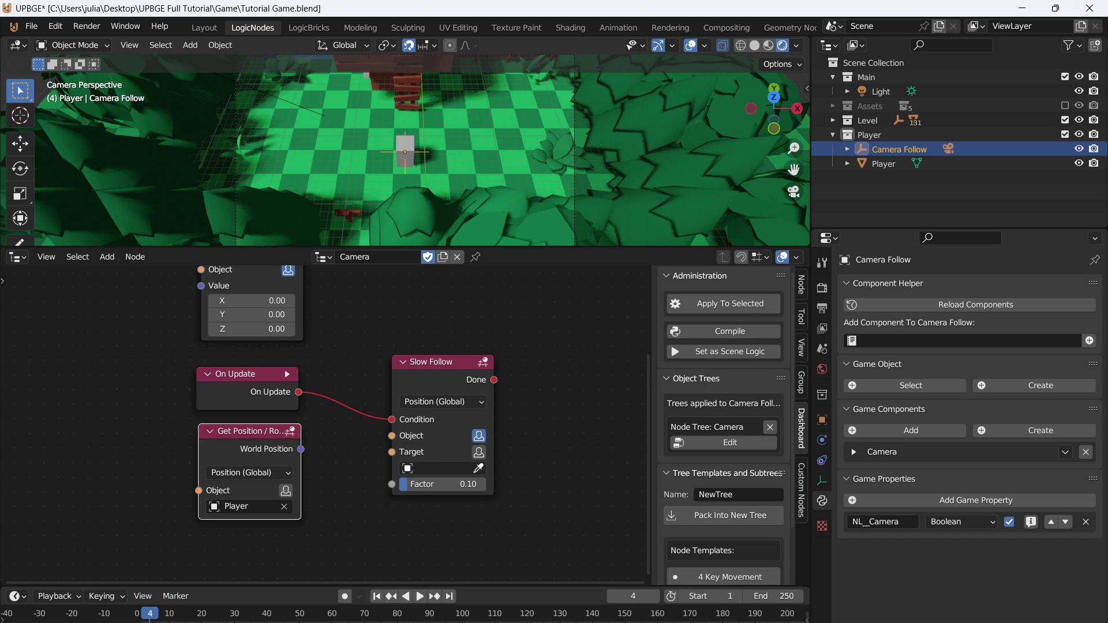
{"action": "left_click", "coordinate": [405, 144]}
{"action": "key", "text": "p"}
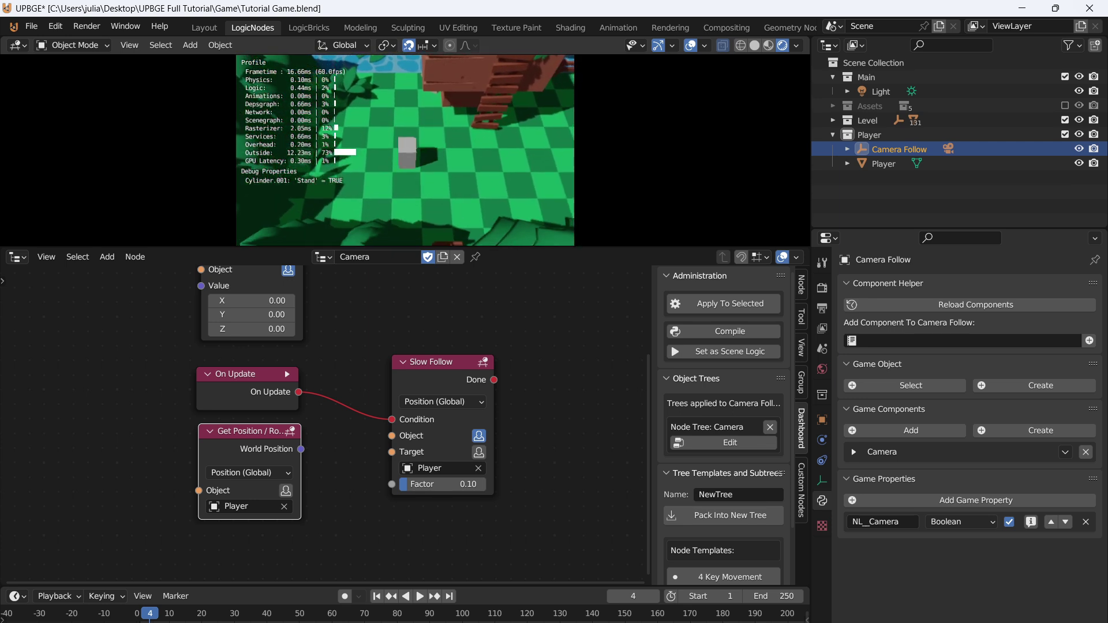
{"action": "key", "text": "Escape"}
- Set the Slow Follow factor to 0.49 and test-run the game
{"action": "left_click_drag", "start_coordinate": [429, 485], "coordinate": [463, 484]}
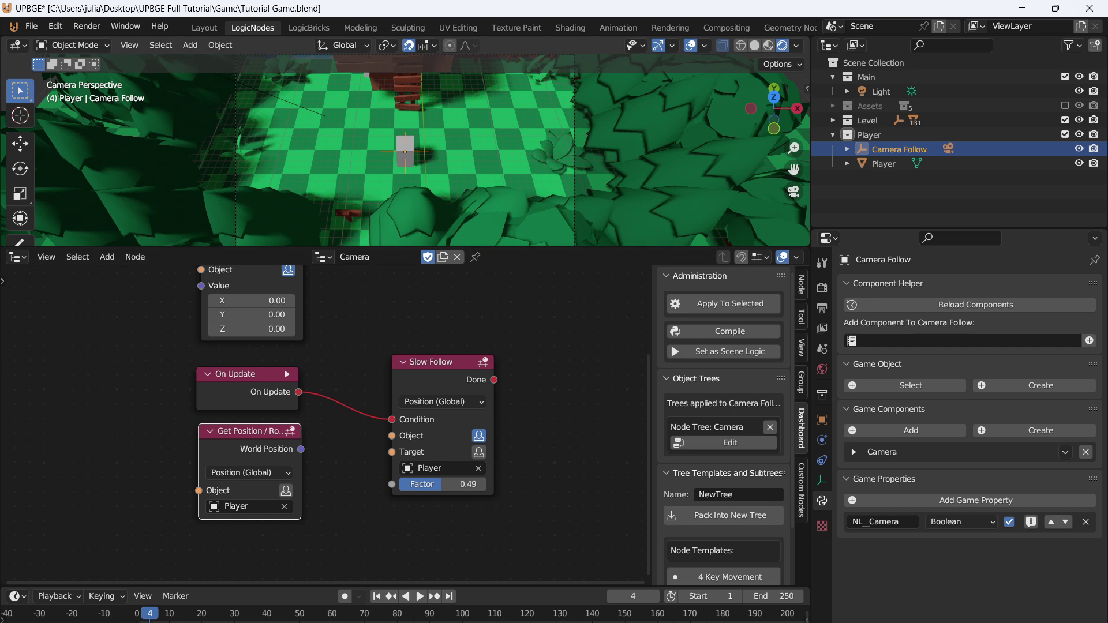
{"action": "key", "text": "p"}
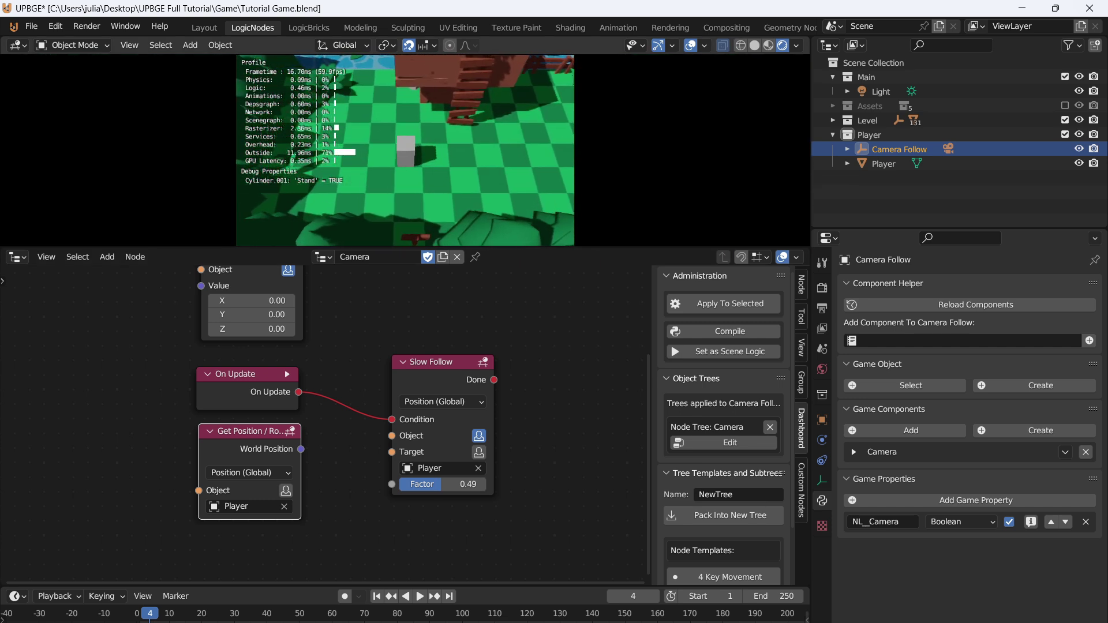
{"action": "key", "text": "Escape"}
- Set the Slow Follow factor to 0.02 and test-run the game
{"action": "left_click", "coordinate": [444, 484]}
{"action": "key", "text": "BackSpace"}
{"action": "type", "text": ".02"}
{"action": "key", "text": "Return"}
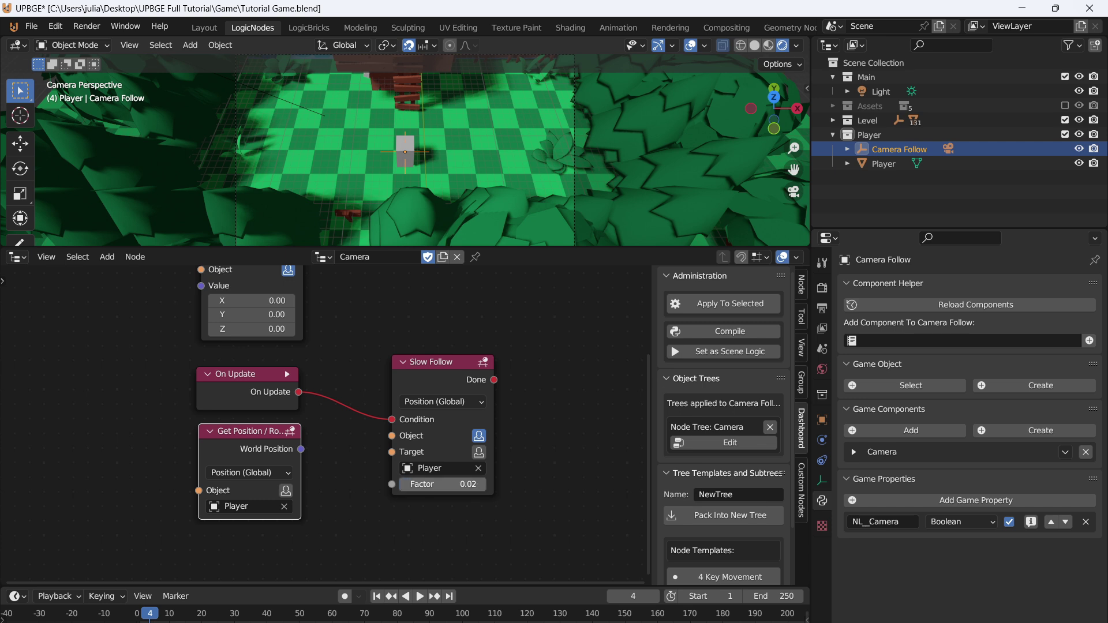
{"action": "key", "text": "p"}
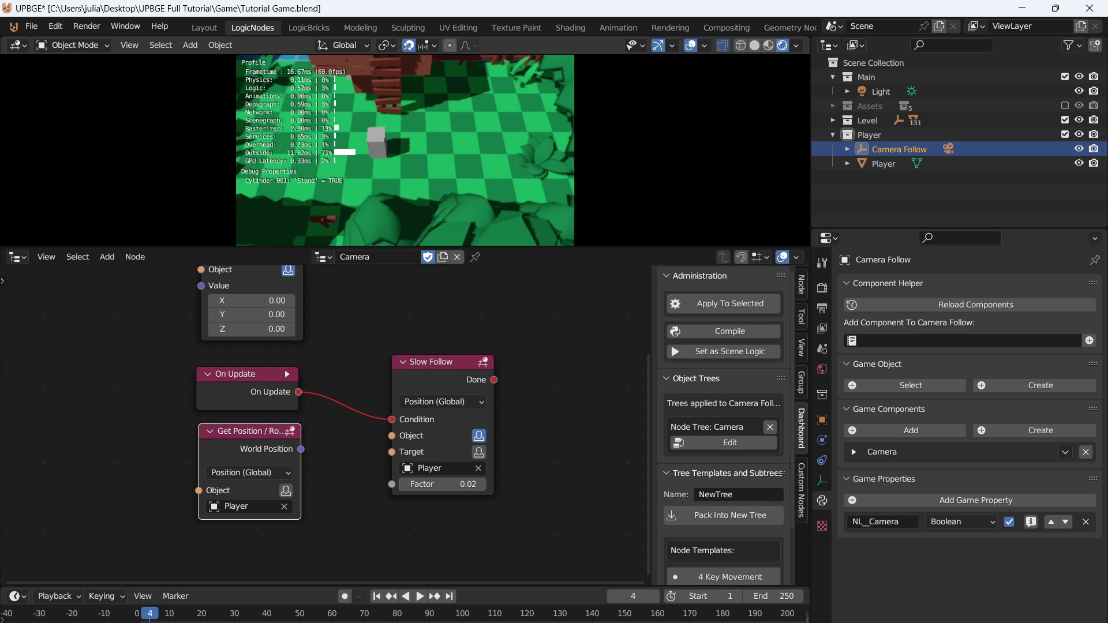
{"action": "key", "text": "Escape"}
- Set the Slow Follow factor to 0.1
{"action": "left_click", "coordinate": [442, 484]}
{"action": "type", "text": "."}
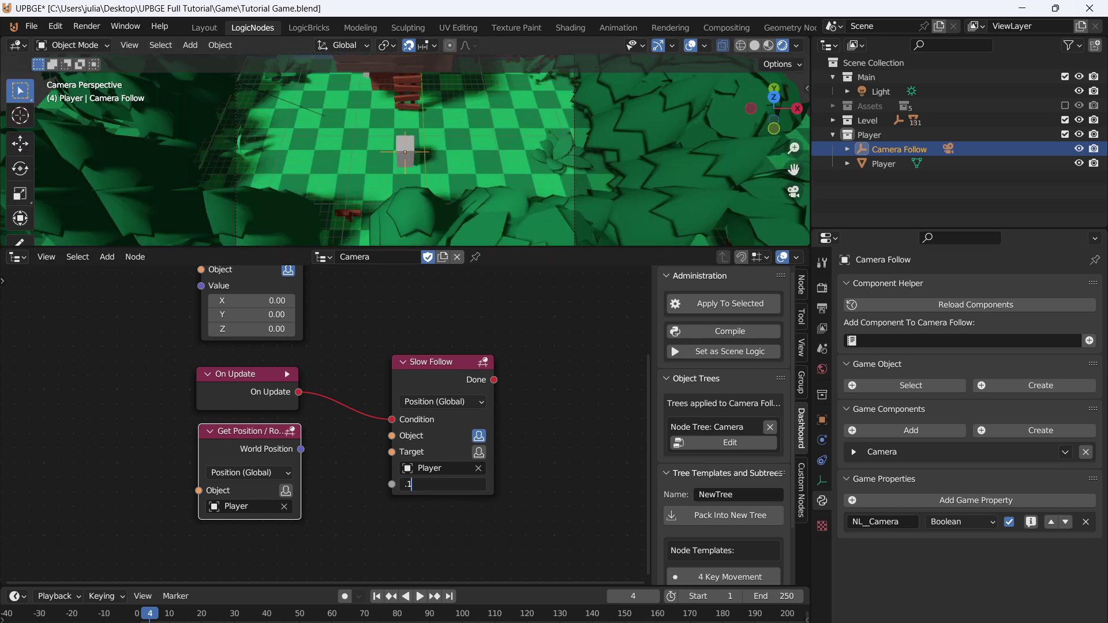
{"action": "type", "text": ".1"}
{"action": "key", "text": "Return"}
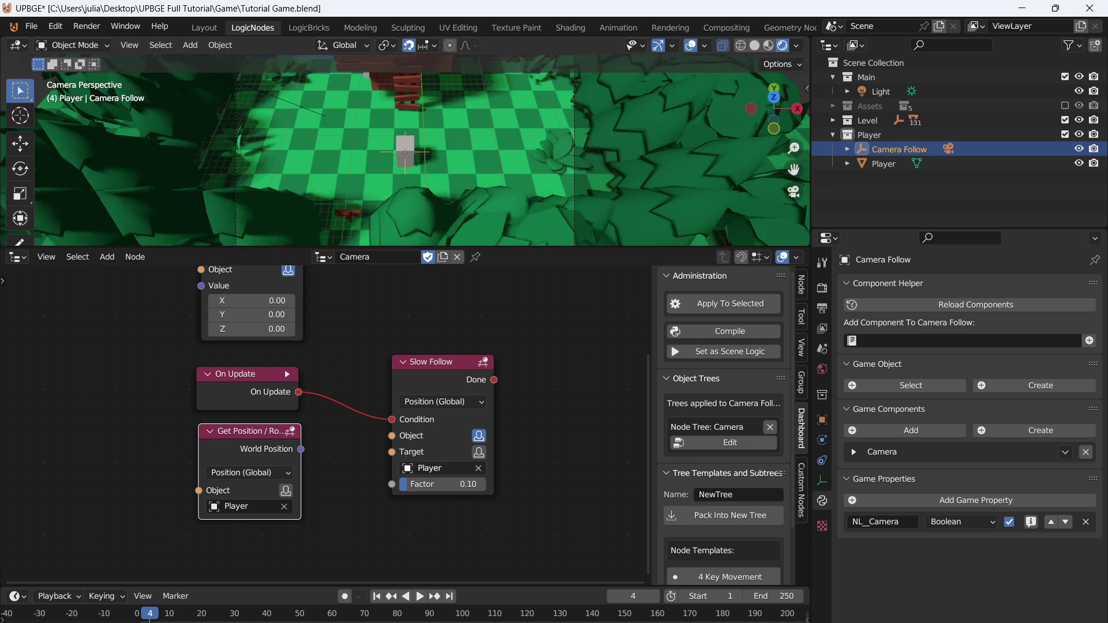
- Test-run the game with the current Slow Follow factor
{"action": "key", "text": "p"}
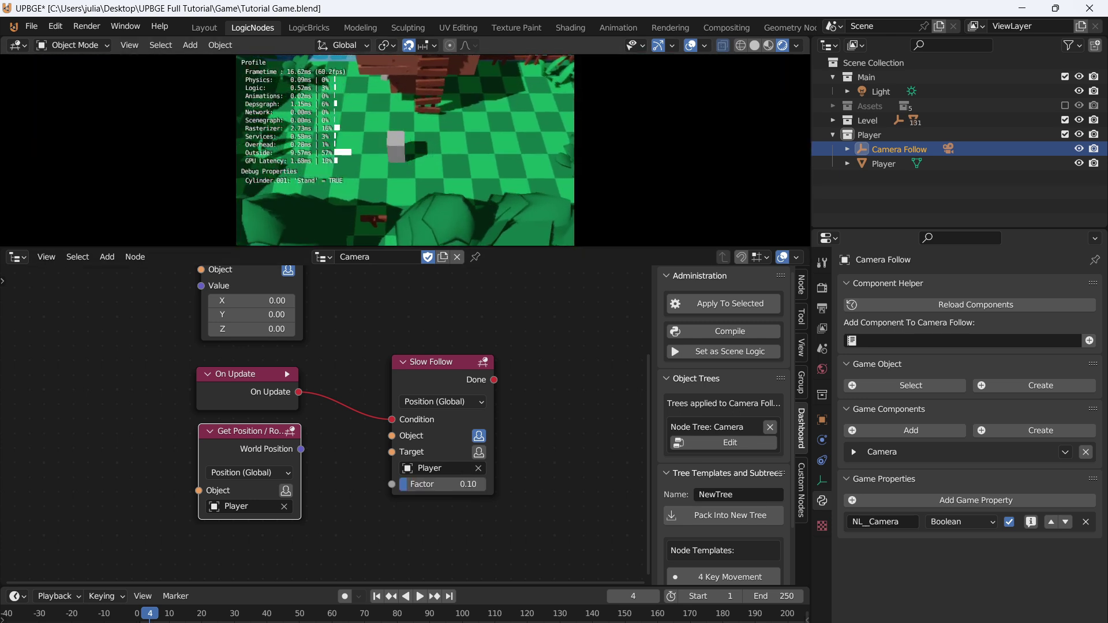
{"action": "key", "text": "Escape"}
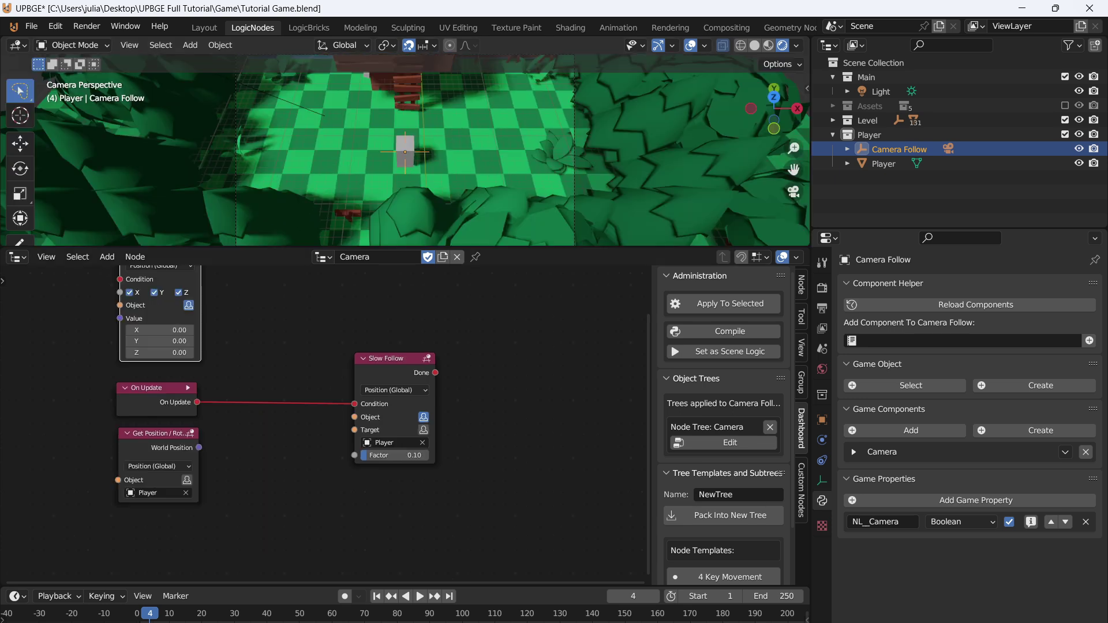
- Delete the unused Set Position and Get Position nodes and move the Slow Follow node closer to On Update
{"action": "scroll", "coordinate": [300, 416], "scroll_direction": "down", "scroll_amount": 2}
{"action": "left_click", "coordinate": [206, 454]}
{"action": "left_click", "coordinate": [208, 422]}
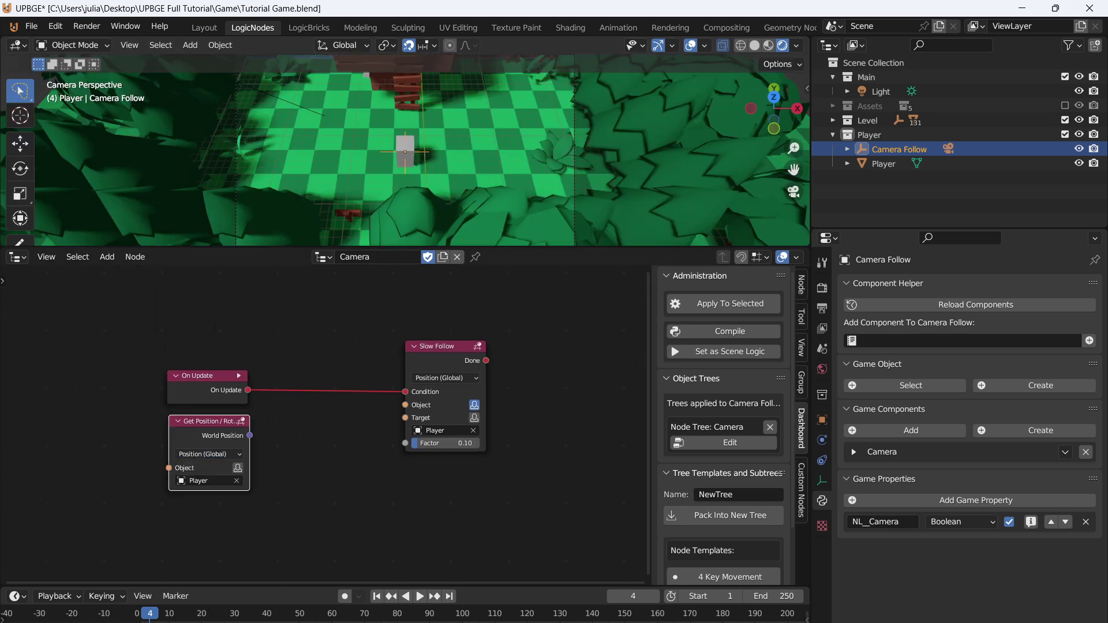
{"action": "key", "text": "x"}
{"action": "left_click_drag", "start_coordinate": [436, 346], "coordinate": [370, 344]}
{"action": "middle_click_drag", "start_coordinate": [371, 344], "coordinate": [450, 310]}
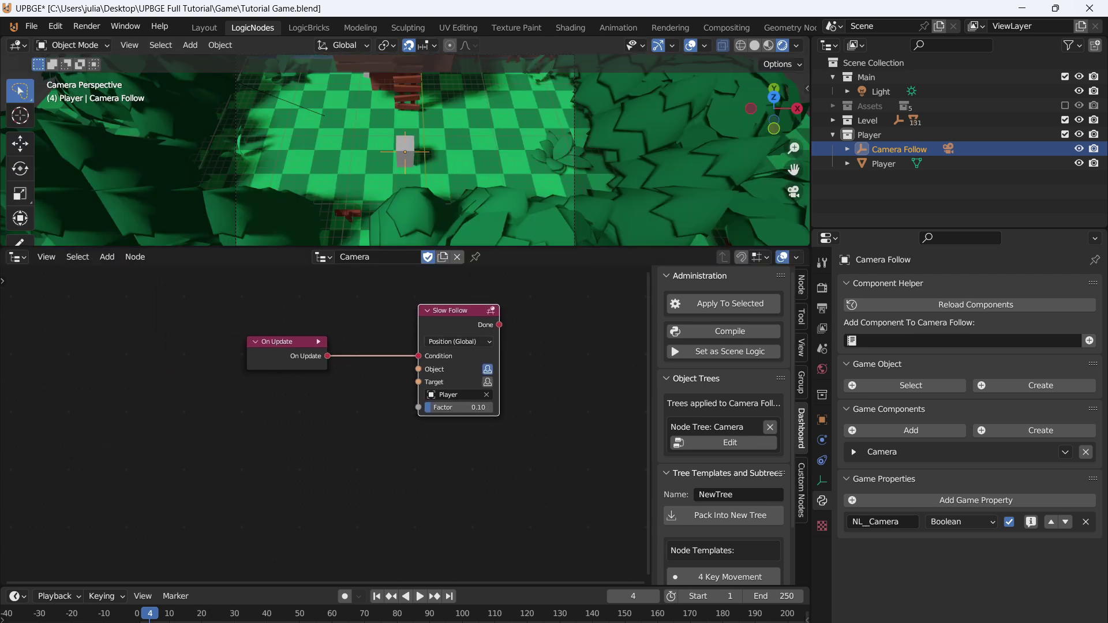
- Add a Raycast node below Slow Follow and connect the On Update output to its Condition
{"action": "scroll", "coordinate": [450, 309], "scroll_direction": "up", "scroll_amount": 1}
{"action": "key", "text": "shift+a"}
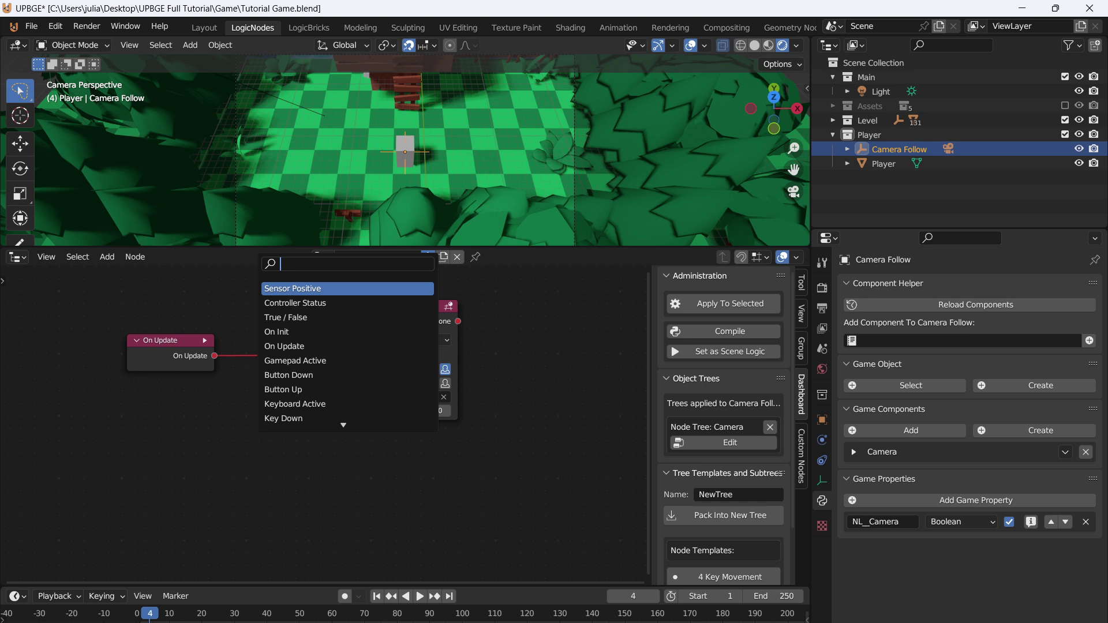
{"action": "type", "text": "ray"}
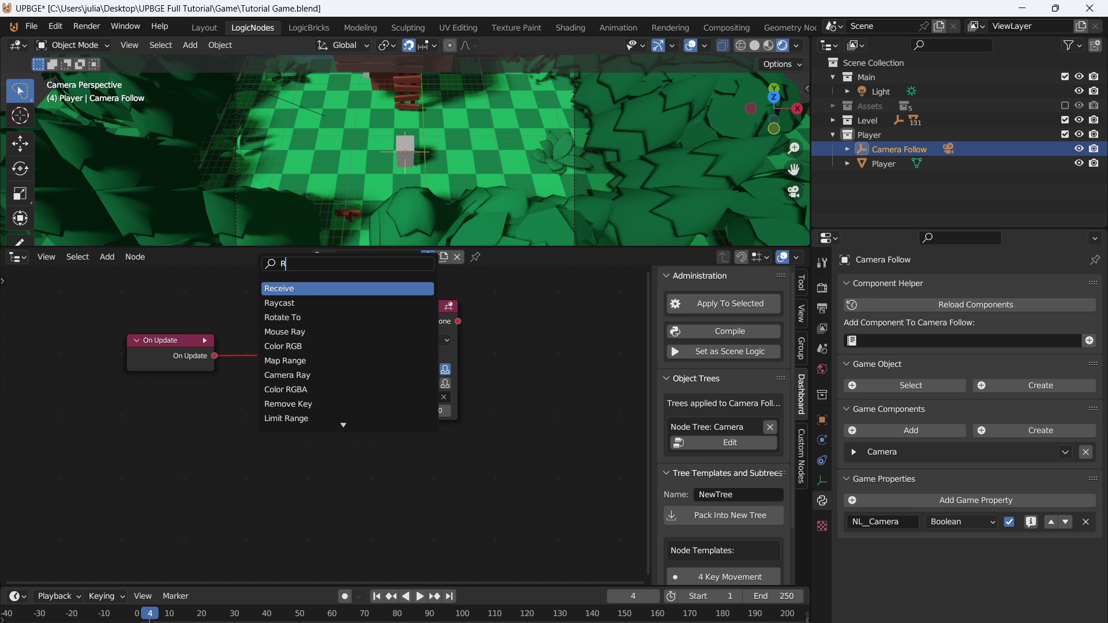
{"action": "key", "text": "Return"}
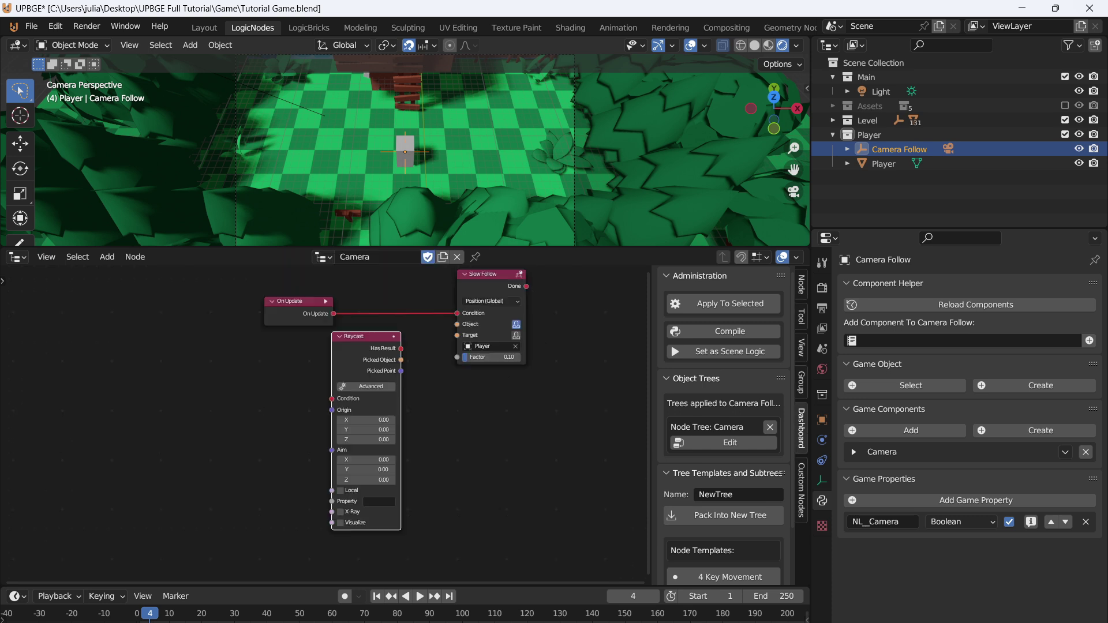
{"action": "left_click_drag", "start_coordinate": [365, 336], "coordinate": [304, 348]}
{"action": "scroll", "coordinate": [325, 424], "scroll_direction": "up", "scroll_amount": 1}
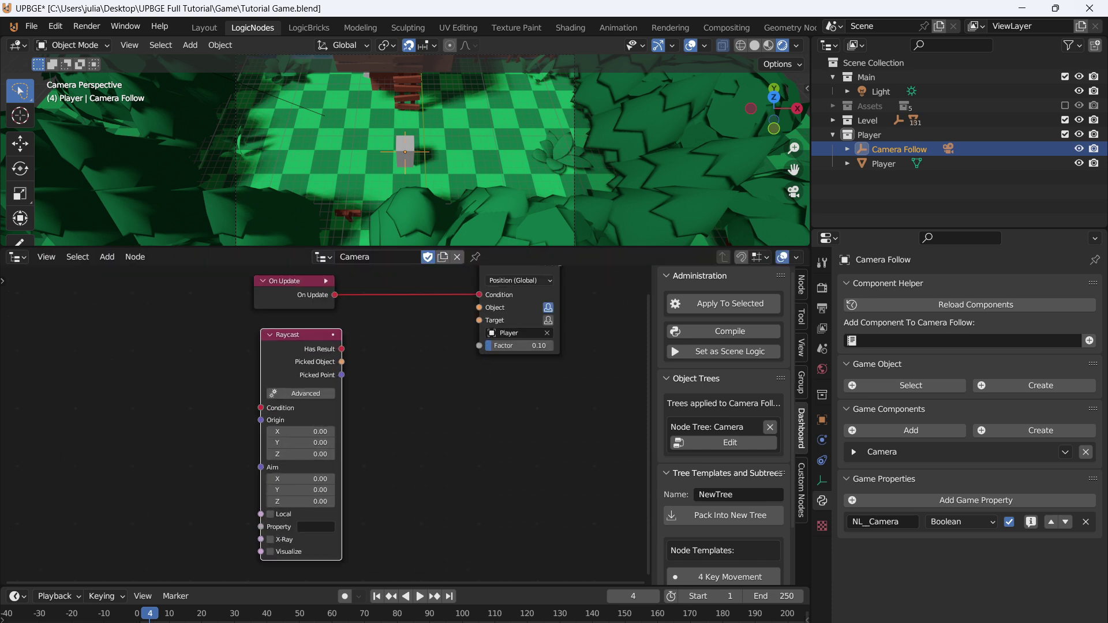
{"action": "left_click_drag", "start_coordinate": [334, 295], "coordinate": [261, 408]}
{"action": "left_click_drag", "start_coordinate": [290, 346], "coordinate": [508, 382]}
- Feed the Raycast's Origin from a new global Get Position node, and its Aim from a duplicate of that node
{"action": "key", "text": "shift+a"}
{"action": "left_click", "coordinate": [425, 270]}
{"action": "type", "text": "get wor"}
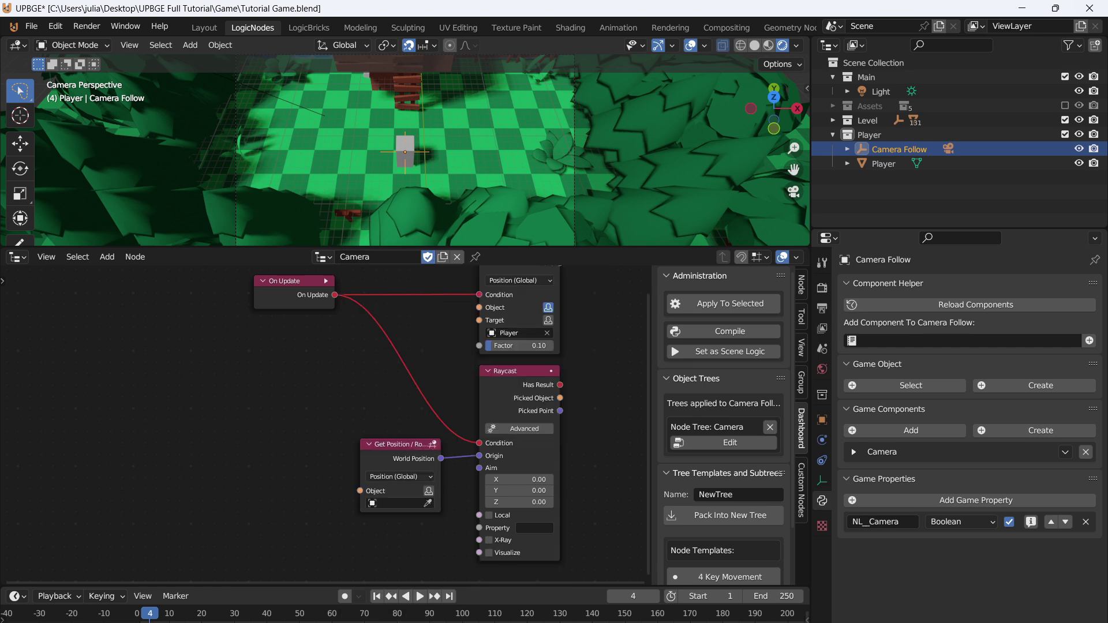
{"action": "left_click", "coordinate": [396, 463]}
{"action": "key", "text": "shift+d"}
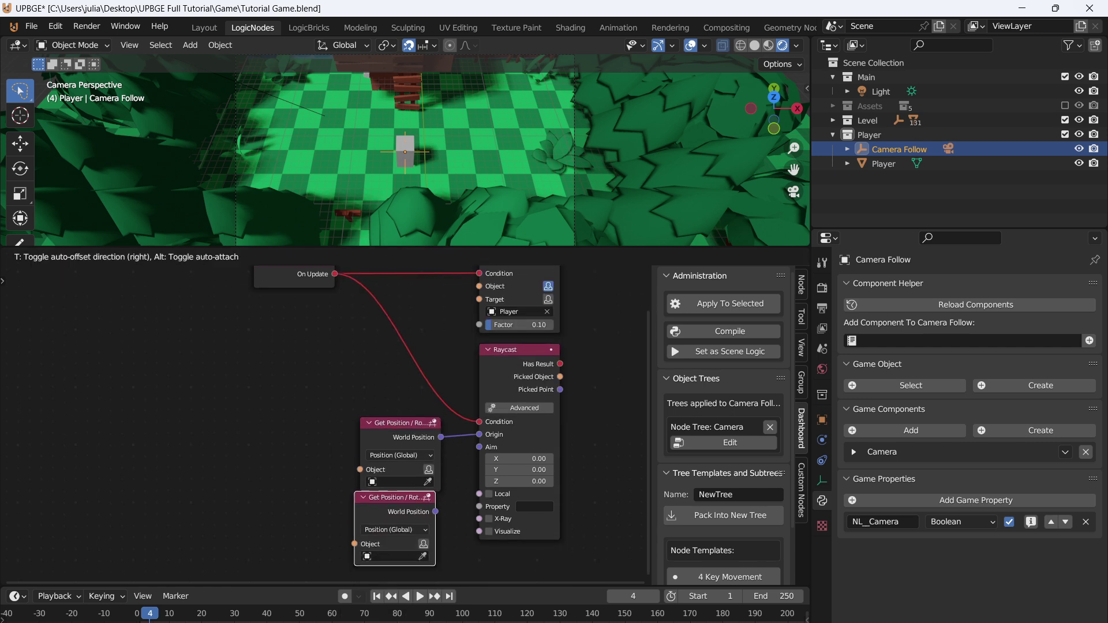
{"action": "left_click", "coordinate": [394, 539]}
{"action": "left_click_drag", "start_coordinate": [445, 505], "coordinate": [479, 447]}
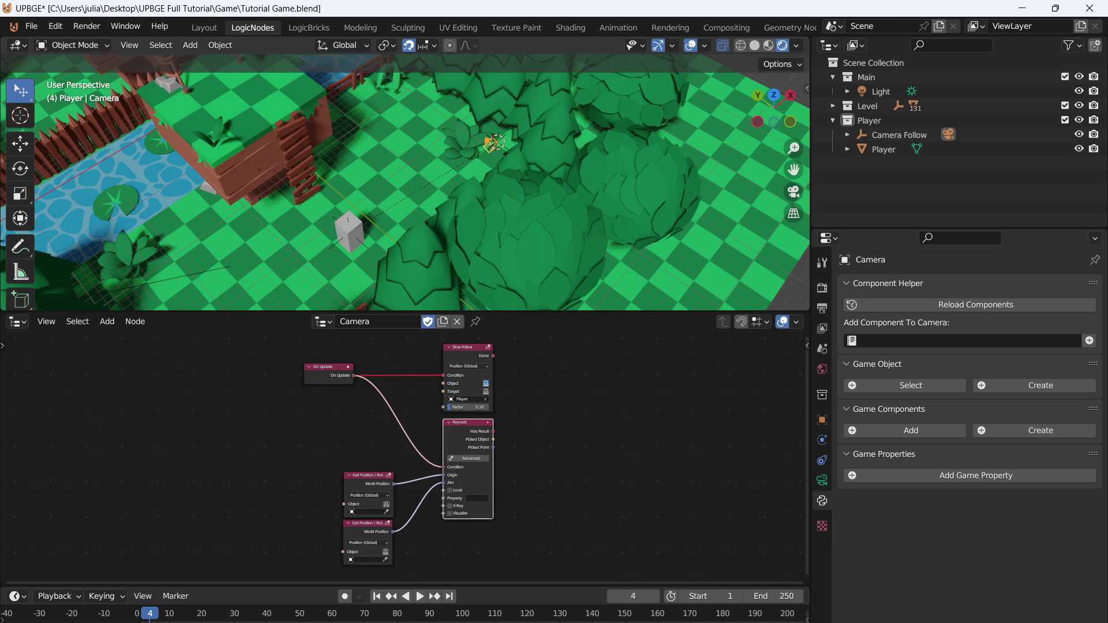
- Add a plain axes empty at the camera's location and name it Camera Top
{"action": "key", "text": "shift+a"}
{"action": "mouse_move", "coordinate": [444, 304]}
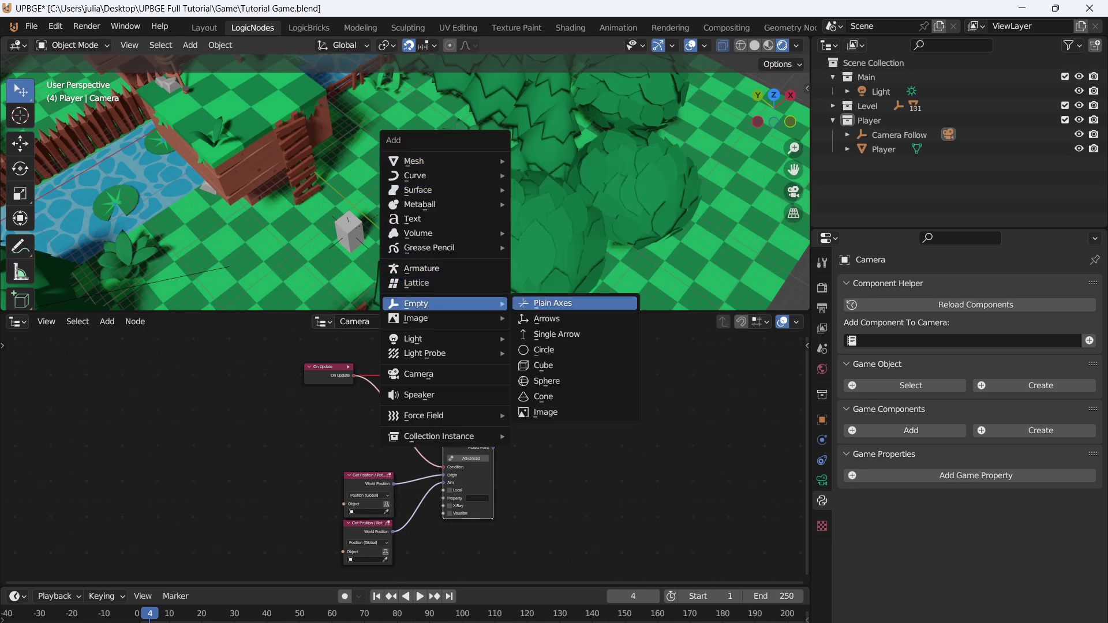
{"action": "left_click", "coordinate": [553, 303]}
{"action": "middle_click_drag", "start_coordinate": [545, 180], "coordinate": [577, 181]}
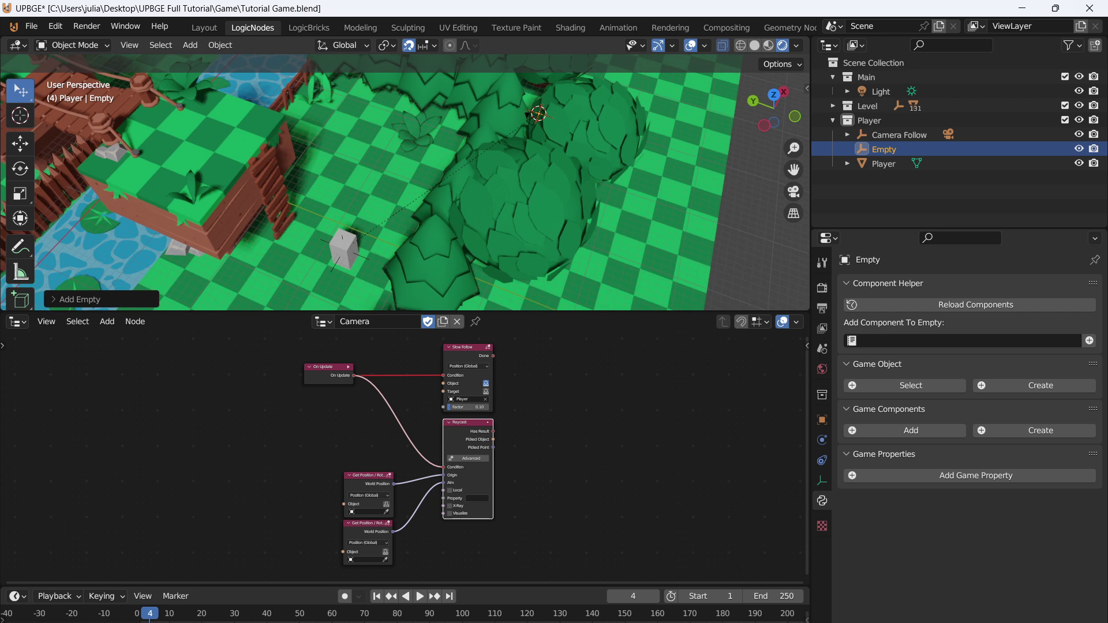
{"action": "key", "text": "F2"}
{"action": "type", "text": "C"}
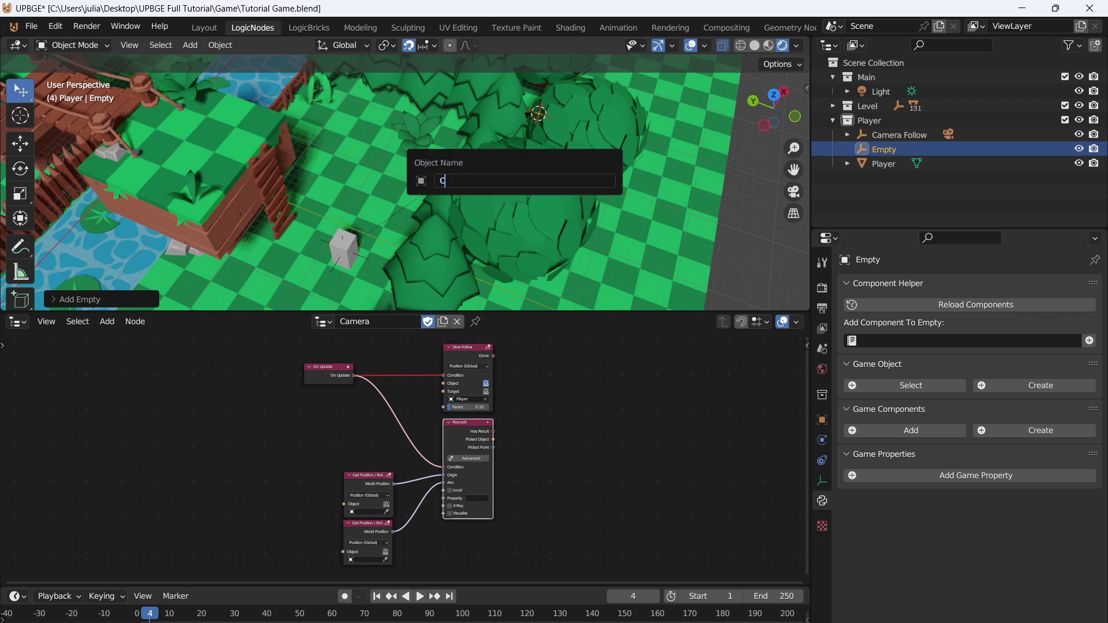
{"action": "type", "text": "amera Top"}
{"action": "key", "text": "Return"}
- Set the Origin's Get Position object to Camera Follow and the Aim's Get Position object to Camera Top
{"action": "scroll", "coordinate": [425, 447], "scroll_direction": "up", "scroll_amount": 1}
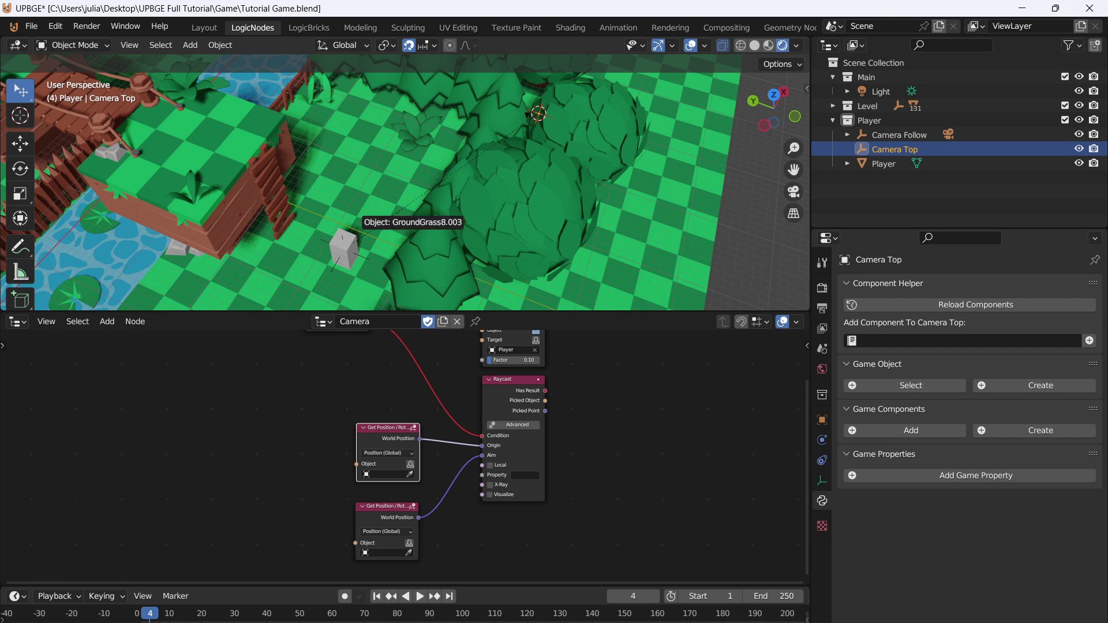
{"action": "left_click", "coordinate": [345, 245]}
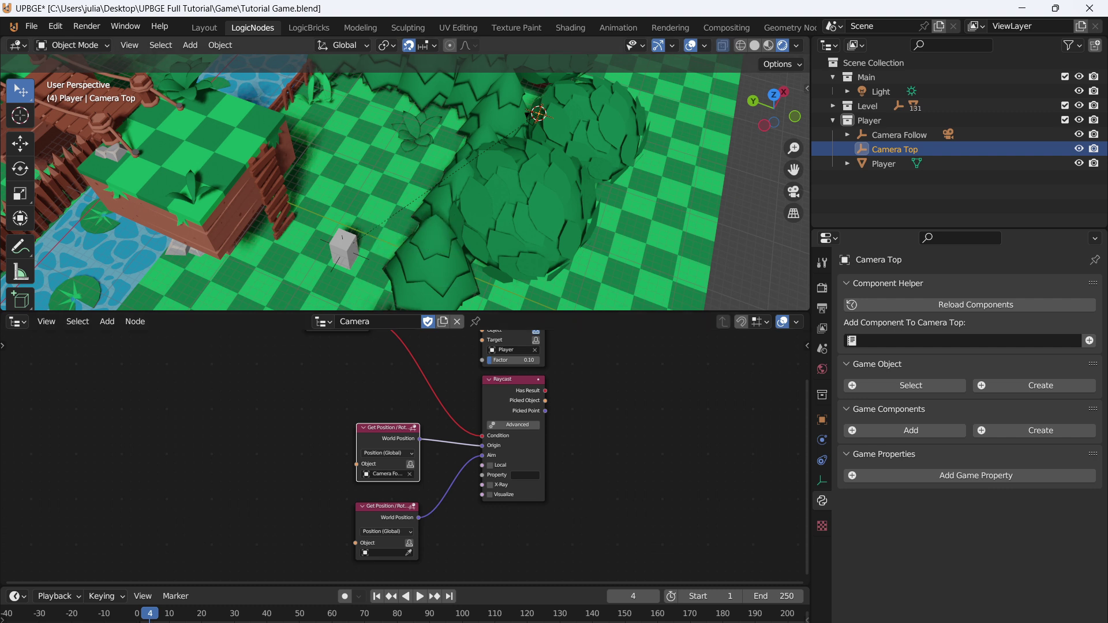
{"action": "middle_click_drag", "start_coordinate": [345, 245], "coordinate": [507, 149]}
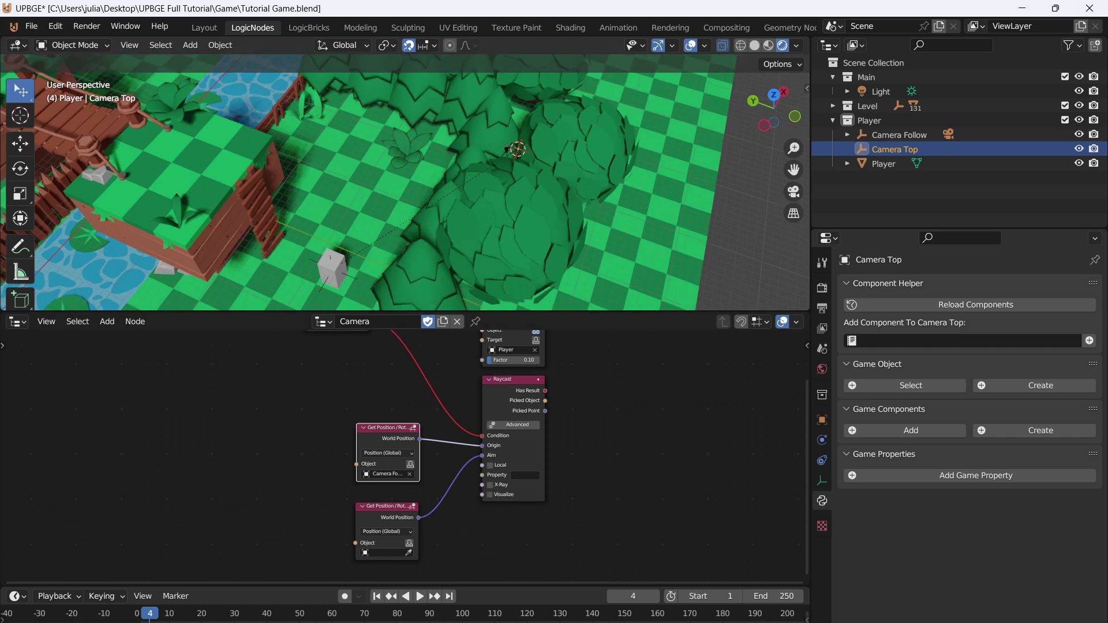
{"action": "left_click", "coordinate": [517, 148]}
{"action": "middle_click_drag", "start_coordinate": [517, 148], "coordinate": [488, 154]}
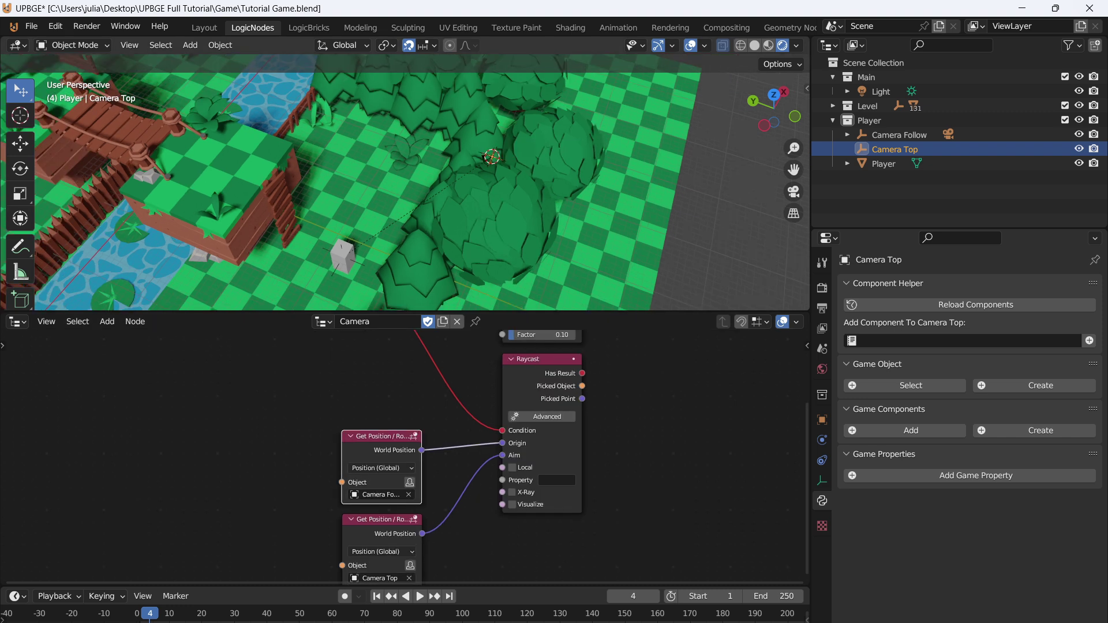
- Parent the Camera Top empty to the Camera Follow empty and try moving the parent
{"action": "left_click", "coordinate": [343, 255], "text": "shift"}
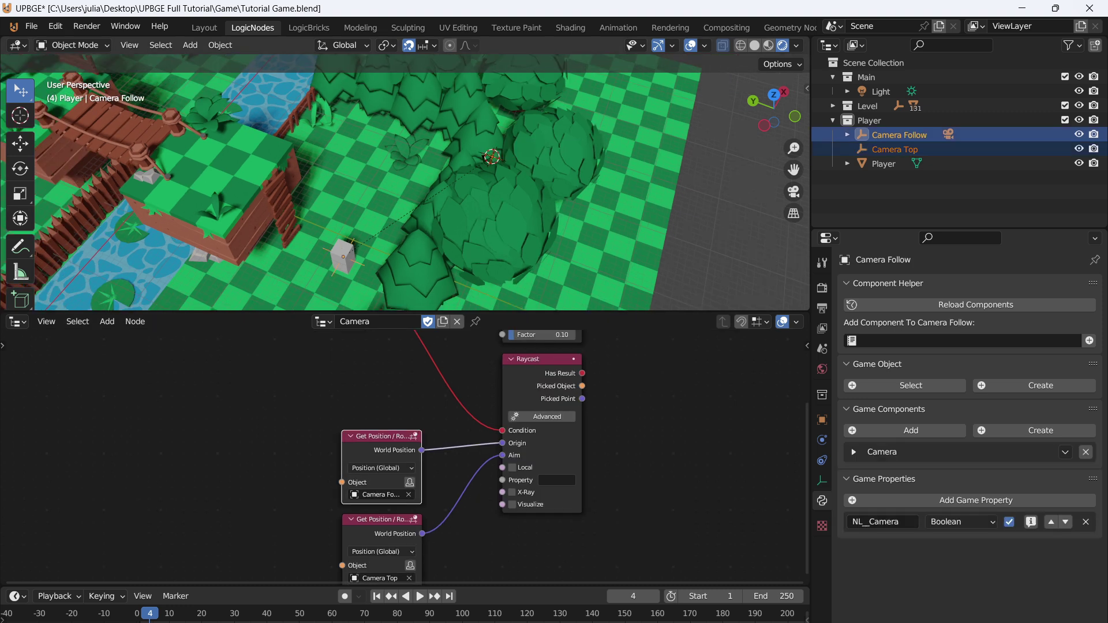
{"action": "key", "text": "ctrl+p"}
{"action": "left_click", "coordinate": [486, 157]}
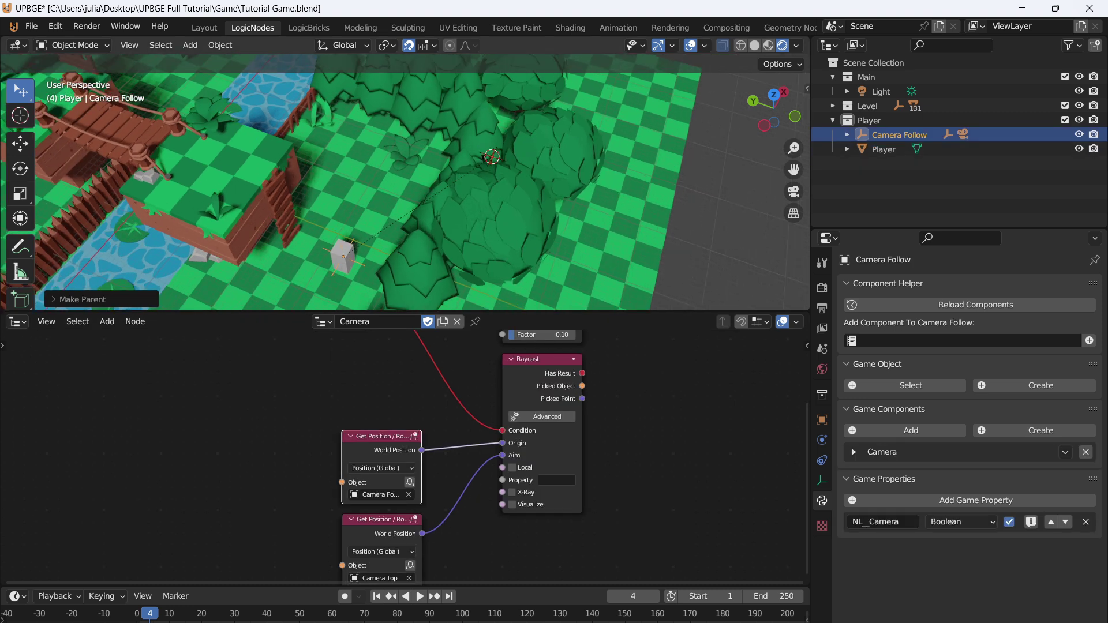
{"action": "left_click", "coordinate": [343, 255]}
{"action": "key", "text": "g"}
{"action": "key", "text": "Escape"}
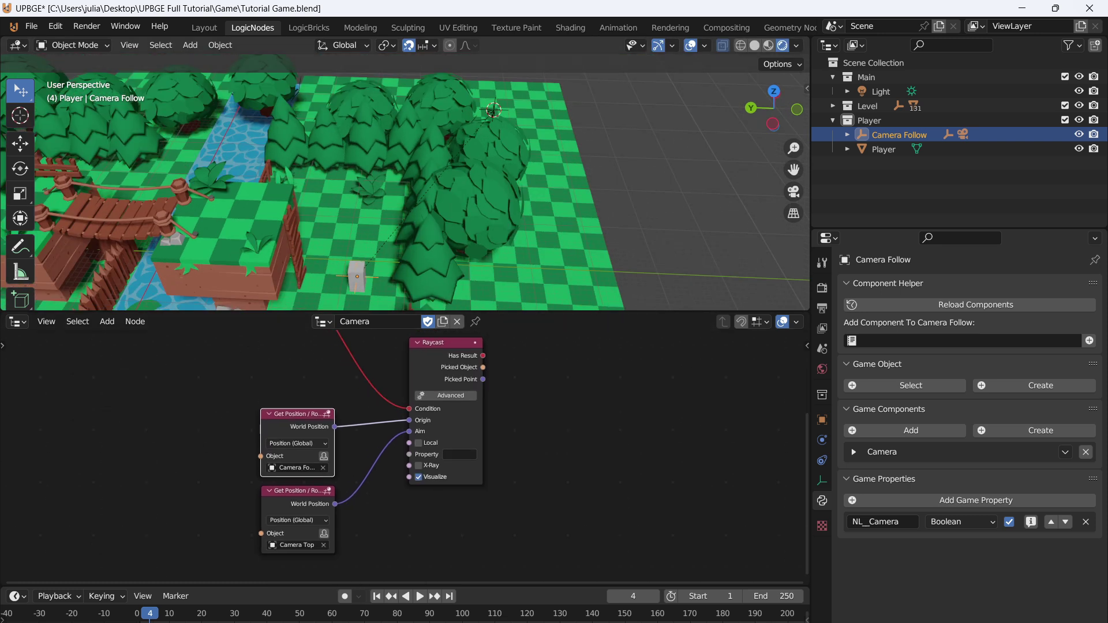
- Test-run the game with the Raycast visualized, moving the player to examine how the ray follows
{"action": "key", "text": "p"}
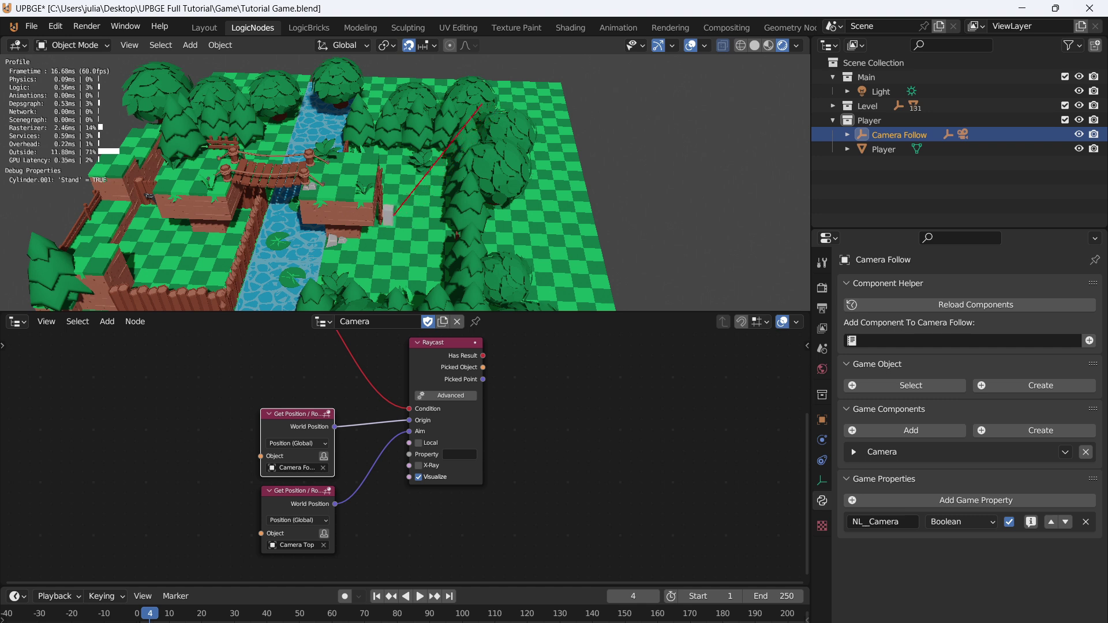
{"action": "key", "text": "a"}
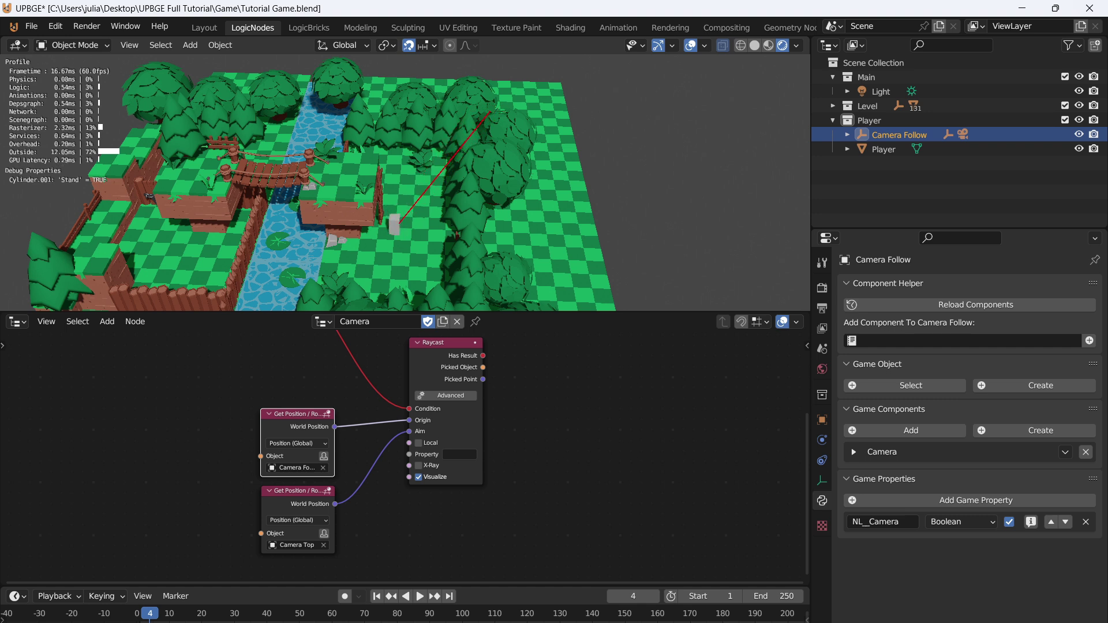
{"action": "key", "text": "w"}
- Add a Set Position node beside the Raycast and connect Has Result to its Condition
{"action": "key", "text": "shift+a"}
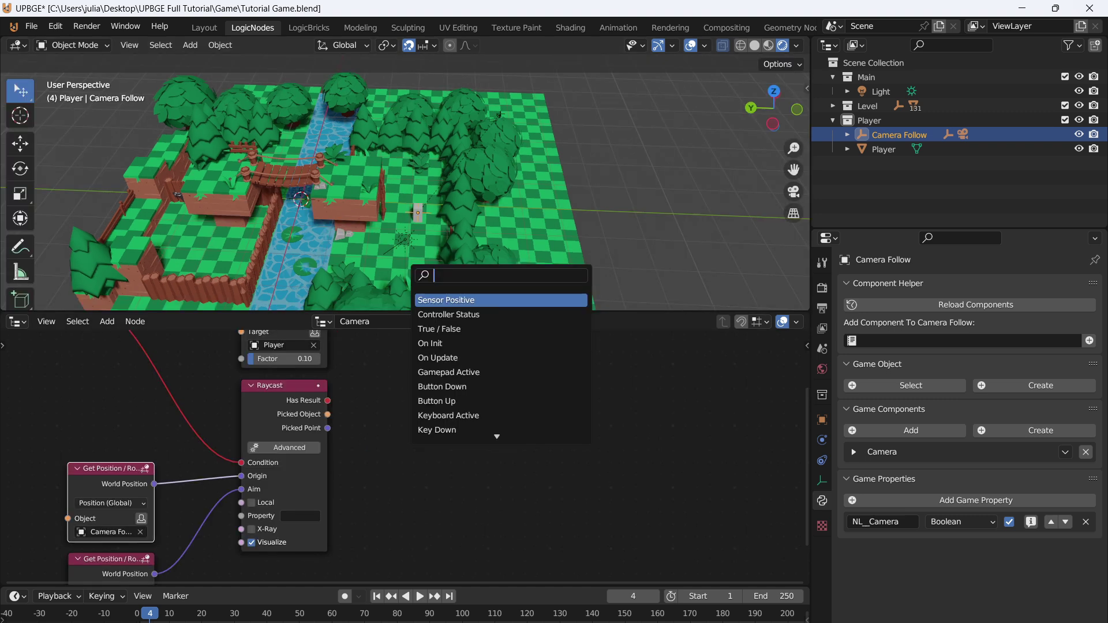
{"action": "type", "text": "set pos"}
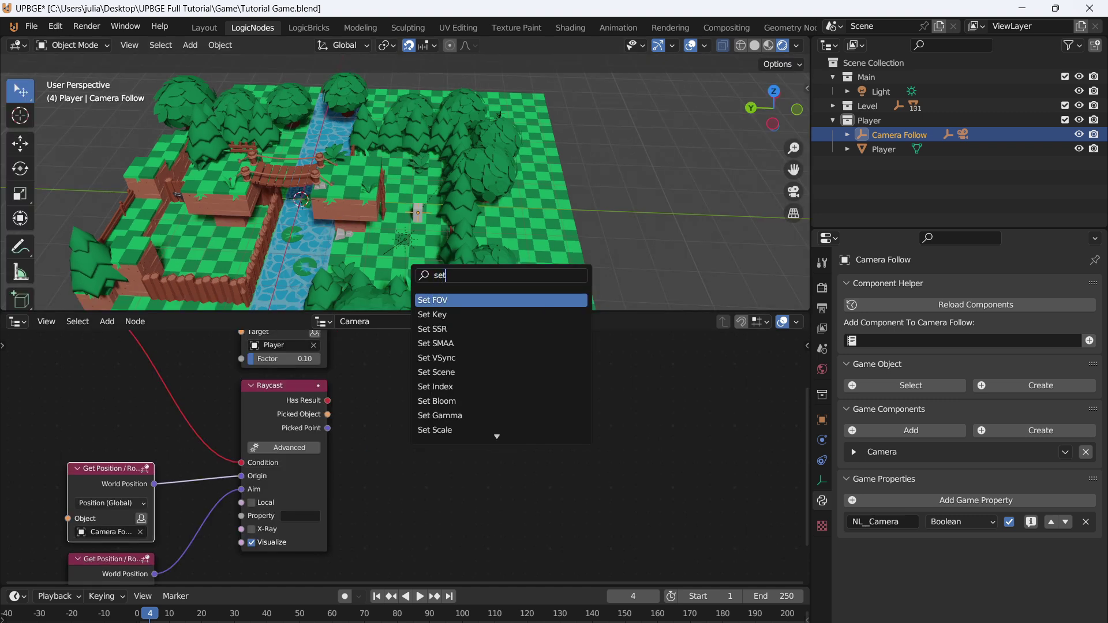
{"action": "key", "text": "Down"}
{"action": "key", "text": "Down"}
{"action": "key", "text": "Return"}
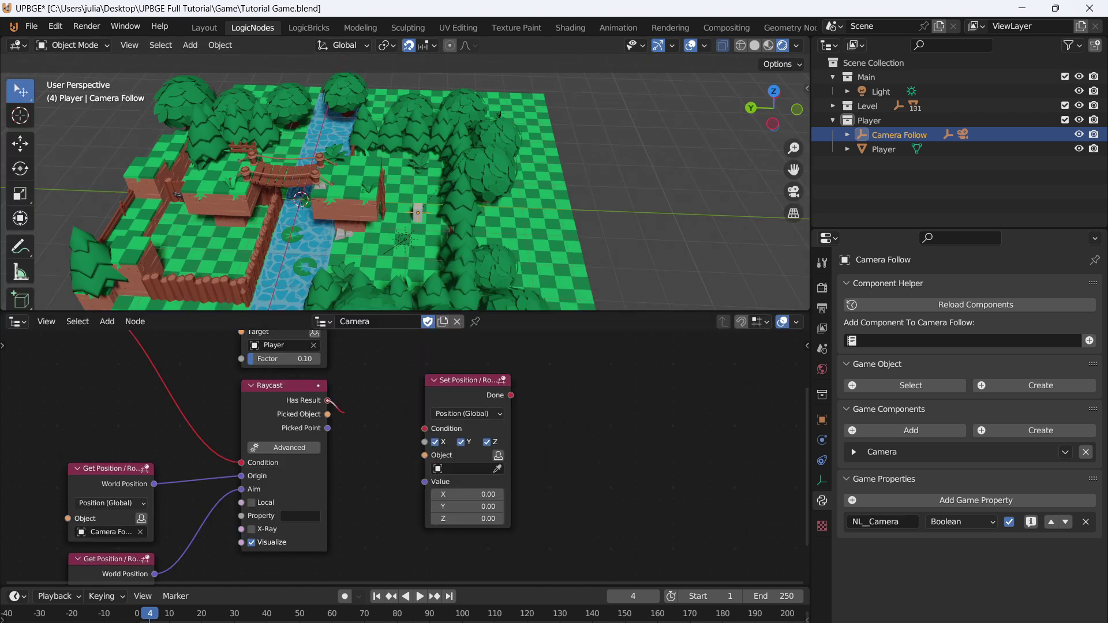
{"action": "left_click_drag", "start_coordinate": [411, 428], "coordinate": [424, 429]}
- Set the Set Position node's object to Camera and connect the Raycast's Picked Point to its Value
{"action": "left_click", "coordinate": [464, 469]}
{"action": "type", "text": "camer"}
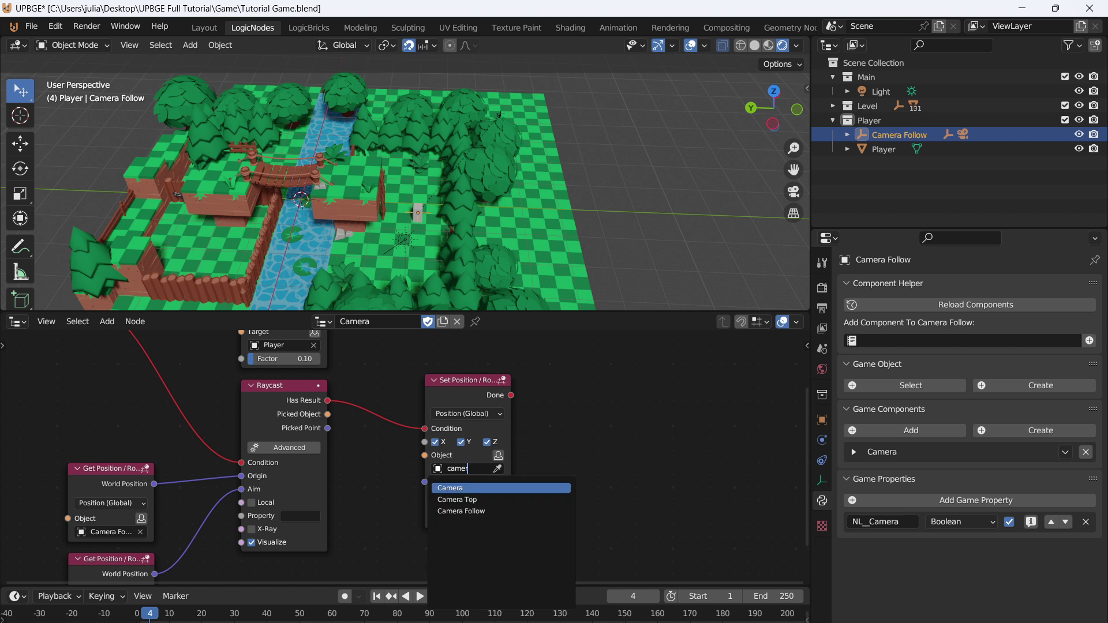
{"action": "key", "text": "Return"}
{"action": "middle_click_drag", "start_coordinate": [465, 429], "coordinate": [496, 375]}
{"action": "left_click_drag", "start_coordinate": [496, 375], "coordinate": [547, 350]}
{"action": "key", "text": "Return"}
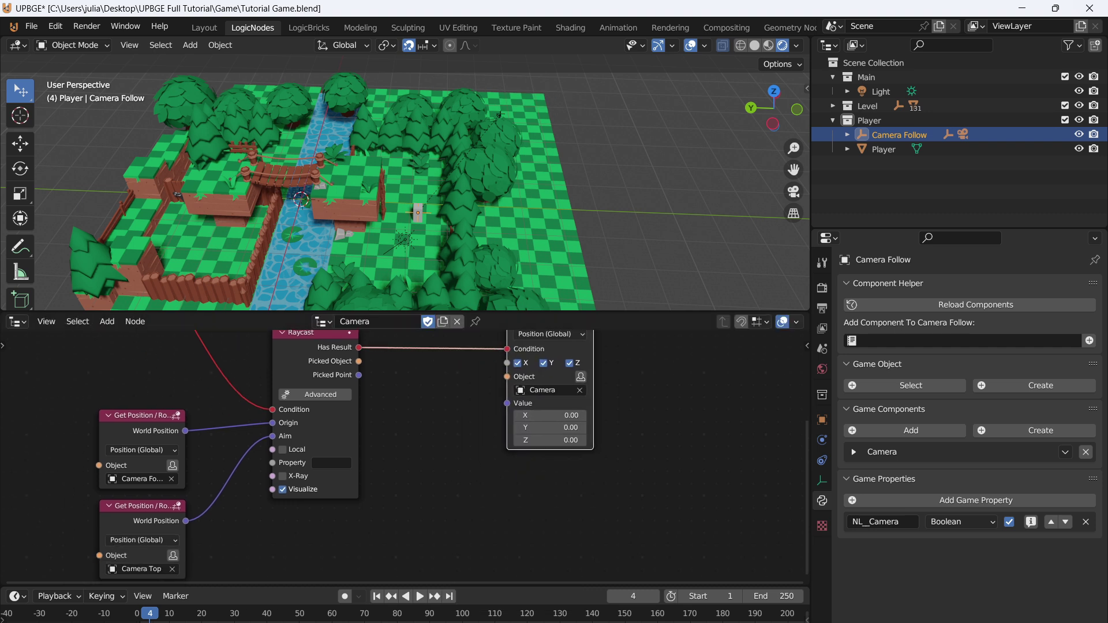
{"action": "left_click_drag", "start_coordinate": [359, 375], "coordinate": [507, 403]}
- Enable the Raycast node's Advanced options and set its material filter to Non Metallic
{"action": "scroll", "coordinate": [506, 402], "scroll_direction": "up", "scroll_amount": 1}
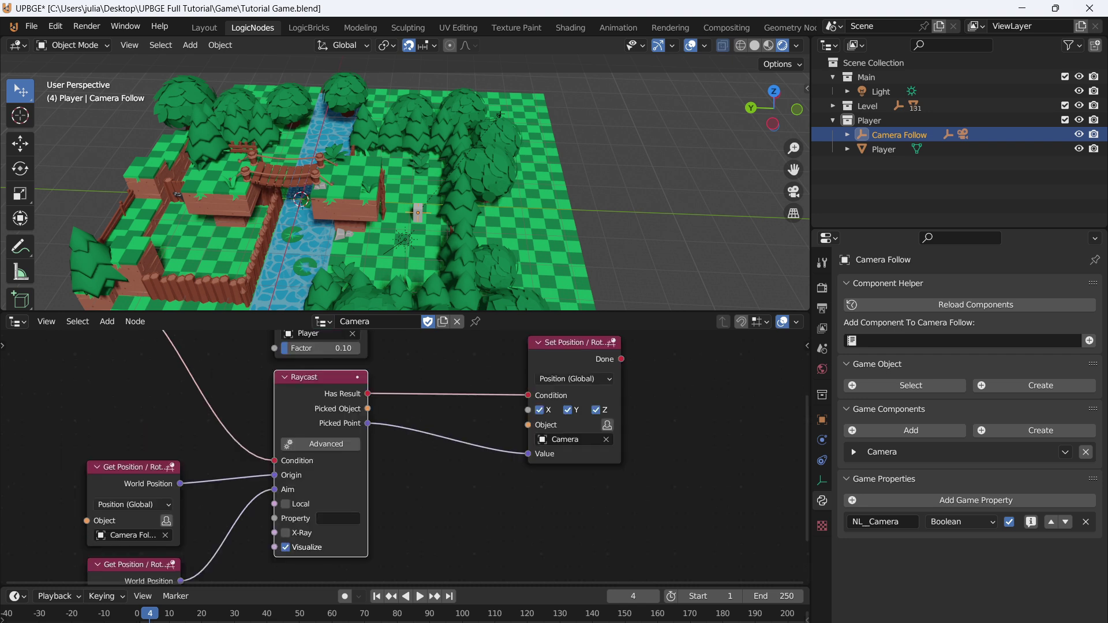
{"action": "middle_click_drag", "start_coordinate": [326, 444], "coordinate": [352, 399]}
{"action": "left_click", "coordinate": [352, 398]}
{"action": "scroll", "coordinate": [404, 454], "scroll_direction": "down", "scroll_amount": 3}
{"action": "middle_click_drag", "start_coordinate": [404, 514], "coordinate": [445, 435]}
{"action": "scroll", "coordinate": [445, 454], "scroll_direction": "up", "scroll_amount": 3}
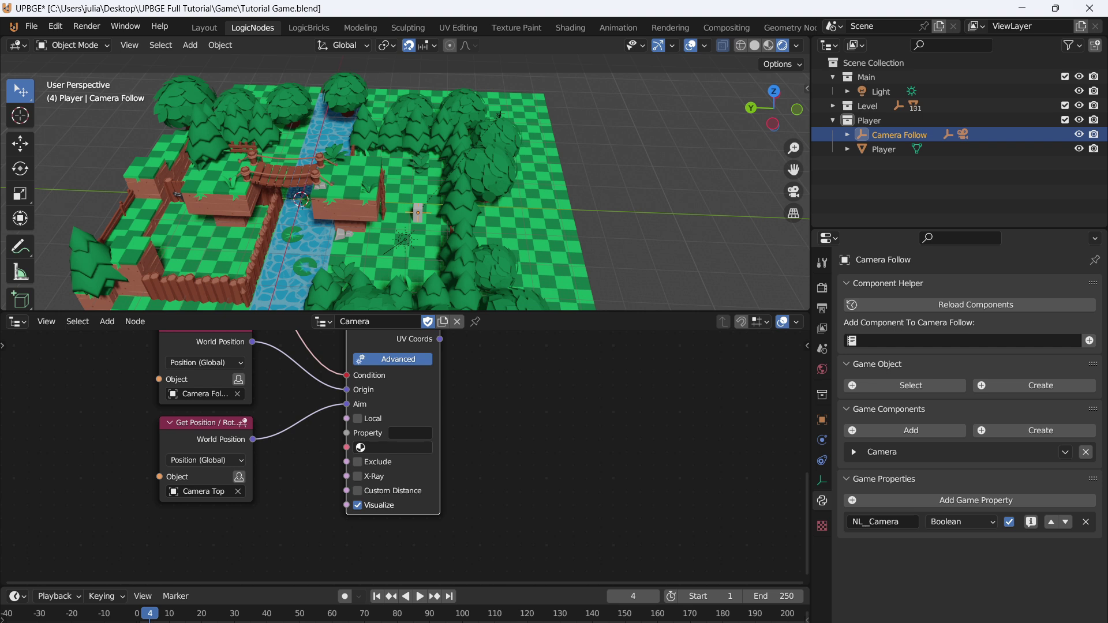
{"action": "left_click", "coordinate": [396, 448]}
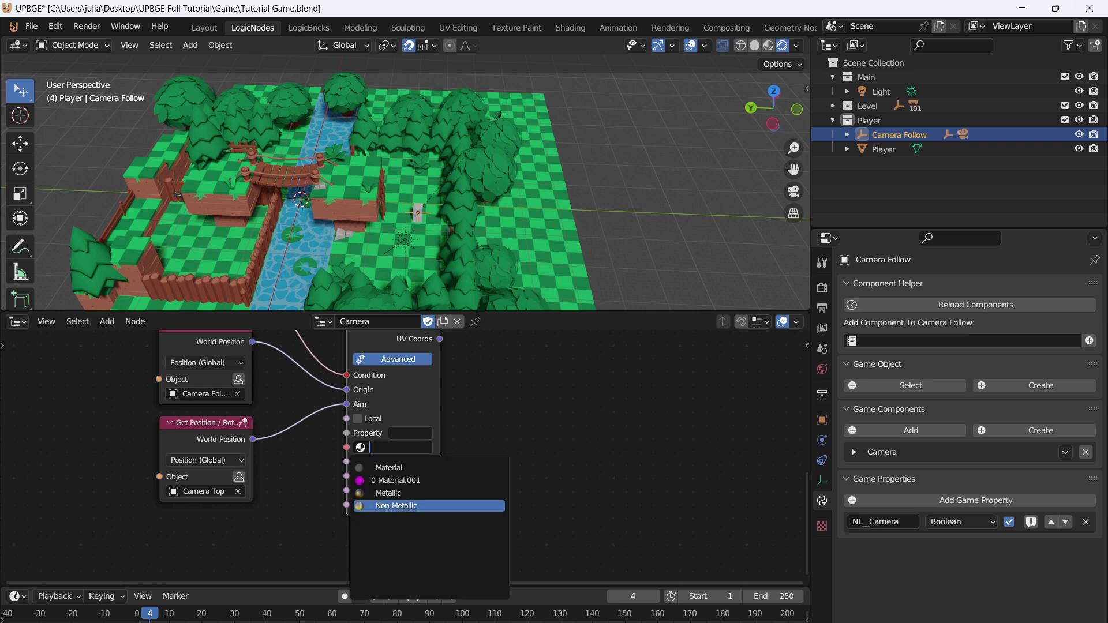
{"action": "left_click", "coordinate": [395, 506]}
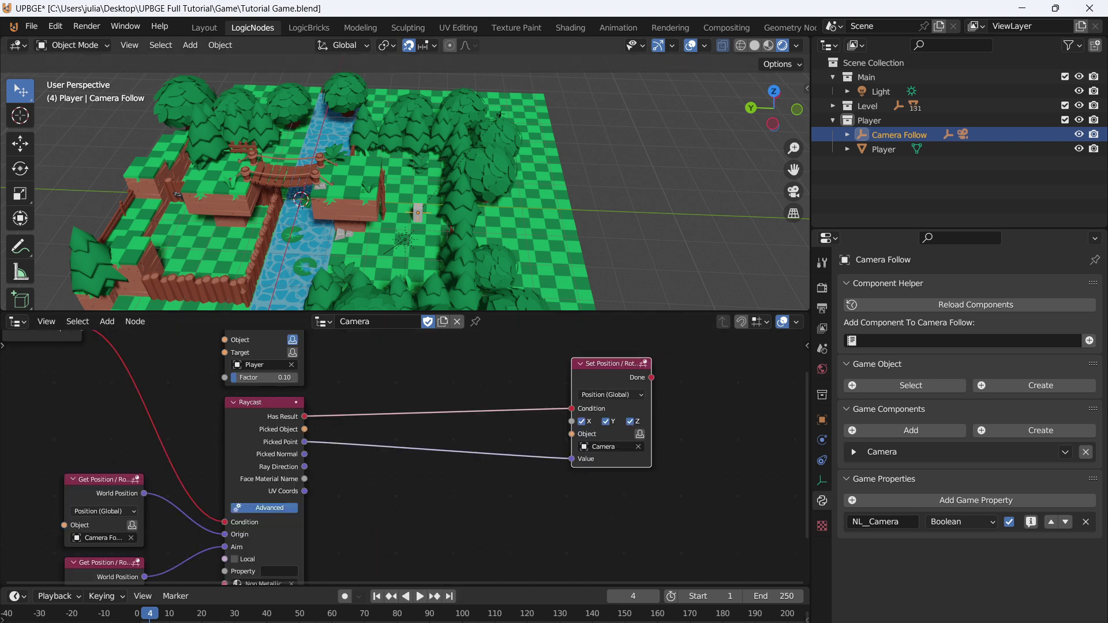
- Switch the viewport to the camera view and test-run the game
{"action": "key", "text": "KP_0"}
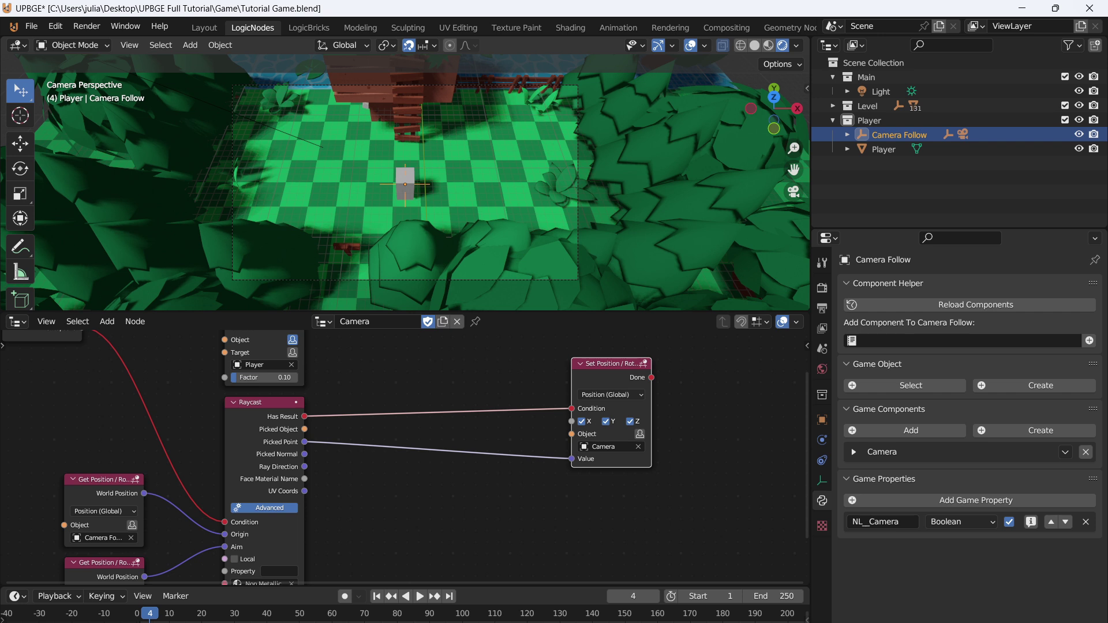
{"action": "key", "text": "p"}
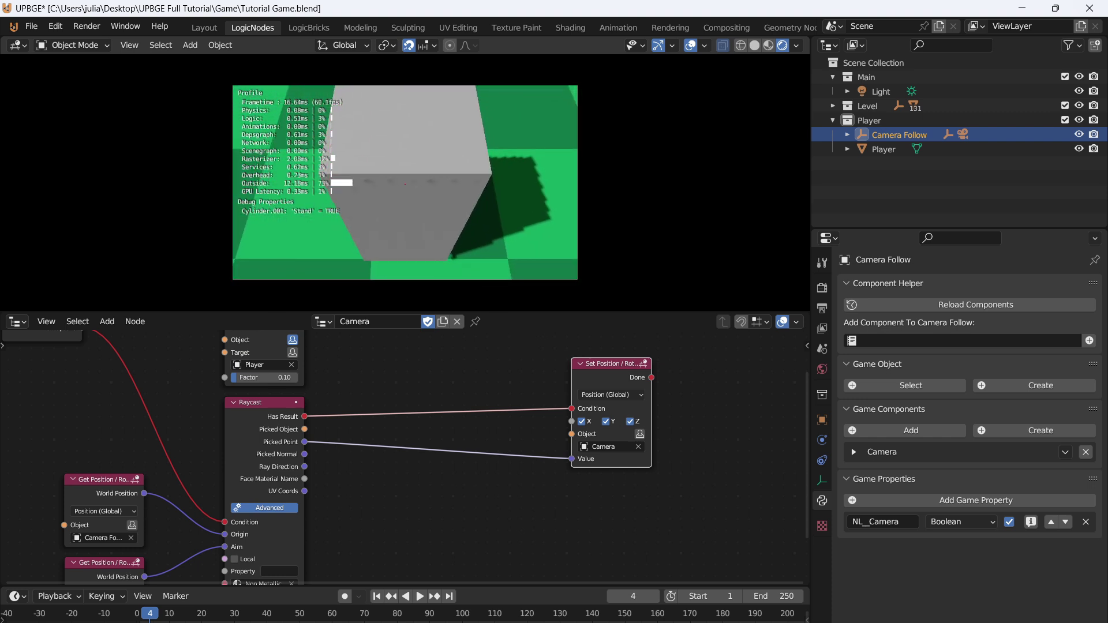
{"action": "key", "text": "Escape"}
- Duplicate the Camera's Set Position node and place the copy beside the original
{"action": "middle_click_drag", "start_coordinate": [641, 484], "coordinate": [433, 479]}
{"action": "key", "text": "shift+d"}
{"action": "left_click", "coordinate": [577, 476]}
{"action": "middle_click_drag", "start_coordinate": [577, 476], "coordinate": [668, 477]}
- Add a Not node above the original Set Position node
{"action": "key", "text": "shift+a"}
{"action": "left_click", "coordinate": [250, 271]}
{"action": "type", "text": "not"}
{"action": "key", "text": "Return"}
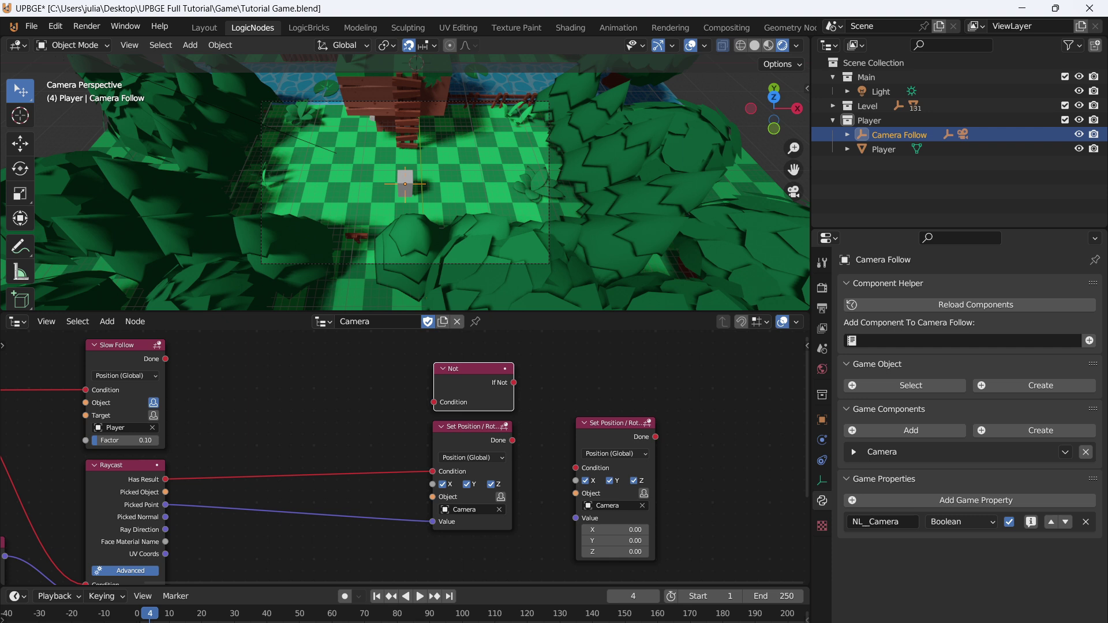
- Feed the Raycast's Has Result into the Not node and its If Not output into the duplicated Set Position node's Condition
{"action": "left_click_drag", "start_coordinate": [165, 479], "coordinate": [434, 414]}
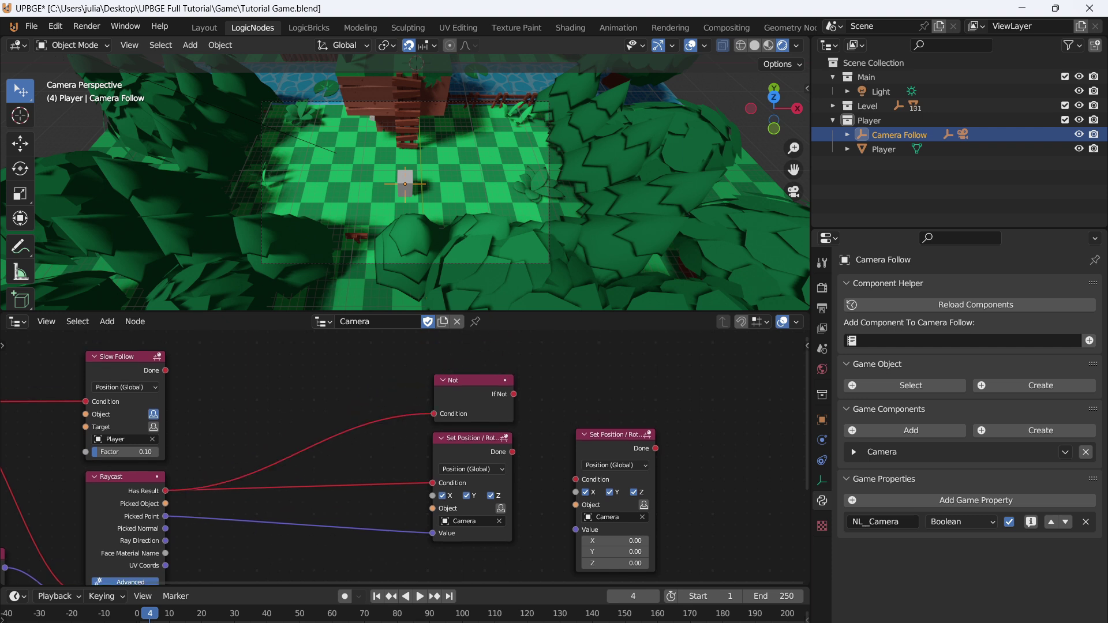
{"action": "left_click_drag", "start_coordinate": [566, 443], "coordinate": [575, 480]}
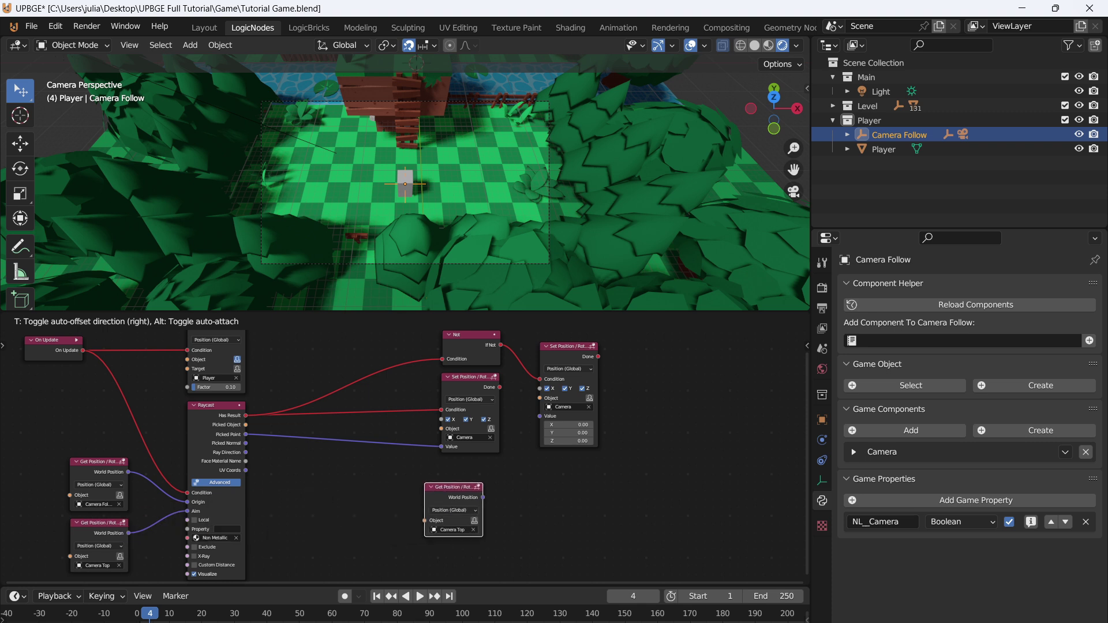
- Place the copied Camera Top Get Position node below the original Set Position node and connect its World Position to the duplicate's Value
{"action": "left_click", "coordinate": [479, 494]}
{"action": "scroll", "coordinate": [497, 501], "scroll_direction": "up", "scroll_amount": 6}
{"action": "middle_click_drag", "start_coordinate": [502, 506], "coordinate": [399, 493]}
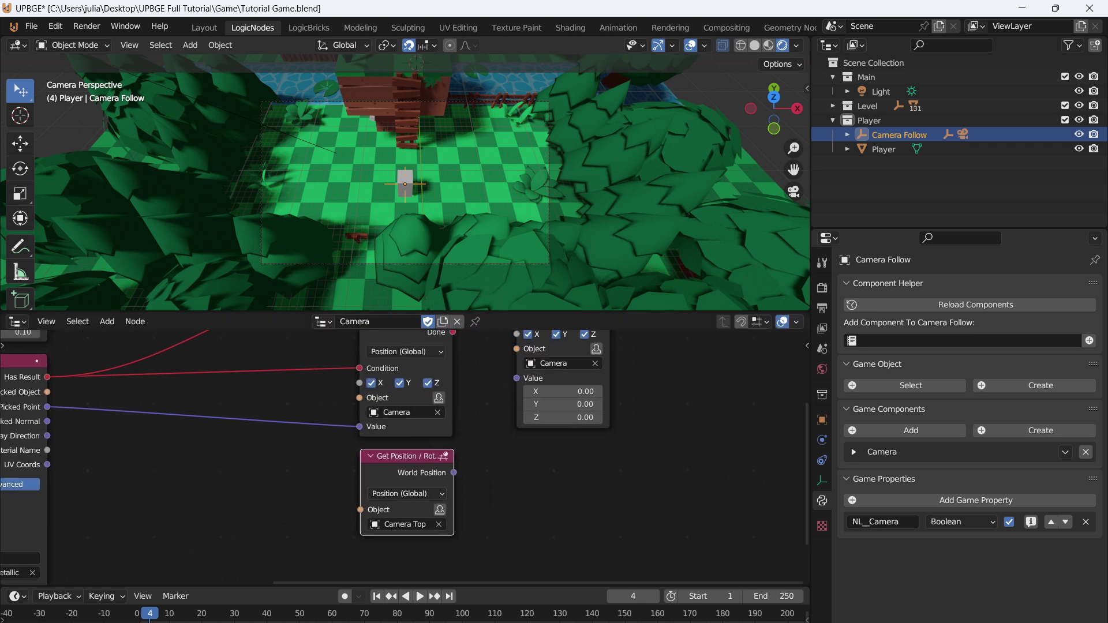
{"action": "left_click_drag", "start_coordinate": [454, 473], "coordinate": [516, 378]}
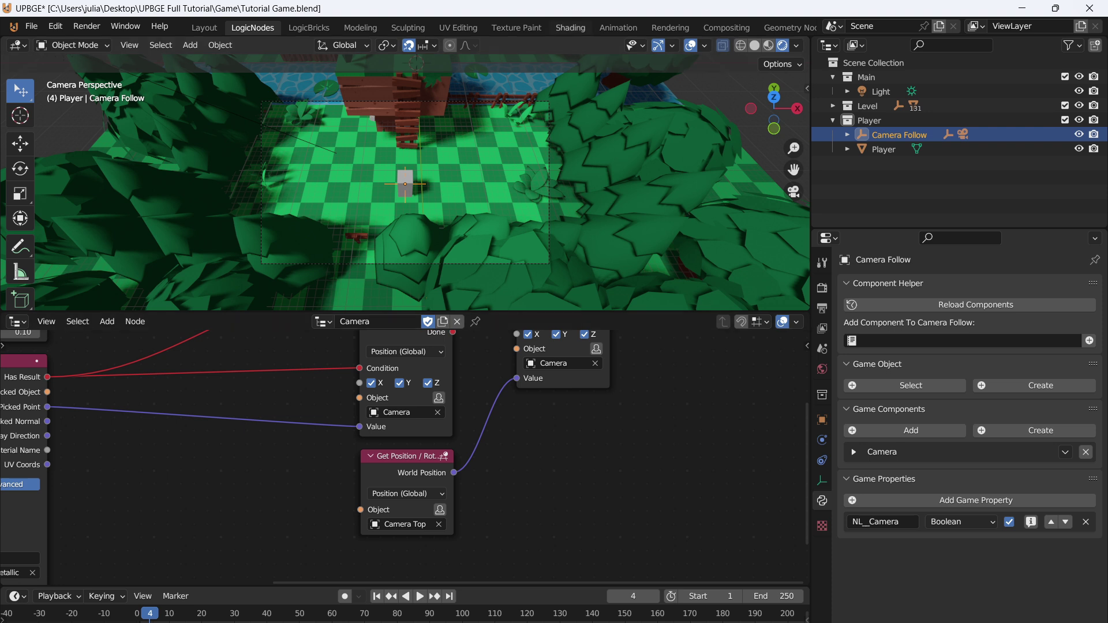
- Test-run the game, moving the player to check how the camera reacts to level geometry
{"action": "key", "text": "p"}
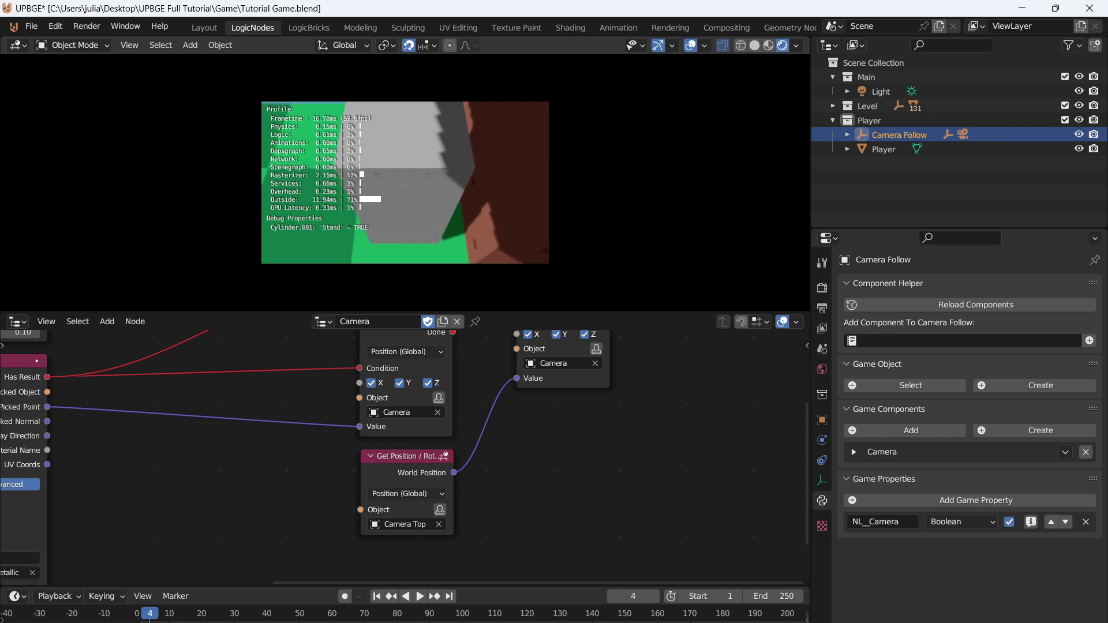
{"action": "key", "text": "s"}
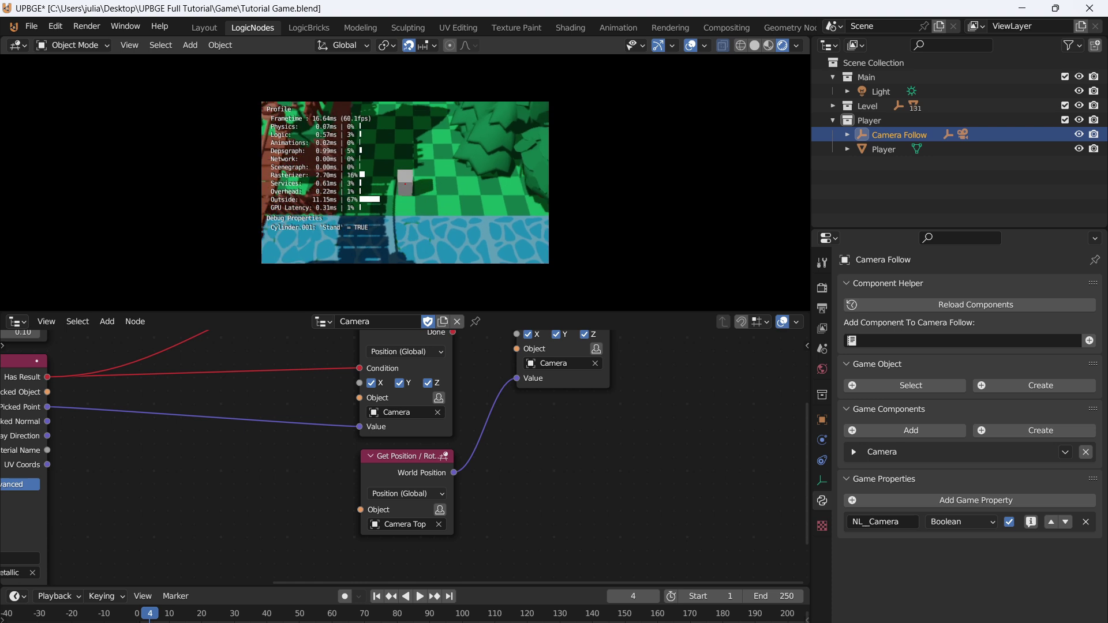
{"action": "key", "text": "Escape"}
- Add a Set FOV node and place it below the Camera Top Get Position node beside the Set Position nodes
{"action": "scroll", "coordinate": [357, 534], "scroll_direction": "down", "scroll_amount": 3}
{"action": "middle_click_drag", "start_coordinate": [358, 535], "coordinate": [347, 545]}
{"action": "key", "text": "shift+a"}
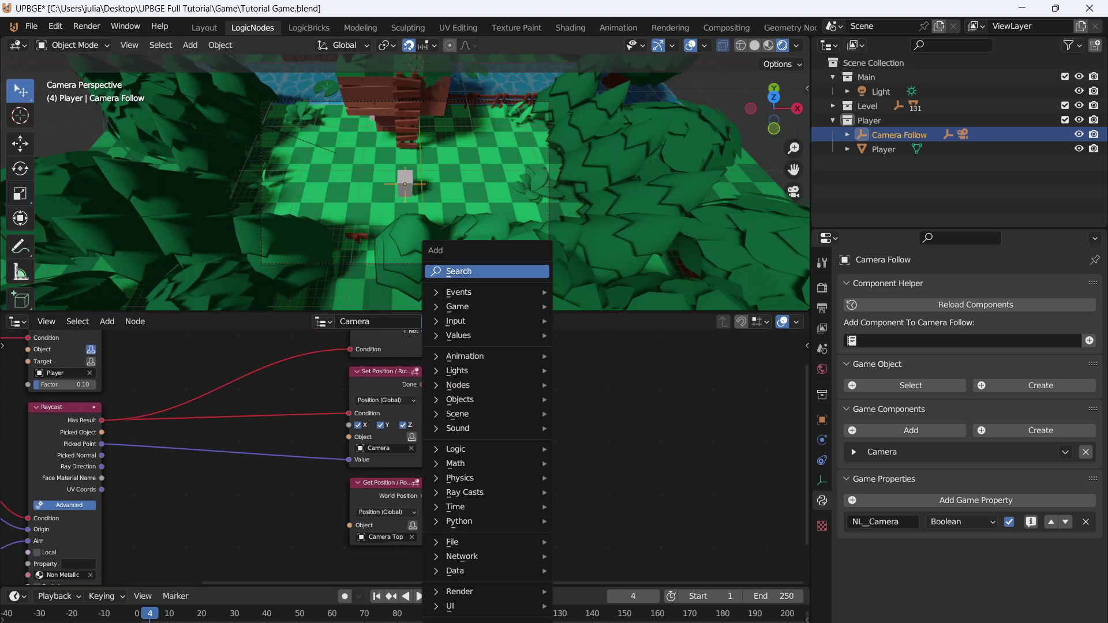
{"action": "key", "text": "Return"}
{"action": "type", "text": "set"}
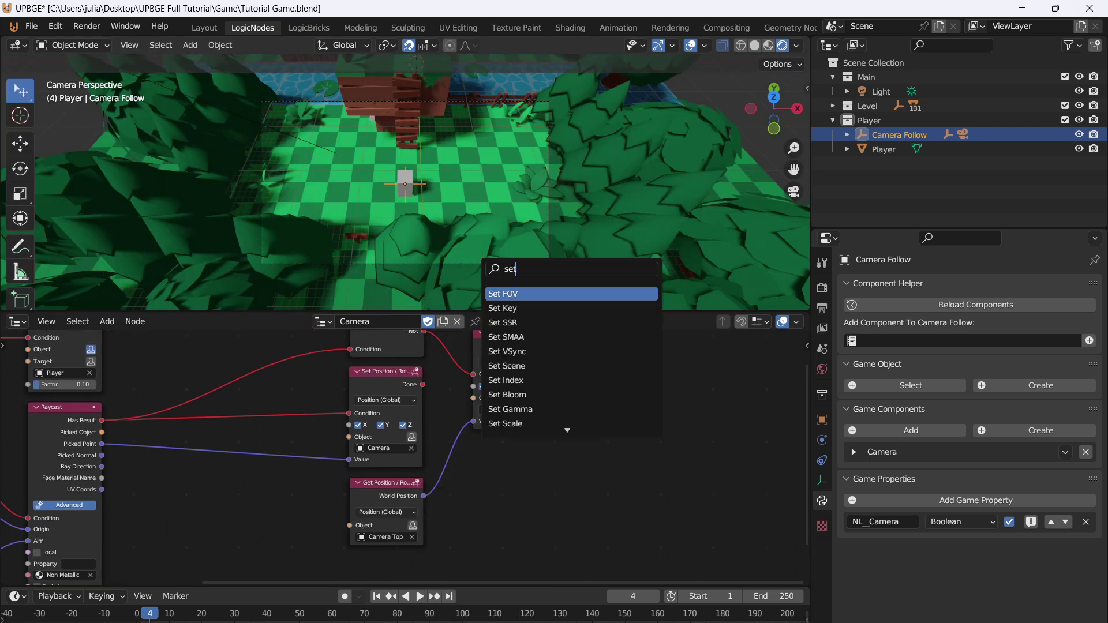
{"action": "type", "text": " fov"}
{"action": "key", "text": "Return"}
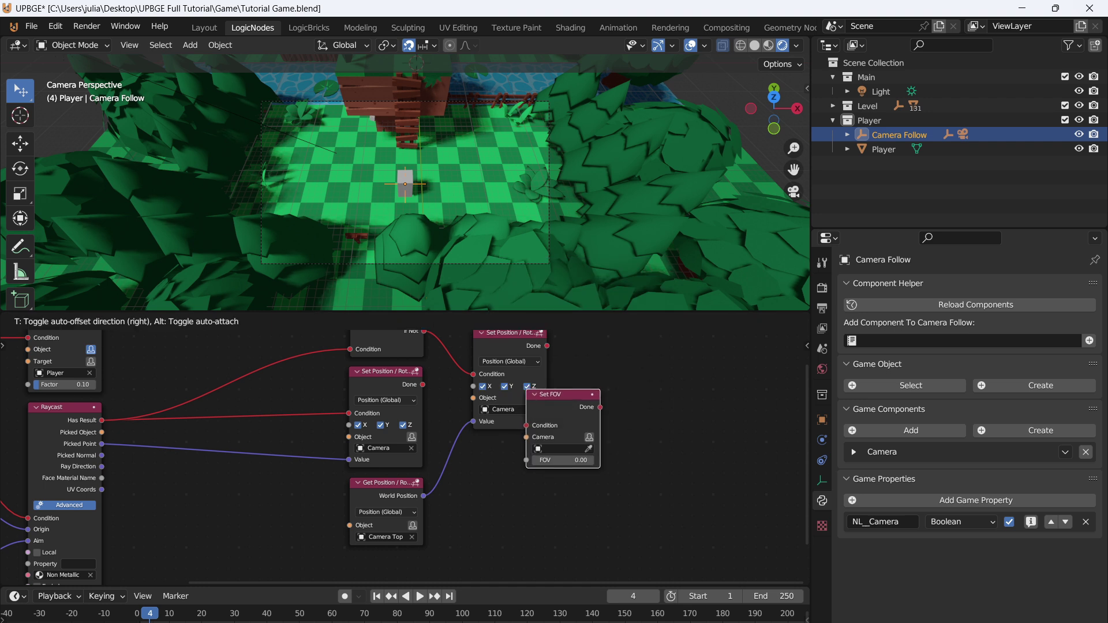
{"action": "left_click", "coordinate": [586, 354]}
{"action": "middle_click_drag", "start_coordinate": [519, 438], "coordinate": [616, 371]}
{"action": "key", "text": "g"}
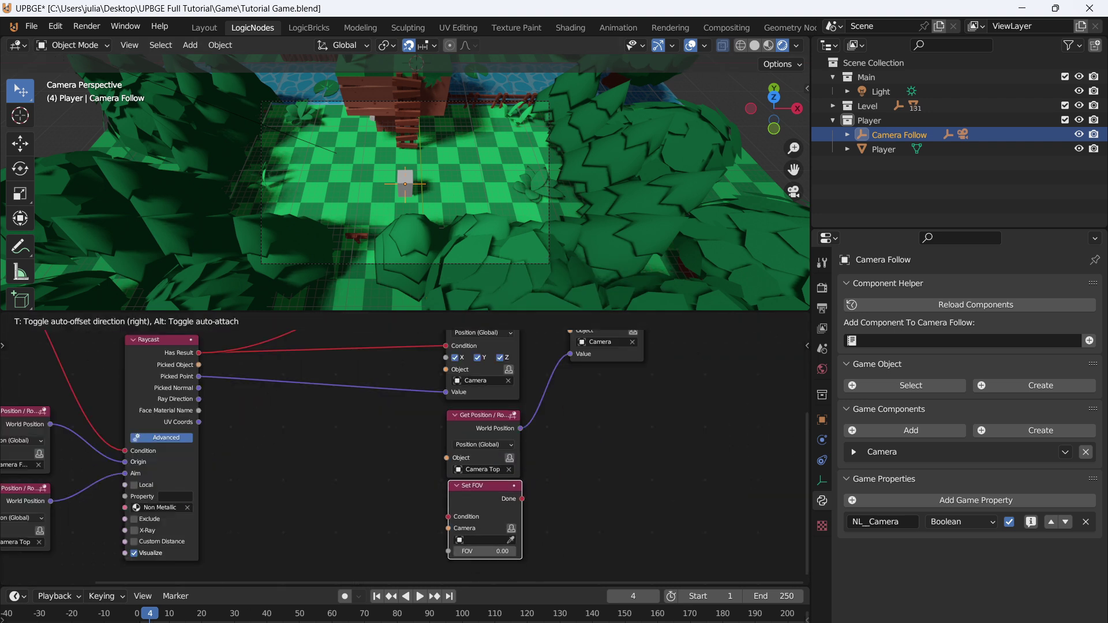
{"action": "left_click", "coordinate": [450, 484]}
{"action": "left_click_drag", "start_coordinate": [473, 485], "coordinate": [478, 492]}
{"action": "middle_click_drag", "start_coordinate": [478, 492], "coordinate": [522, 489]}
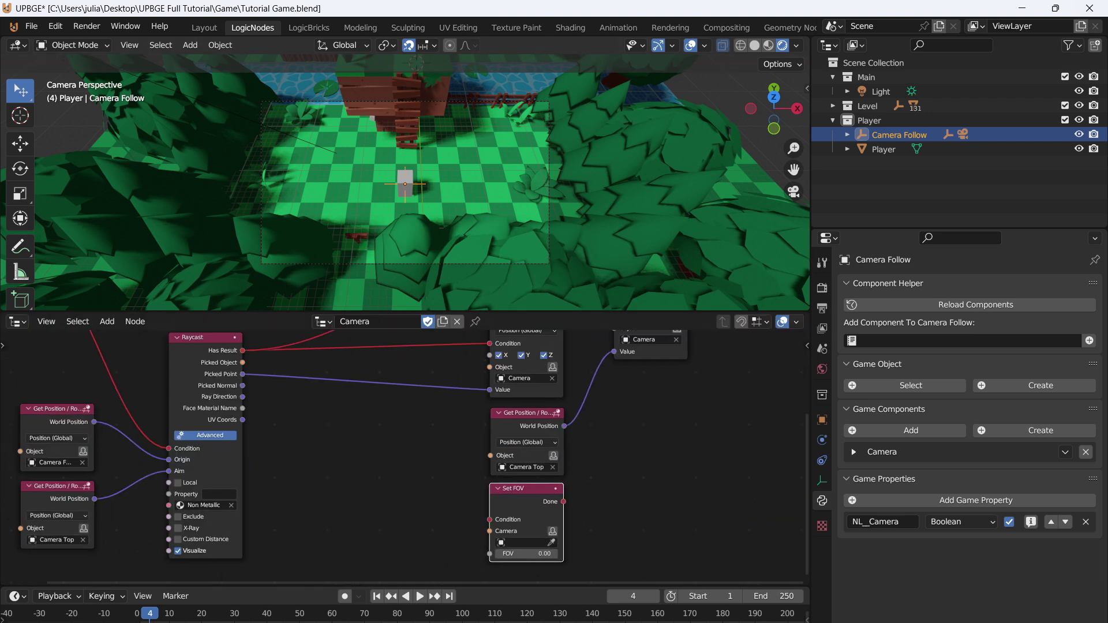
- Assign Camera as the Set FOV node's camera and set its FOV to 120
{"action": "left_click", "coordinate": [522, 543]}
{"action": "type", "text": "cam"}
{"action": "left_click", "coordinate": [519, 435]}
{"action": "middle_click_drag", "start_coordinate": [522, 551], "coordinate": [525, 543]}
{"action": "double_click", "coordinate": [526, 545]}
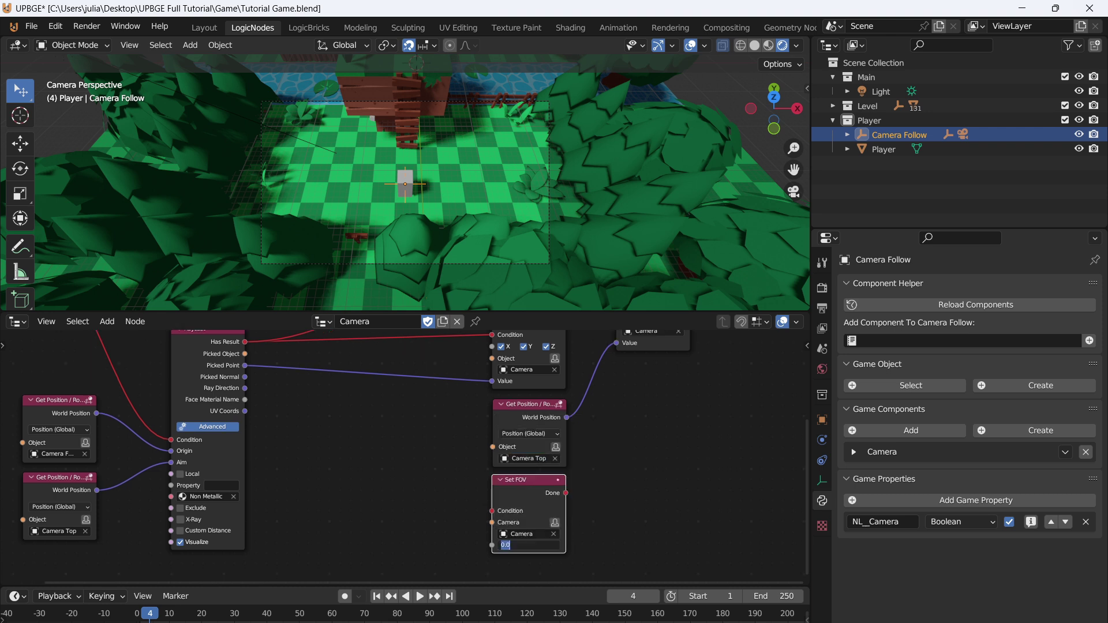
{"action": "key", "text": "Return"}
- Connect the Raycast's Has Result to the Set FOV node's Condition and test-run the game
{"action": "scroll", "coordinate": [300, 571], "scroll_direction": "down", "scroll_amount": 1}
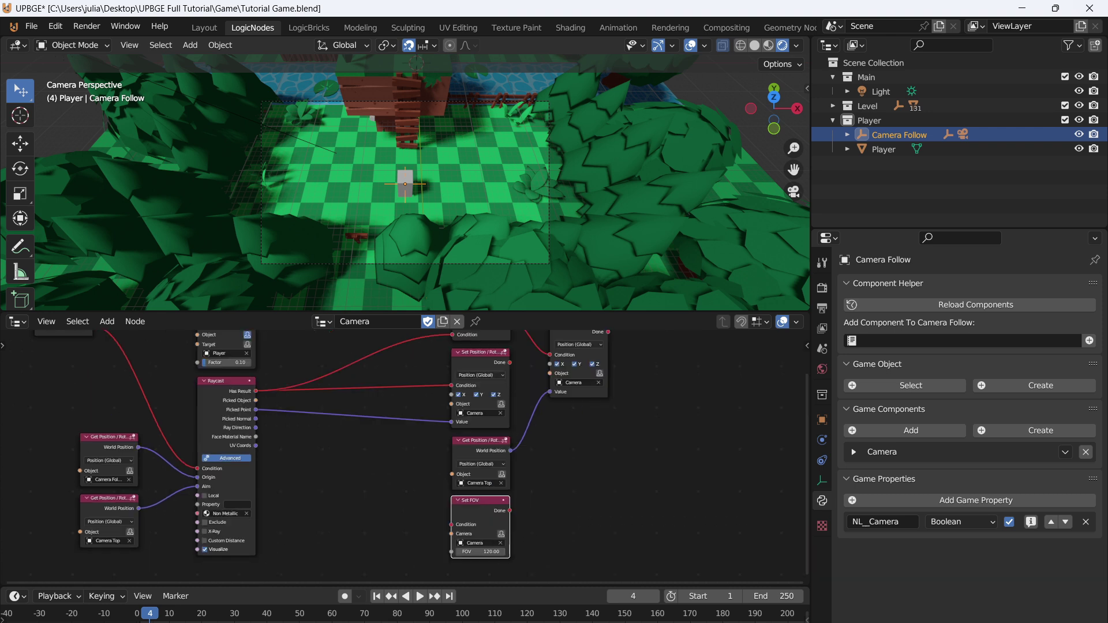
{"action": "left_click_drag", "start_coordinate": [256, 391], "coordinate": [452, 524]}
{"action": "scroll", "coordinate": [452, 525], "scroll_direction": "down", "scroll_amount": 1, "text": "shift"}
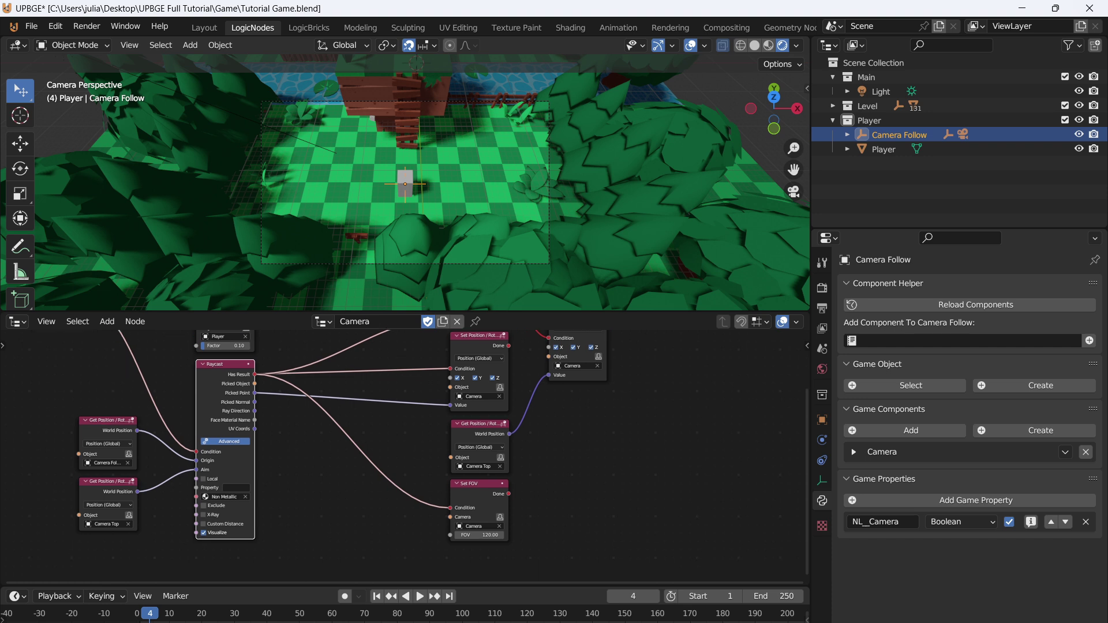
{"action": "key", "text": "p"}
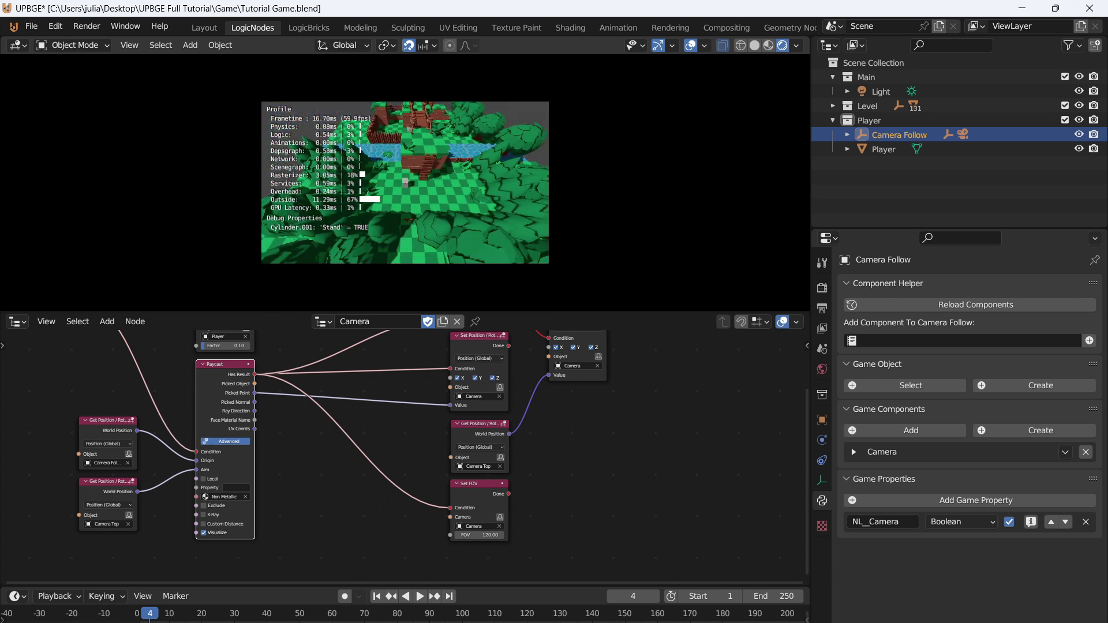
{"action": "key", "text": "Escape"}
- Duplicate the Set FOV node and place the copy above the Set Position node driven by the Not node
{"action": "middle_click_drag", "start_coordinate": [382, 463], "coordinate": [381, 495]}
{"action": "left_click", "coordinate": [476, 517]}
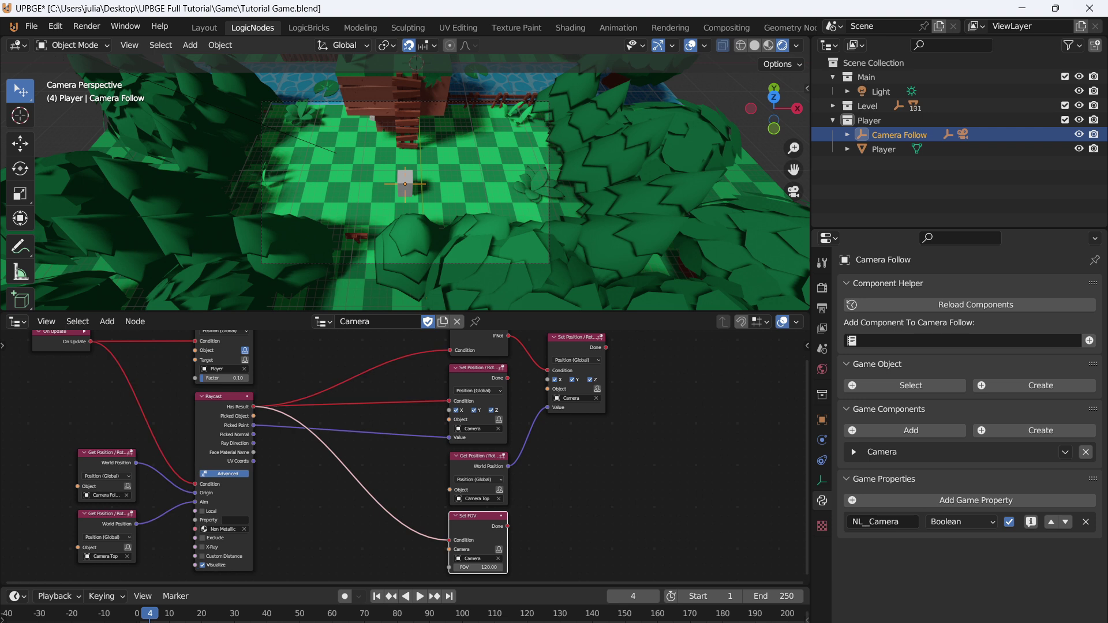
{"action": "key", "text": "shift+d"}
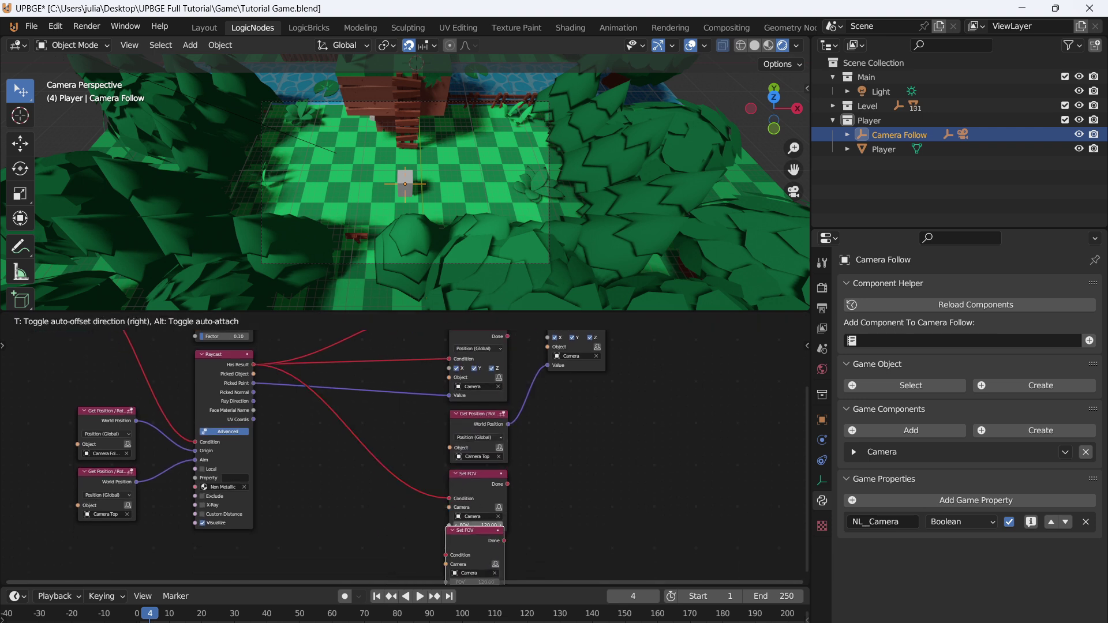
{"action": "left_click", "coordinate": [478, 382]}
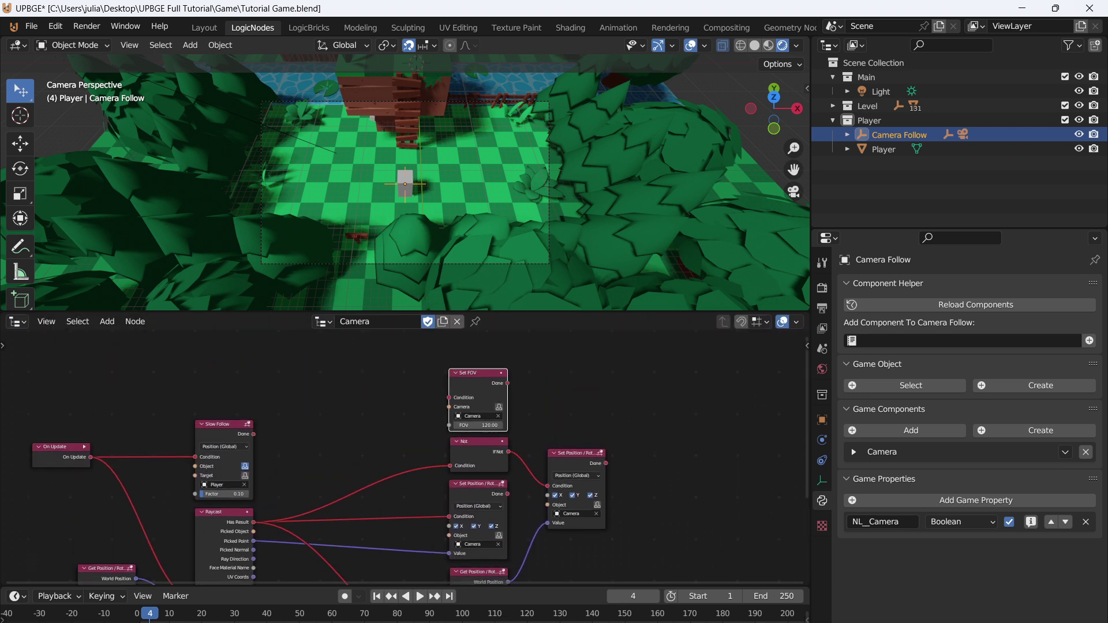
{"action": "key", "text": "g"}
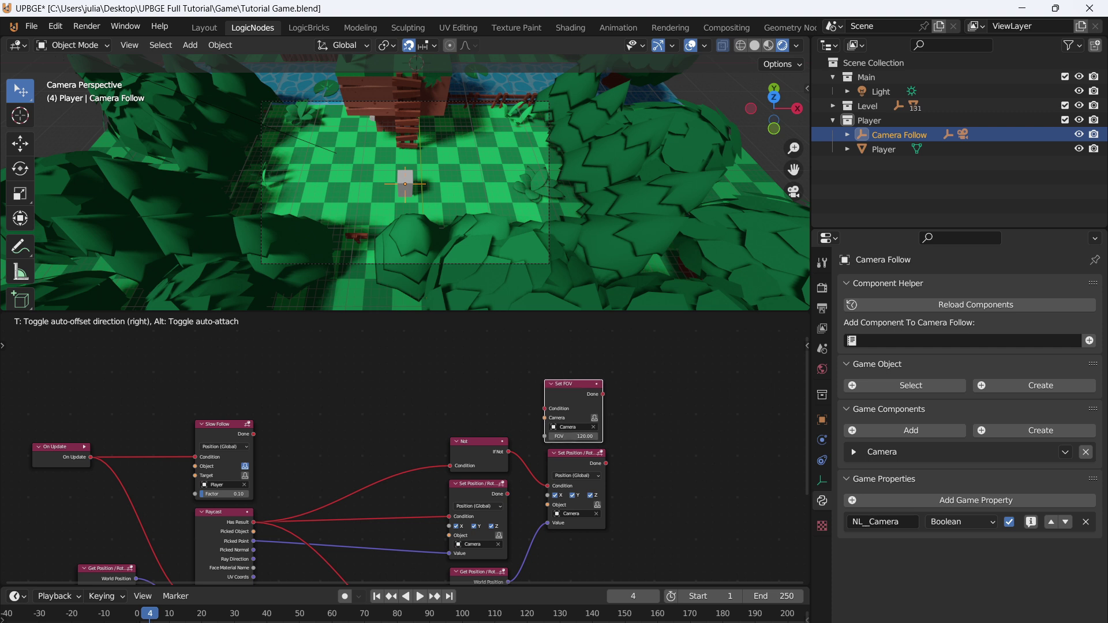
{"action": "left_click", "coordinate": [577, 413]}
{"action": "scroll", "coordinate": [577, 413], "scroll_direction": "up", "scroll_amount": 2}
{"action": "middle_click_drag", "start_coordinate": [577, 412], "coordinate": [534, 436]}
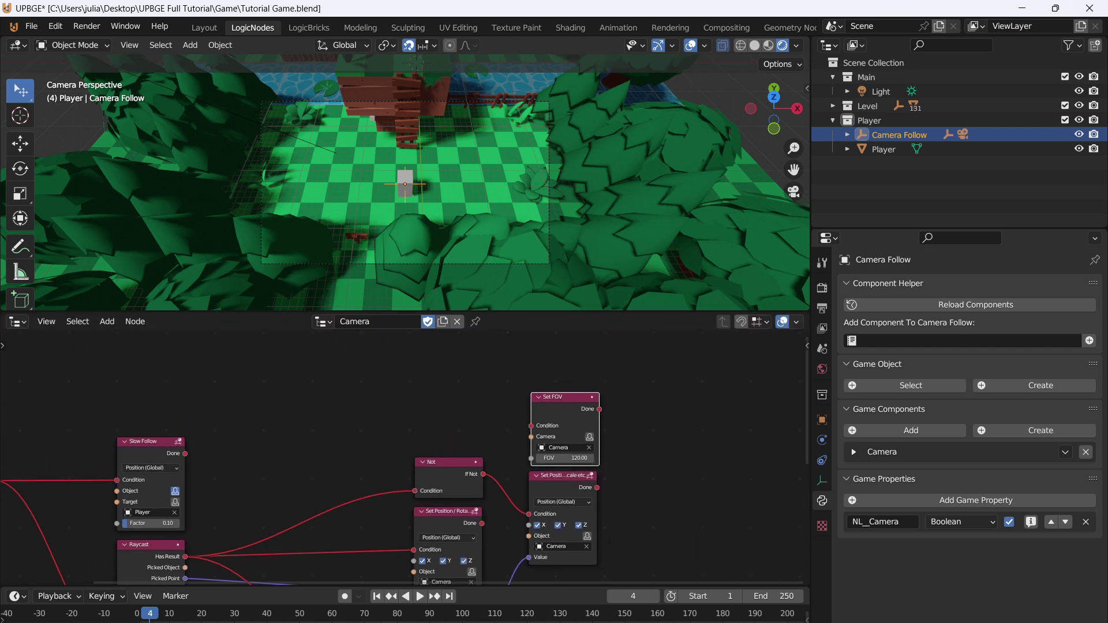
- Connect the Not node's If Not output to the duplicated Set FOV node's Condition and set its FOV to 65
{"action": "left_click_drag", "start_coordinate": [483, 475], "coordinate": [484, 473]}
{"action": "left_click_drag", "start_coordinate": [534, 417], "coordinate": [532, 425]}
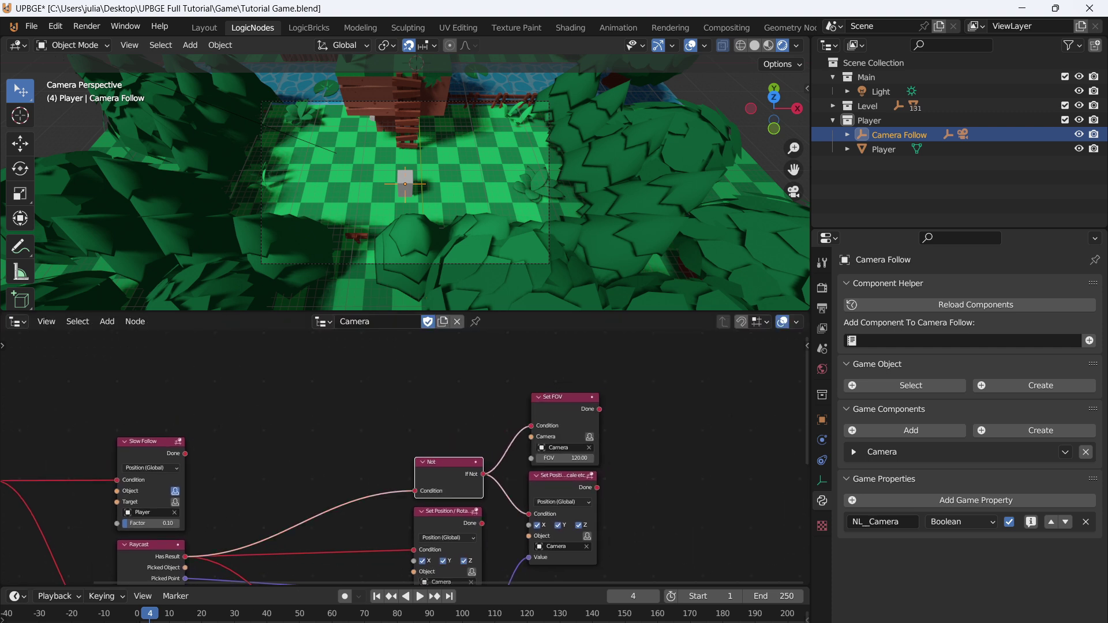
{"action": "left_click", "coordinate": [564, 459]}
{"action": "type", "text": "65"}
{"action": "key", "text": "Return"}
- Test-run the game to check the camera's position and field-of-view switching around obstacles
{"action": "key", "text": "p"}
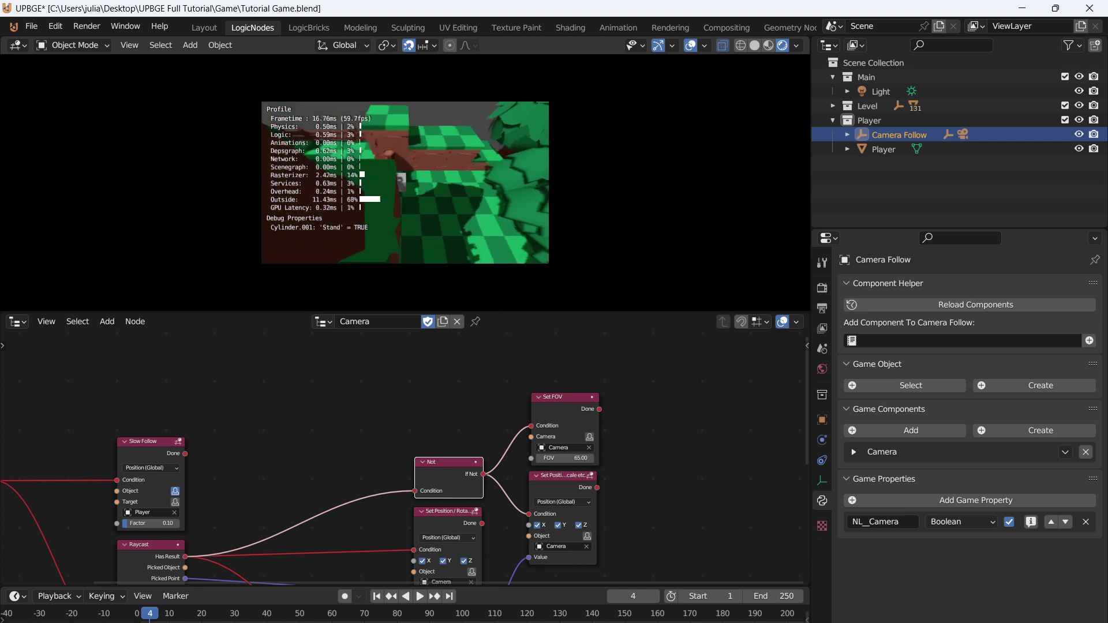
{"action": "key", "text": "Escape"}
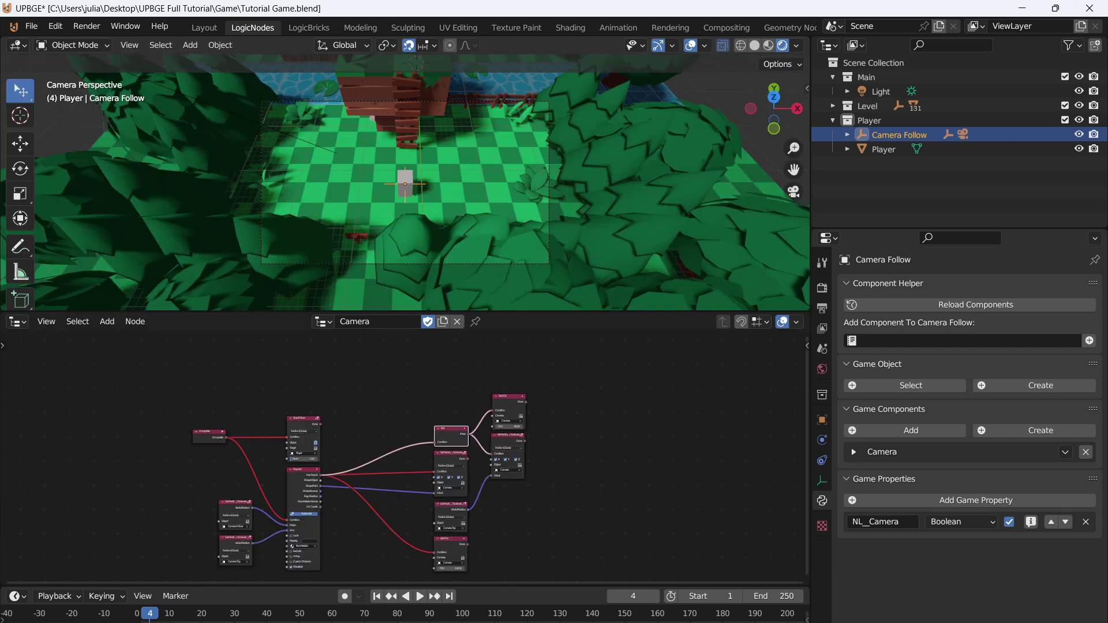